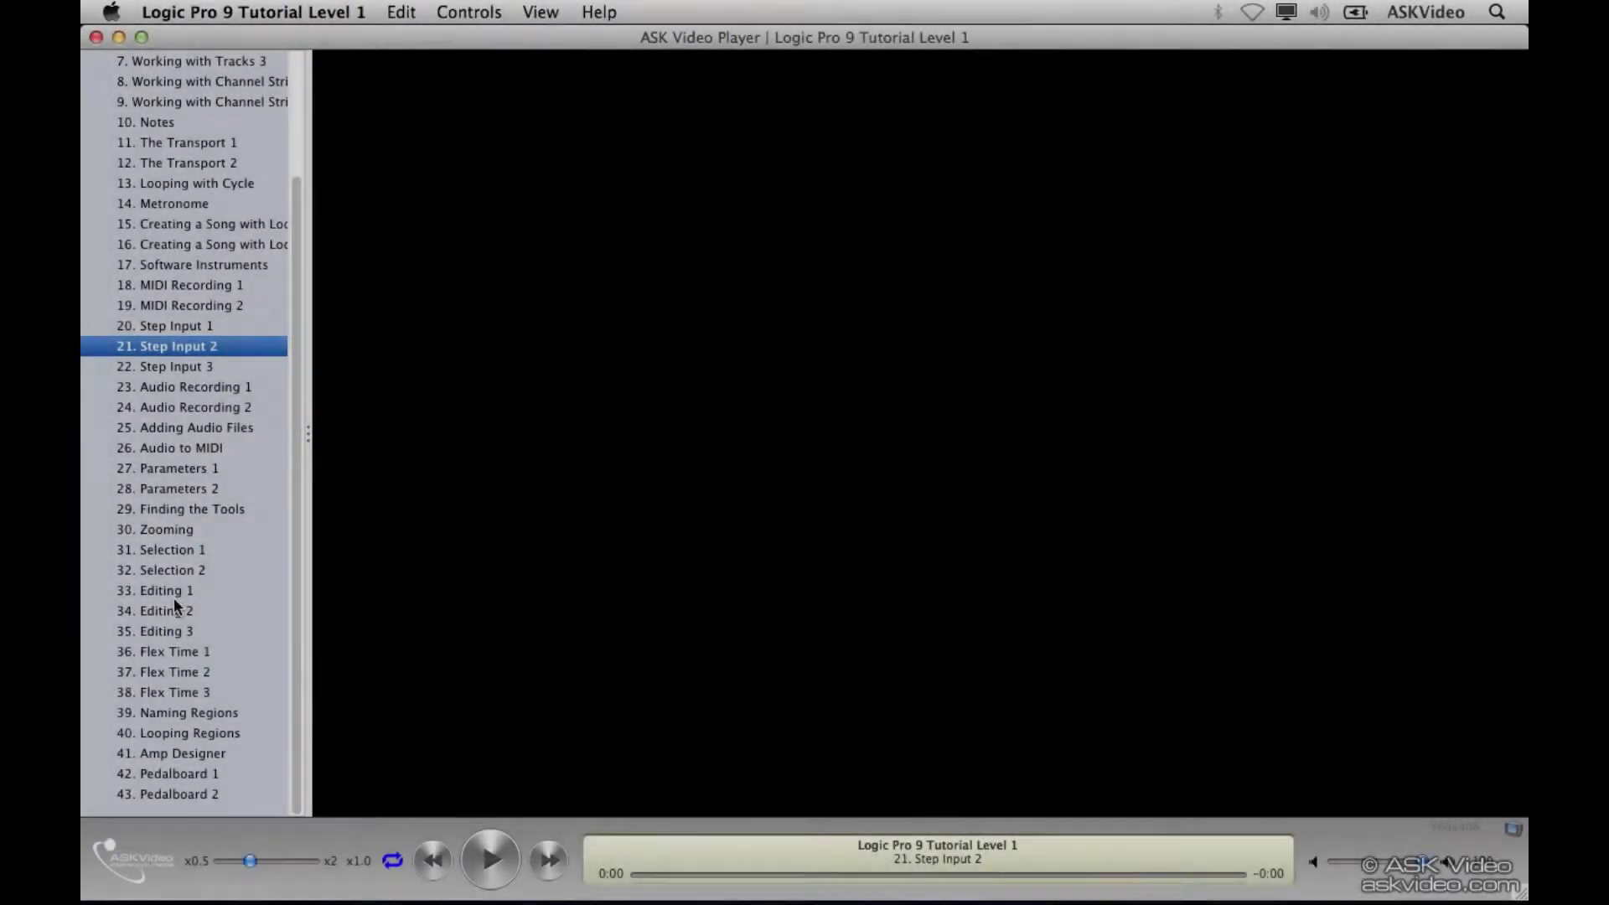
Play the Editing 1, Flex Time 1 and a third lecture, then open the Help menu
click(173, 596)
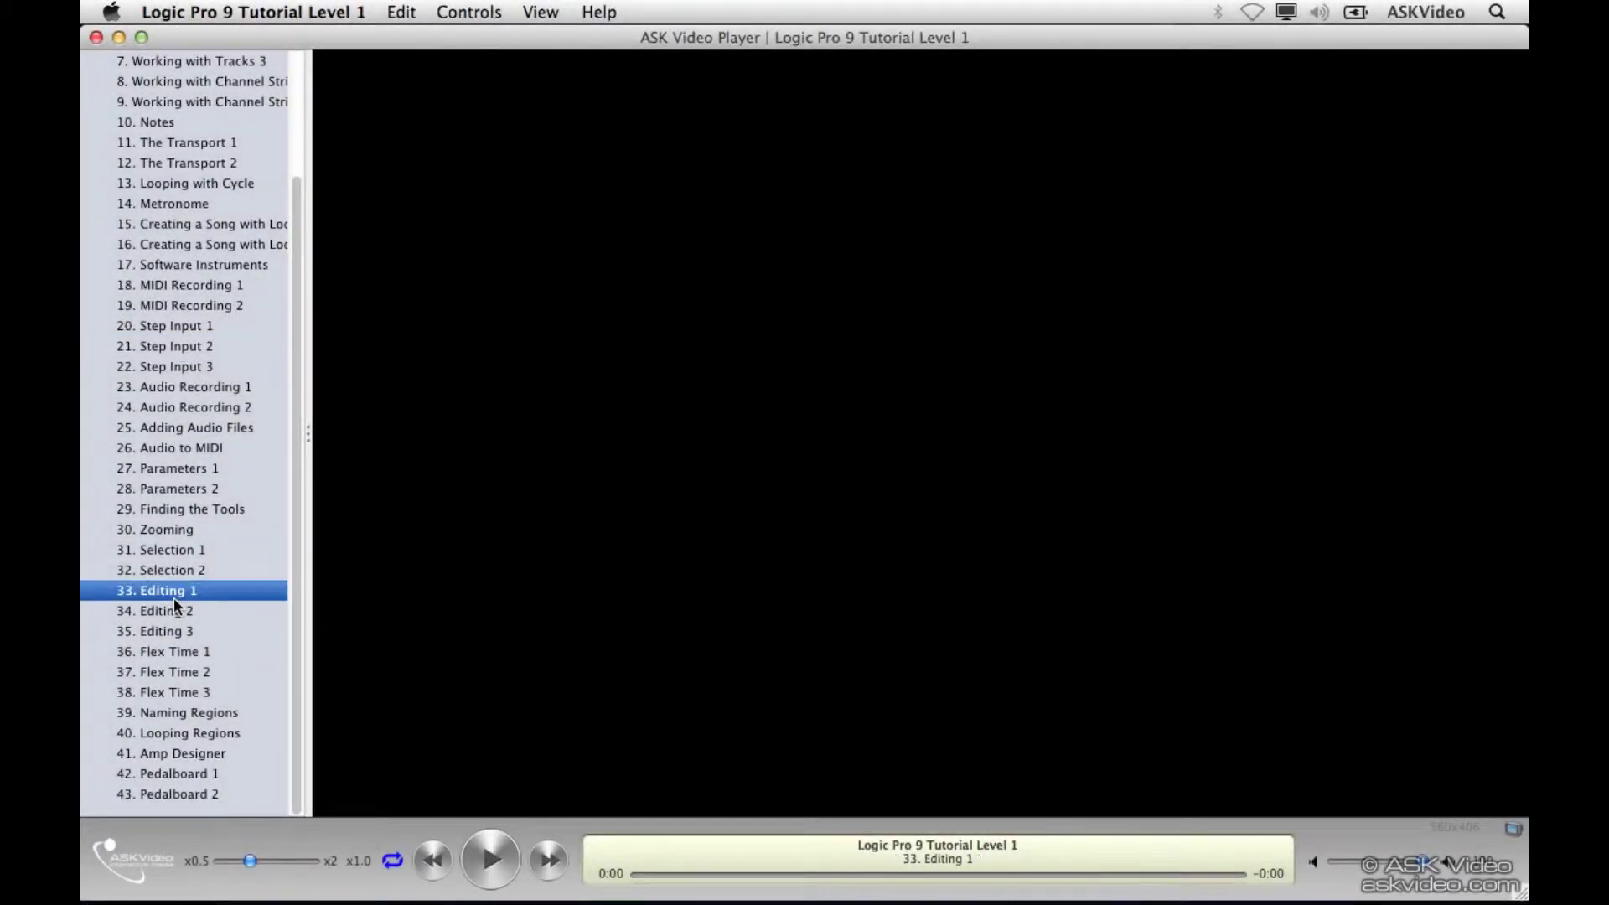
click(183, 654)
click(188, 734)
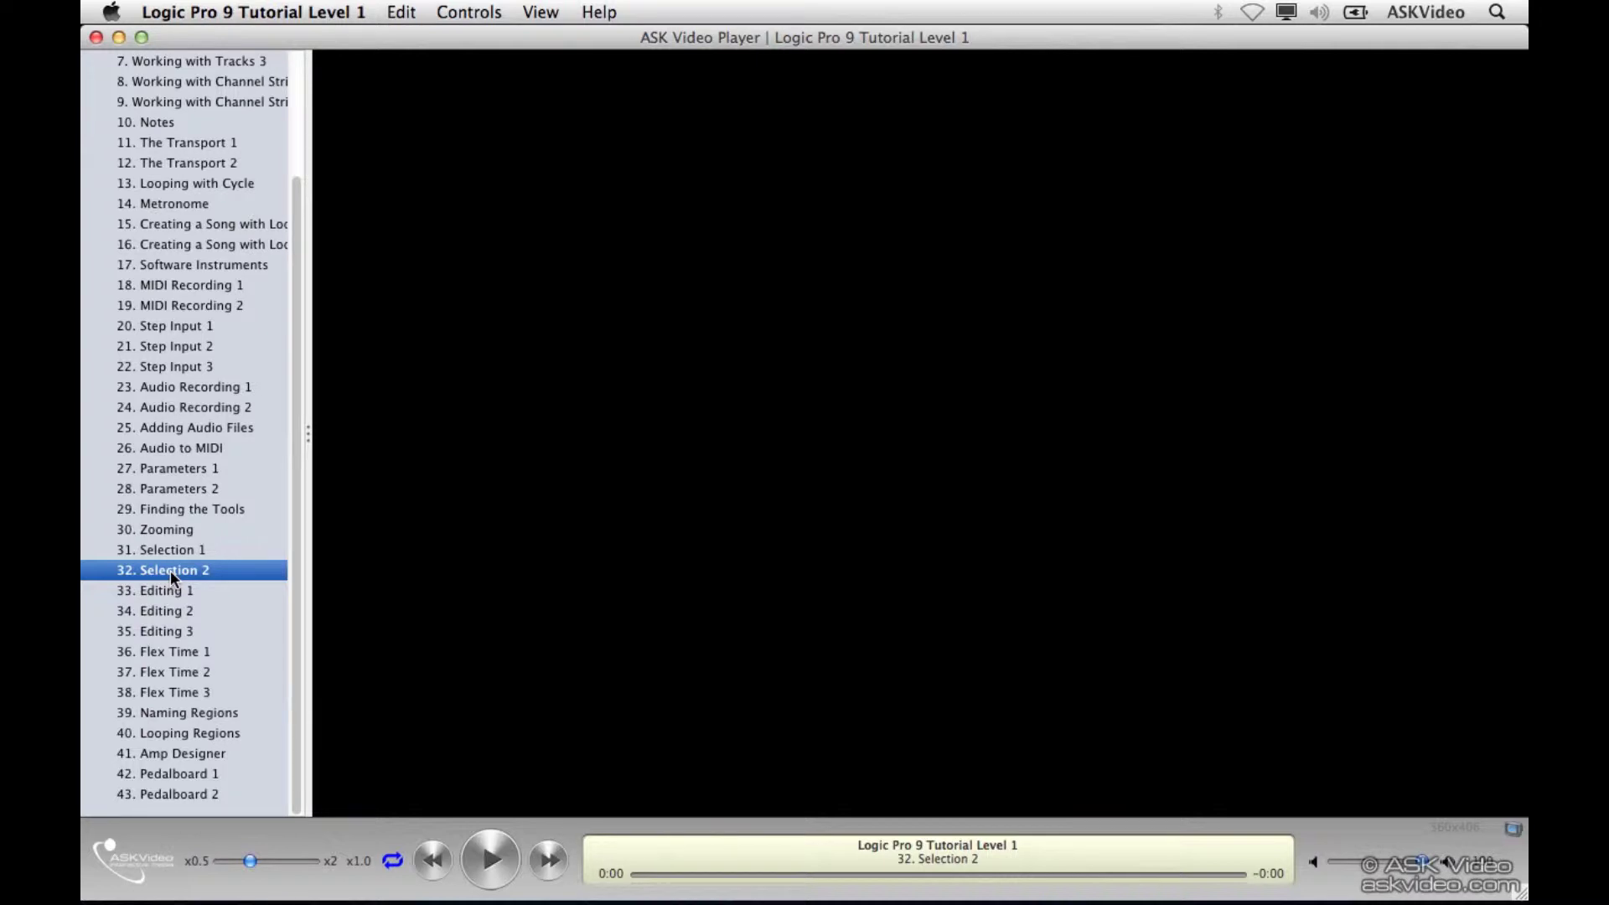
click(589, 12)
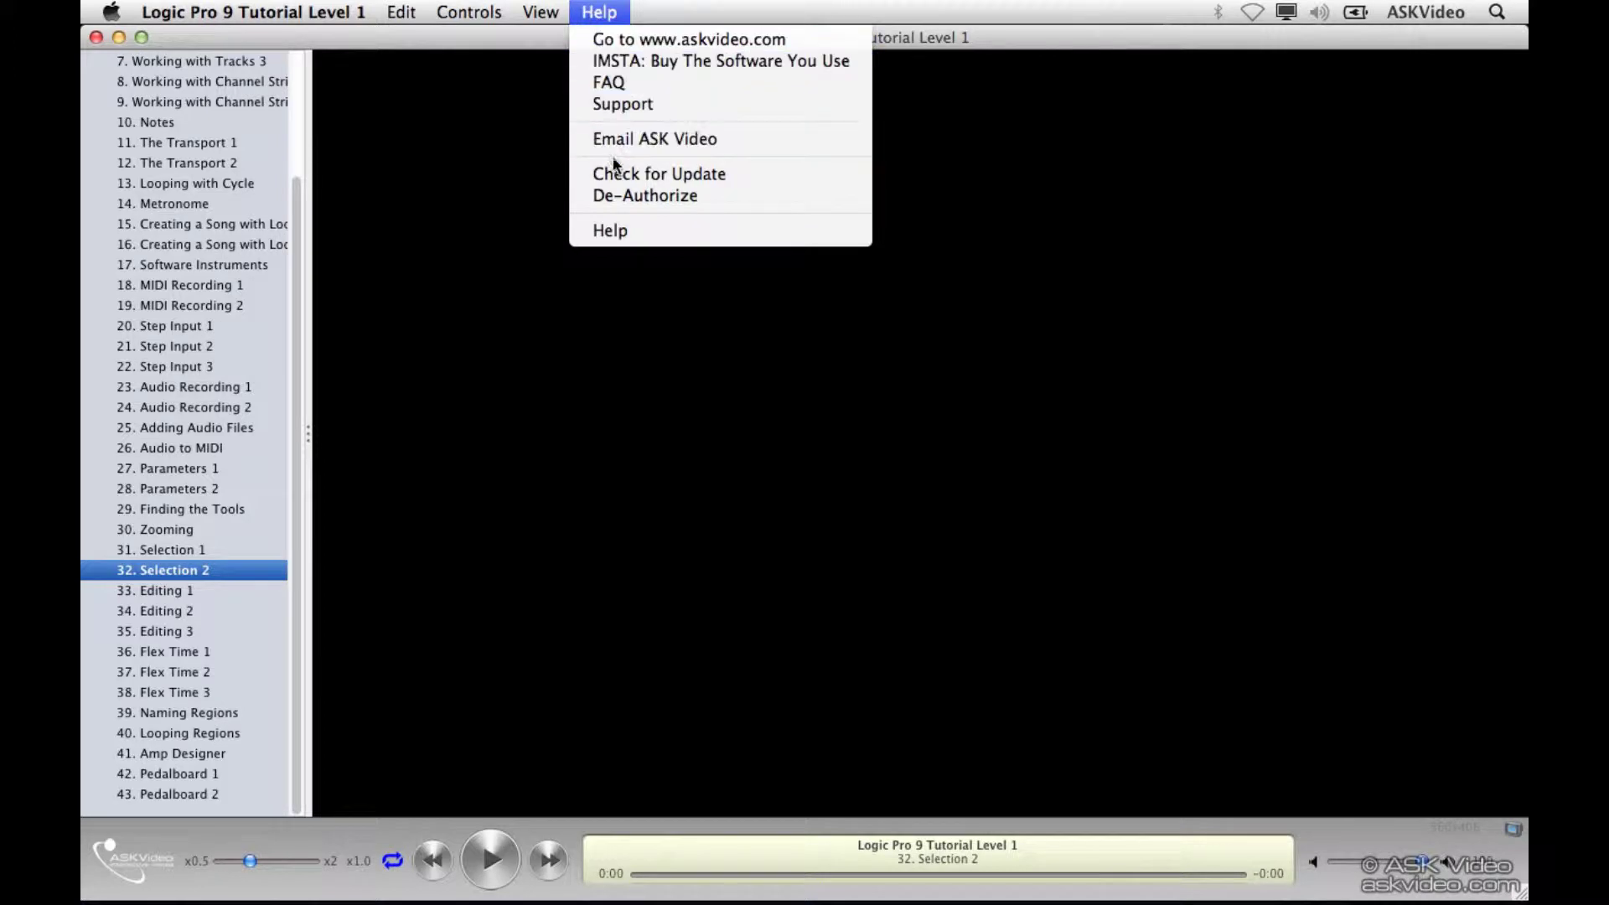
Check for updates, download version 1.206 and save the LOG9L1-DVD zip to the Desktop
click(760, 173)
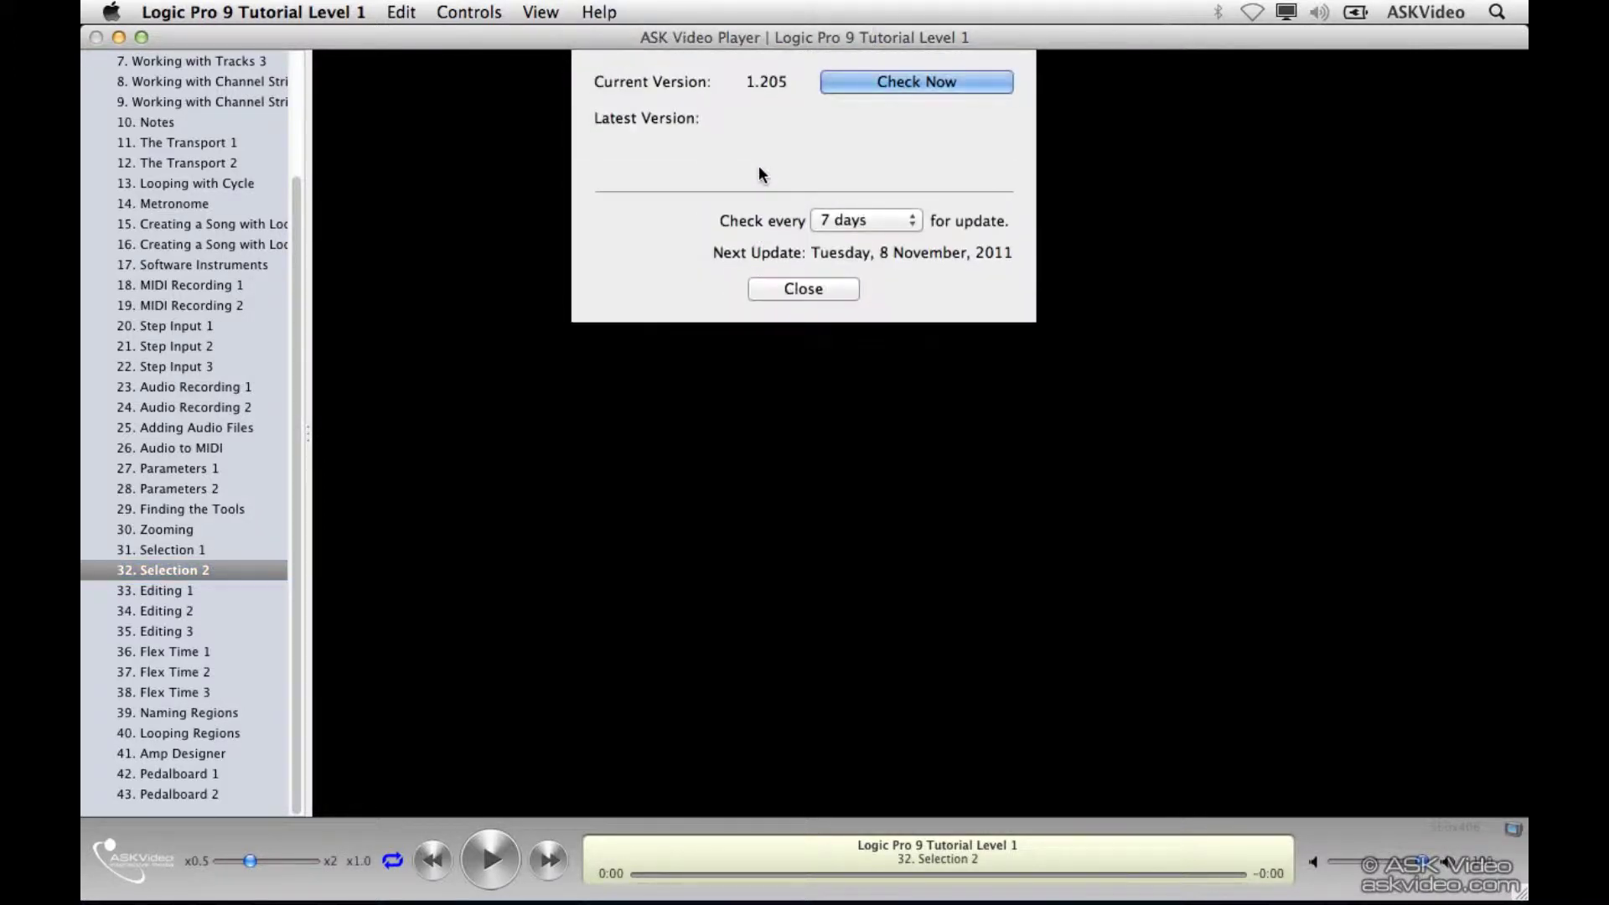
click(871, 84)
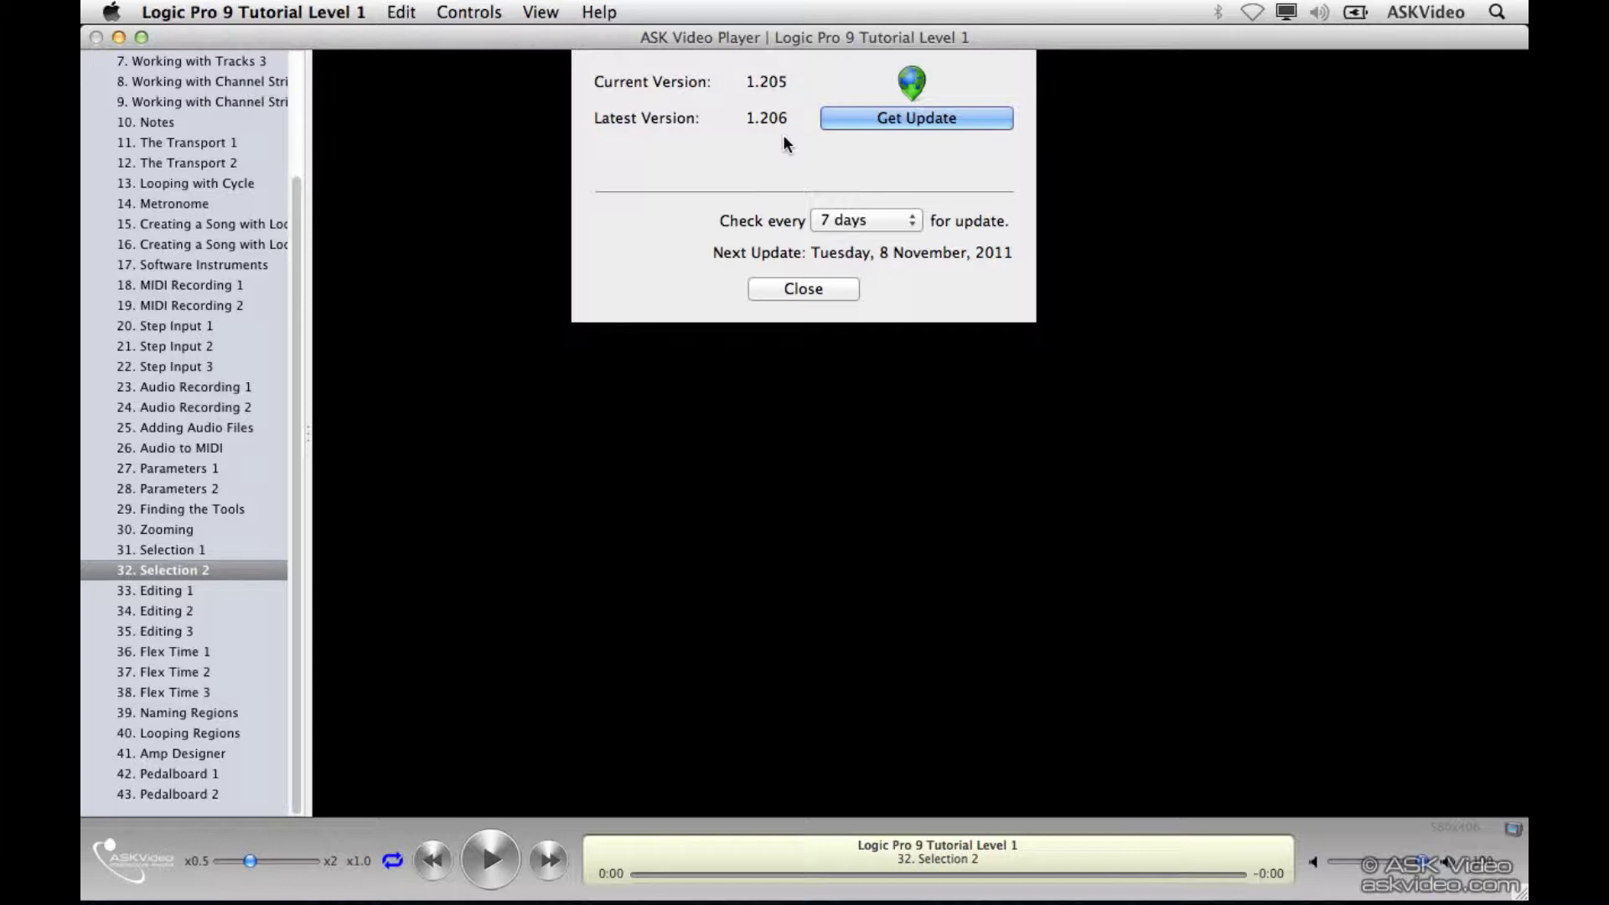
click(858, 122)
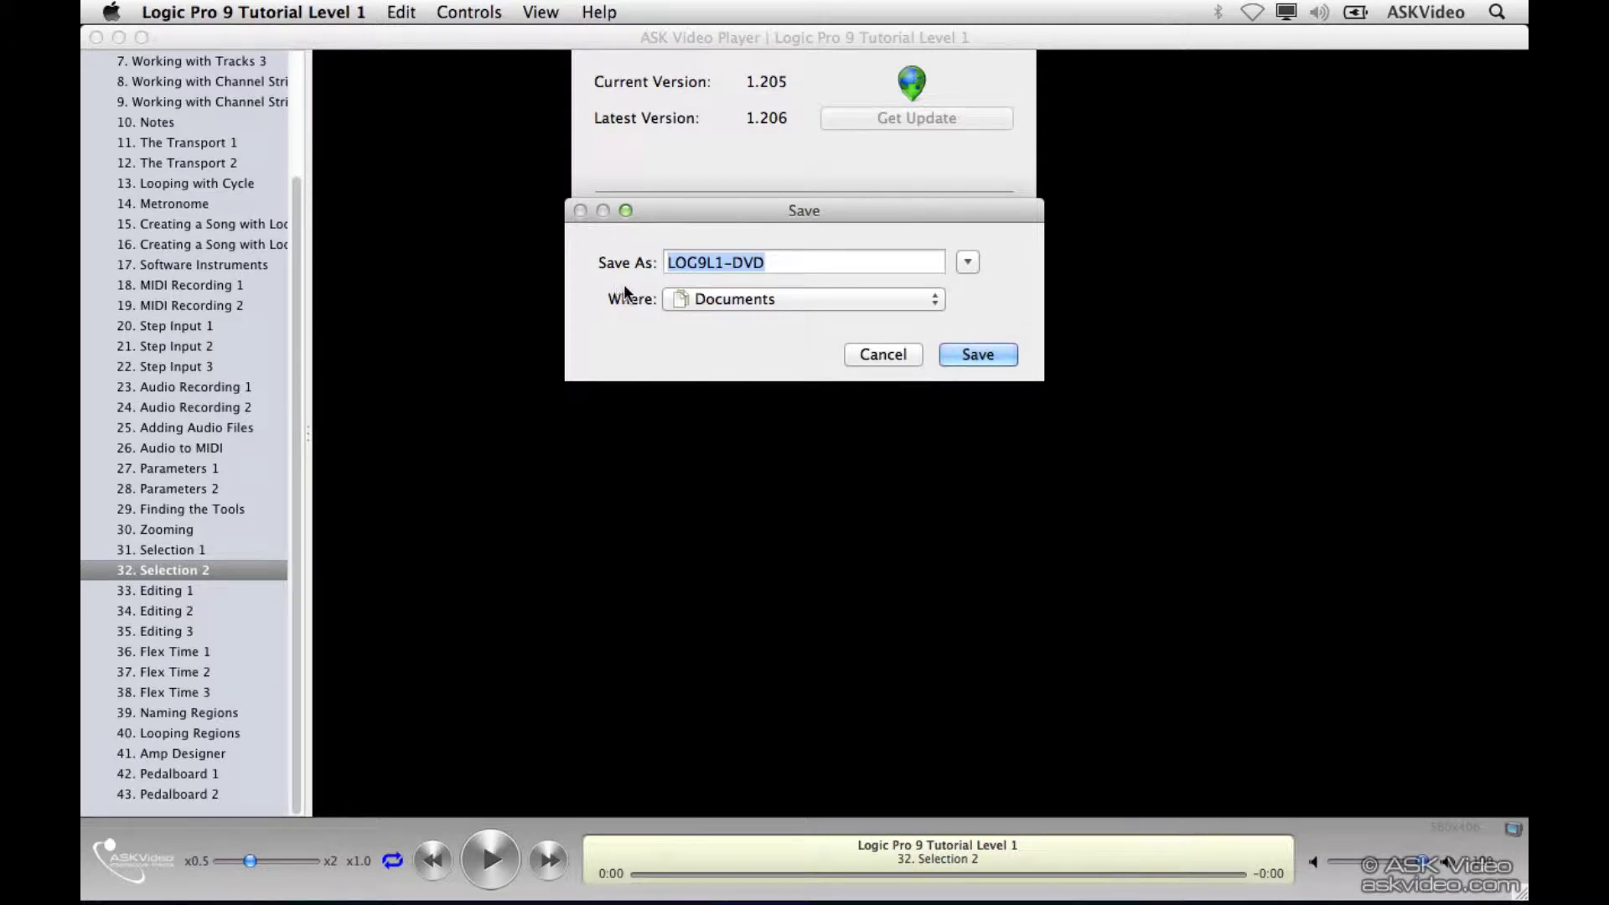
click(966, 262)
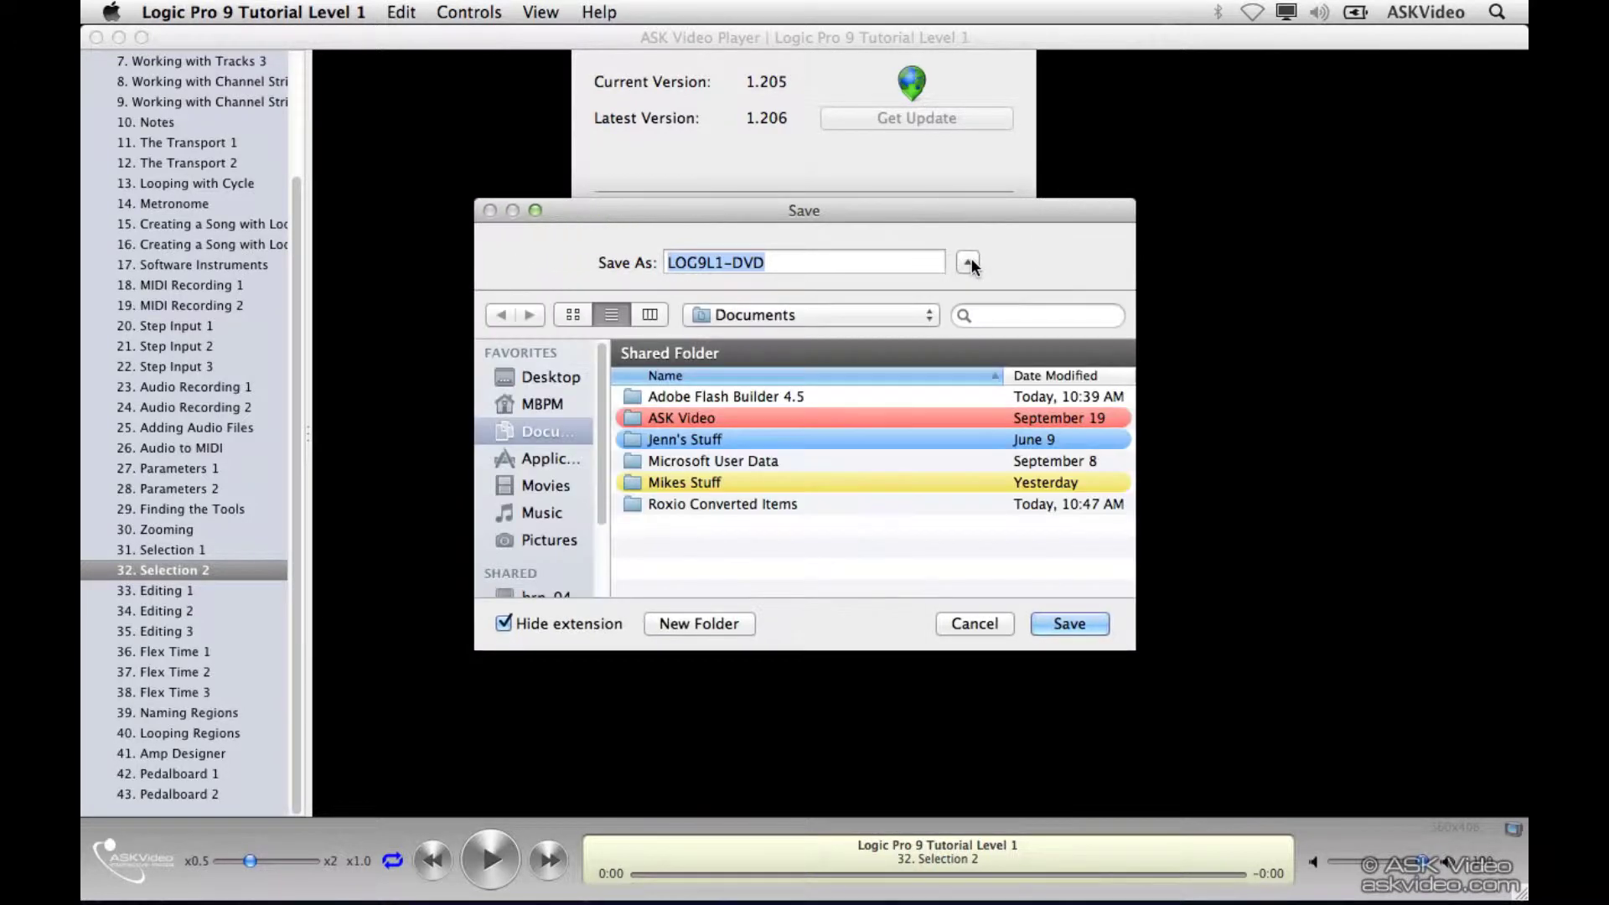
click(558, 382)
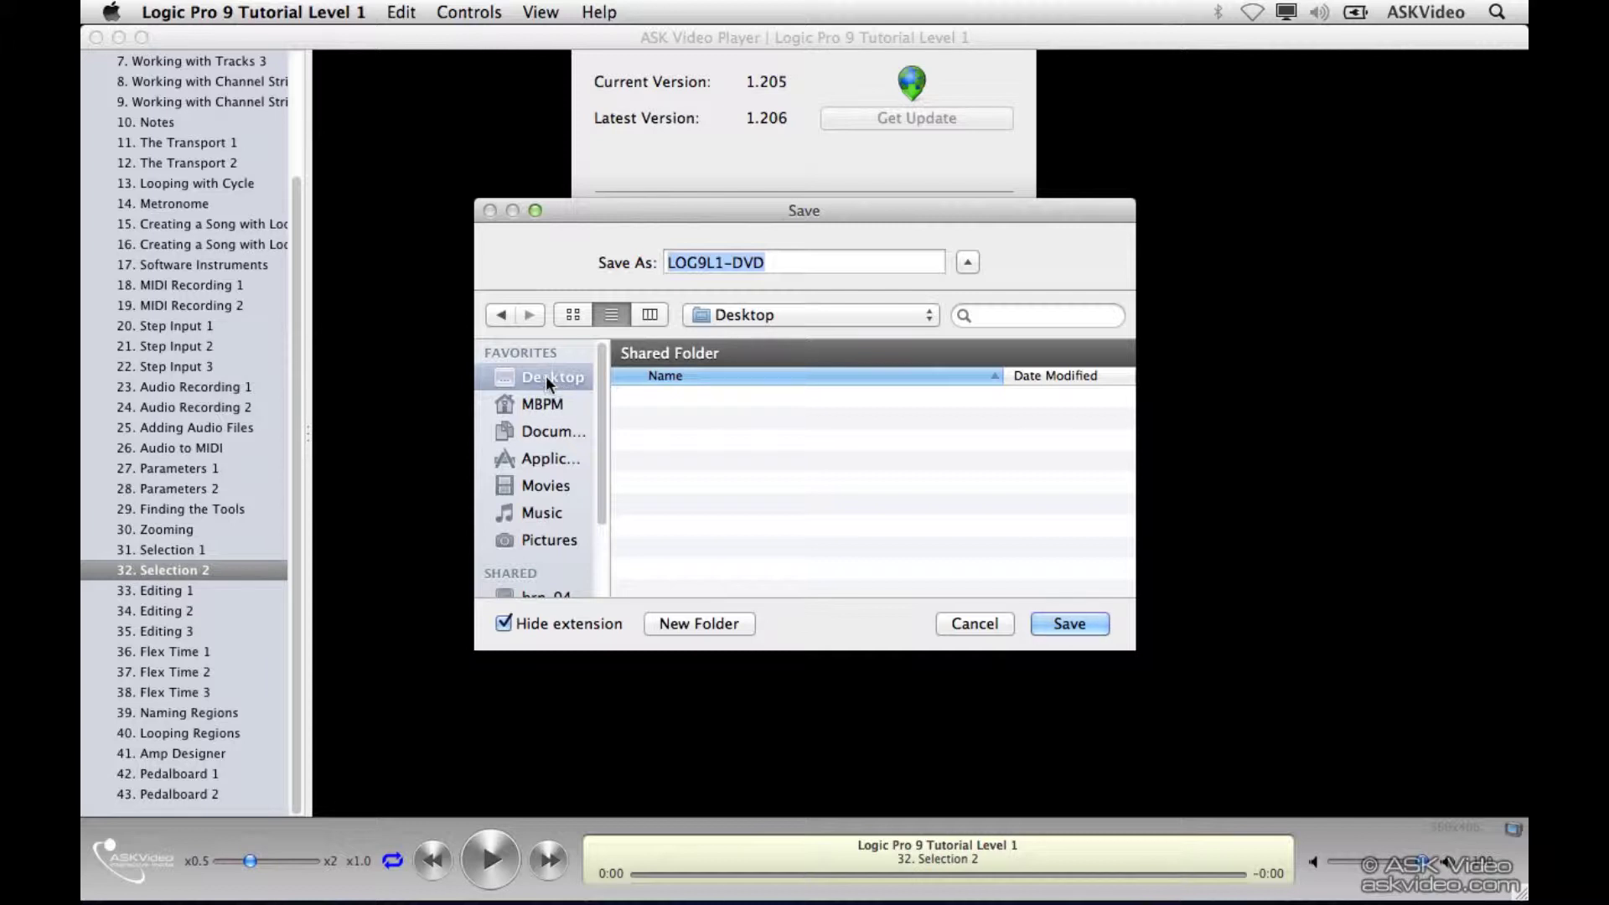
click(1070, 624)
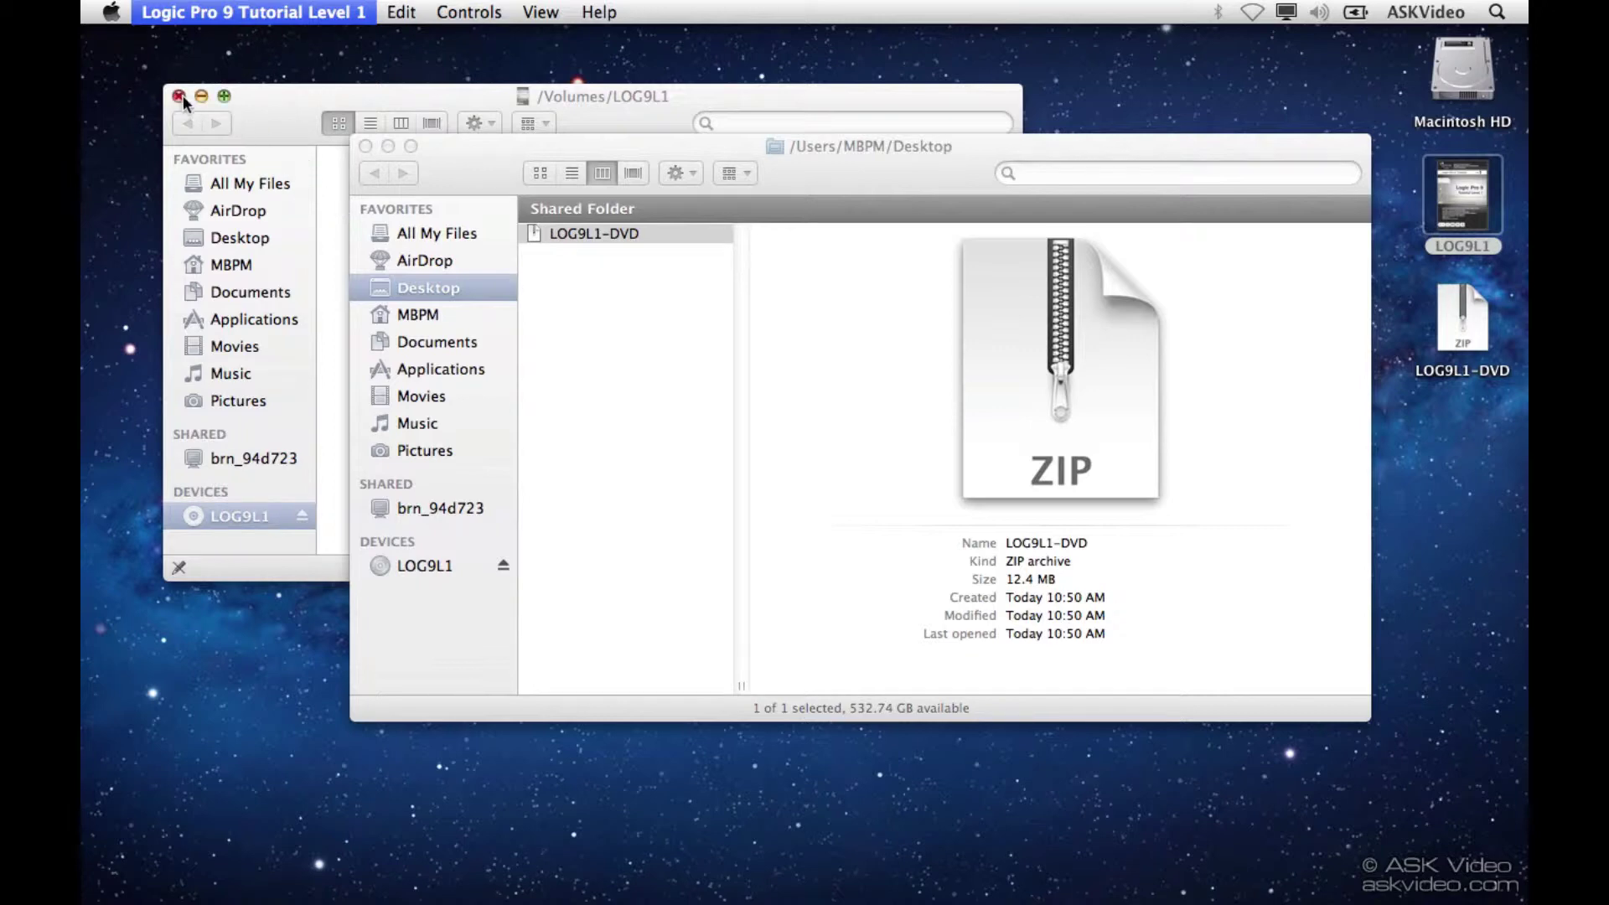
Close both Finder windows, unzip LOG9L1-DVD on the Desktop and open the extracted folder
click(180, 95)
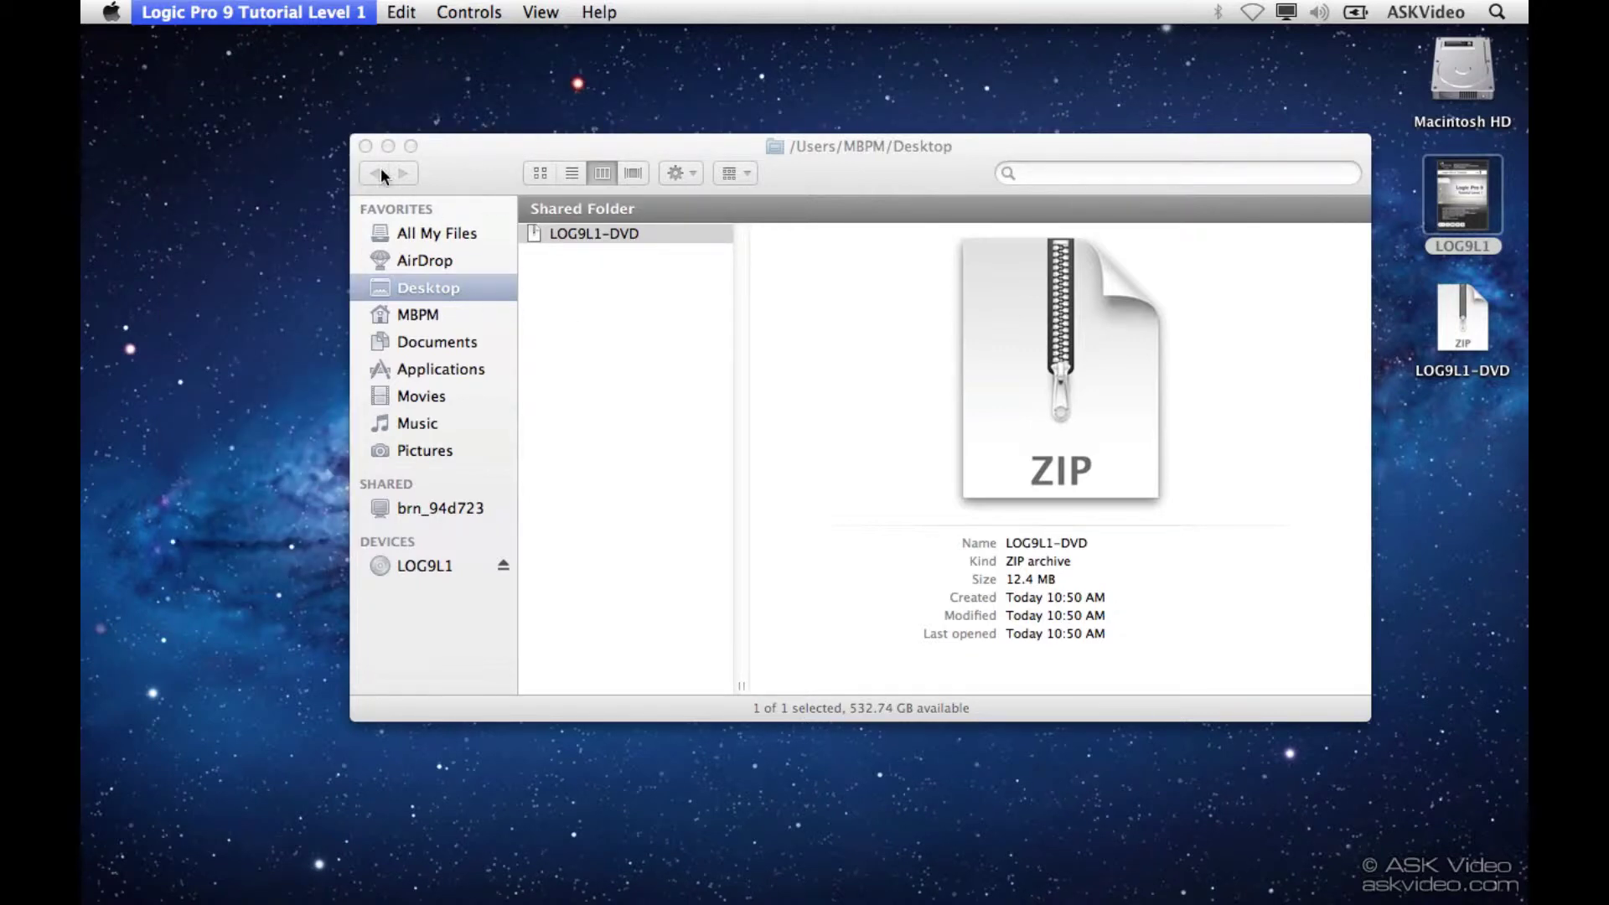
click(365, 146)
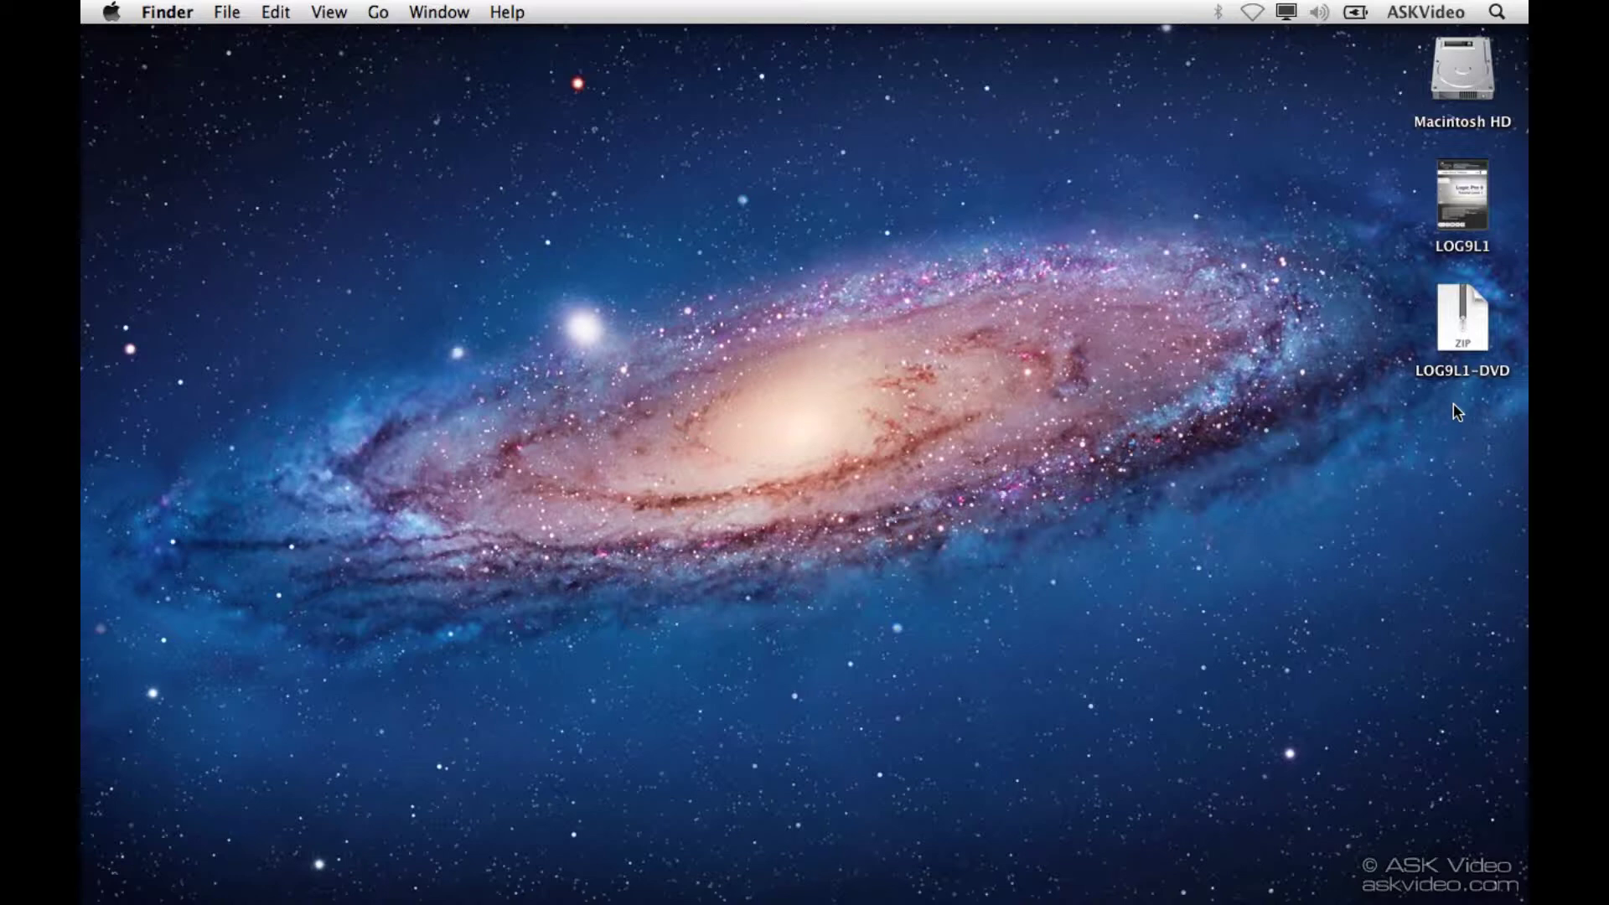
double_click(1466, 329)
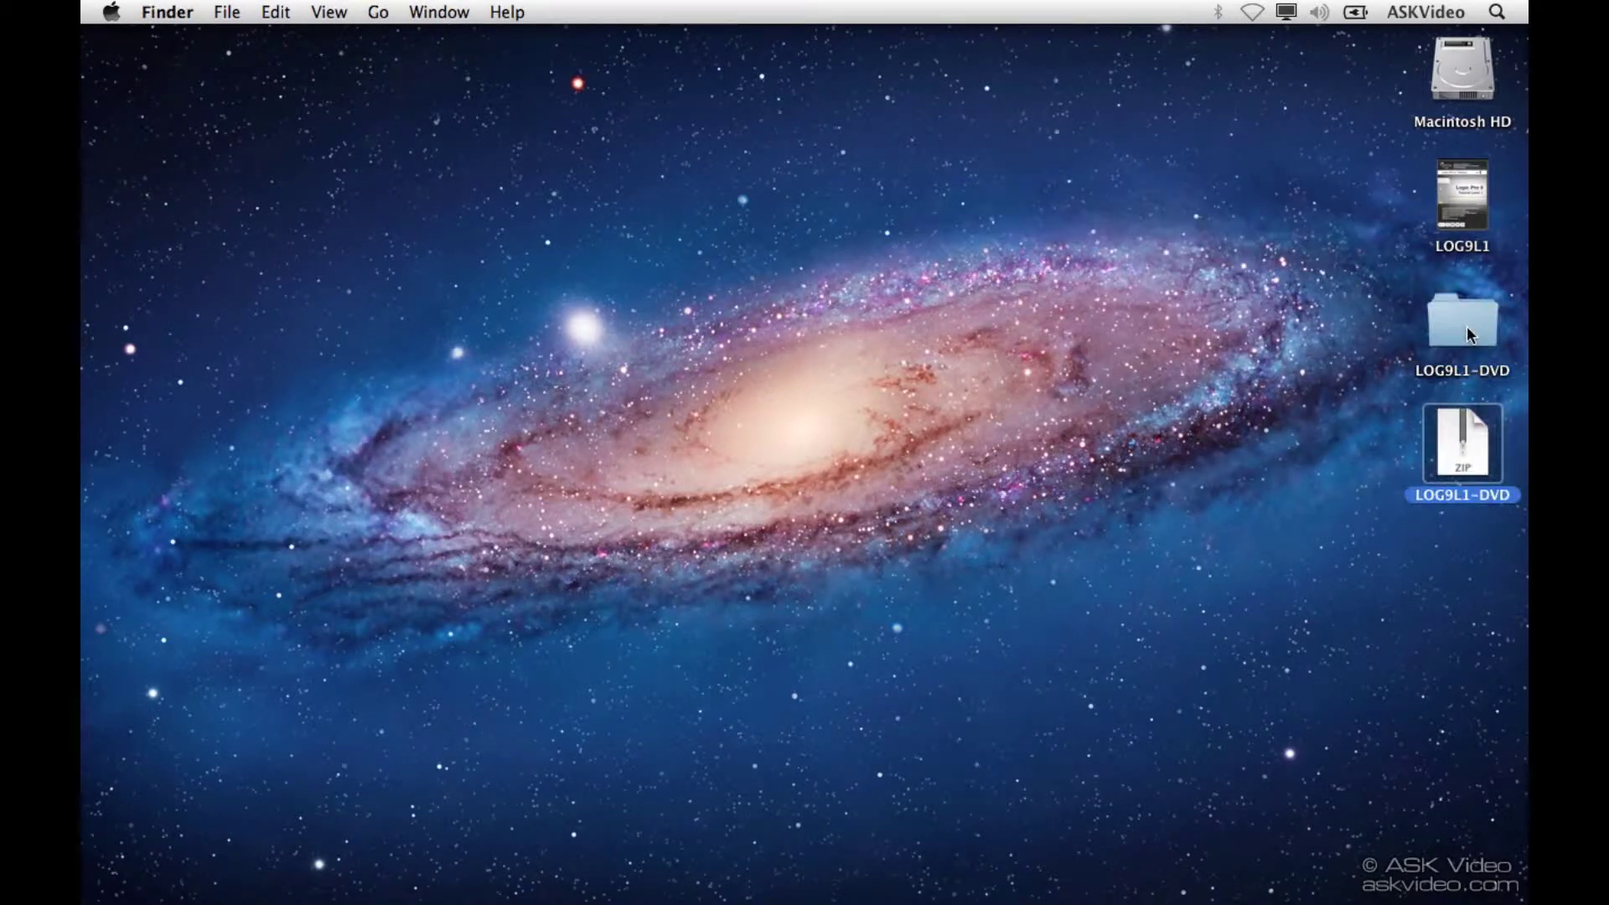
double_click(1466, 329)
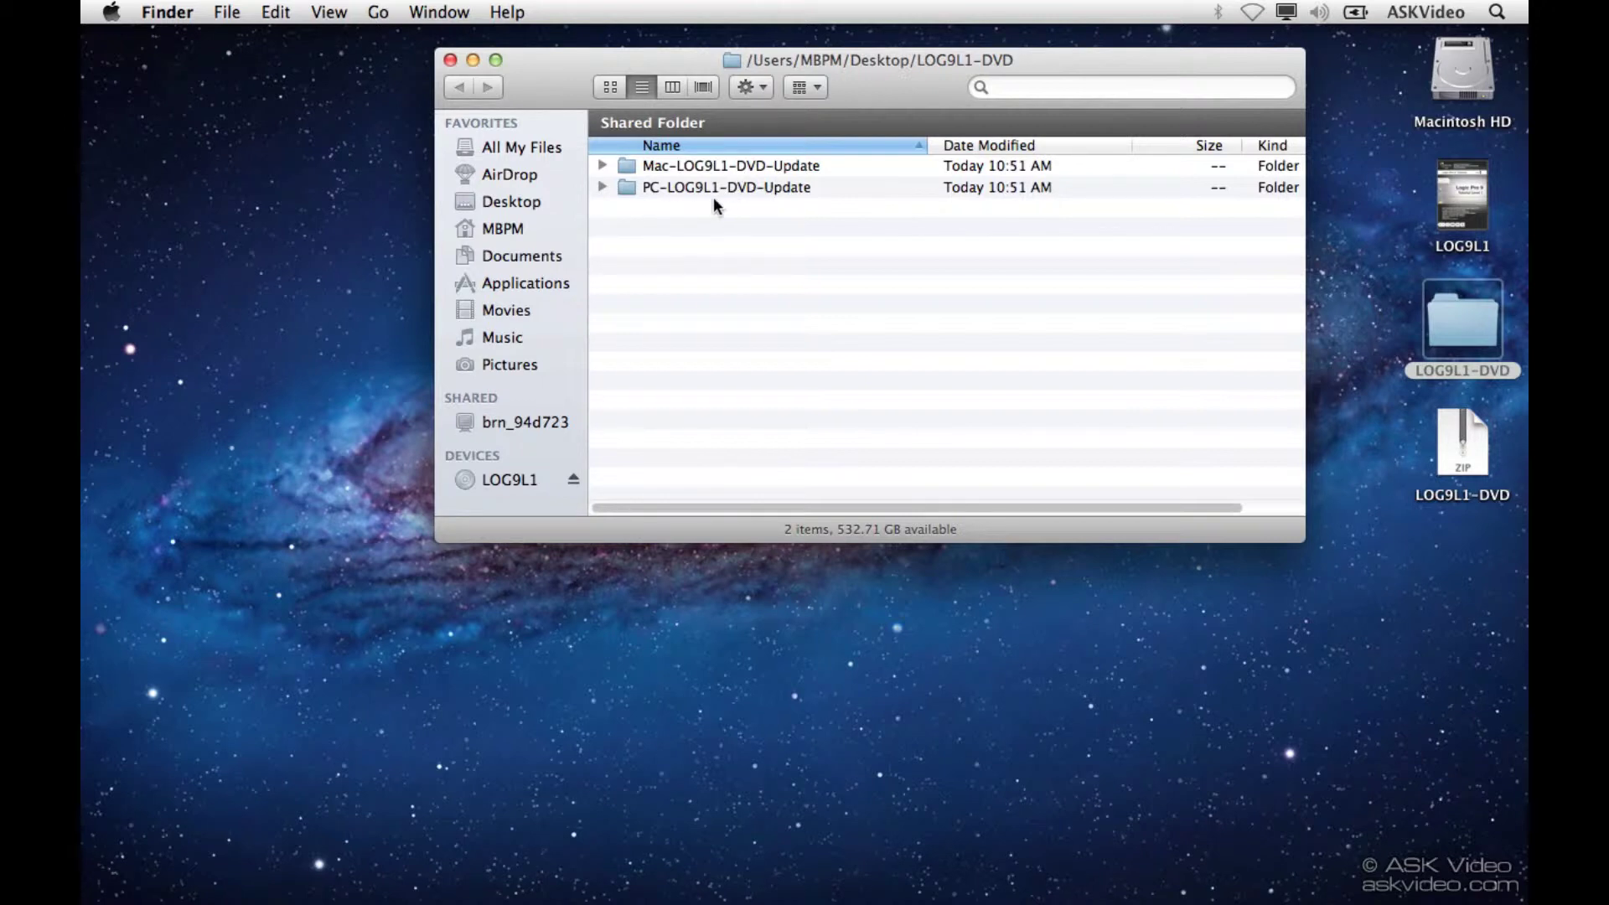
Mount LOG9L1-Installer.dmg from Mac-LOG9L1-DVD-Update, accept the licence and copy the tutorial into Applications
double_click(725, 164)
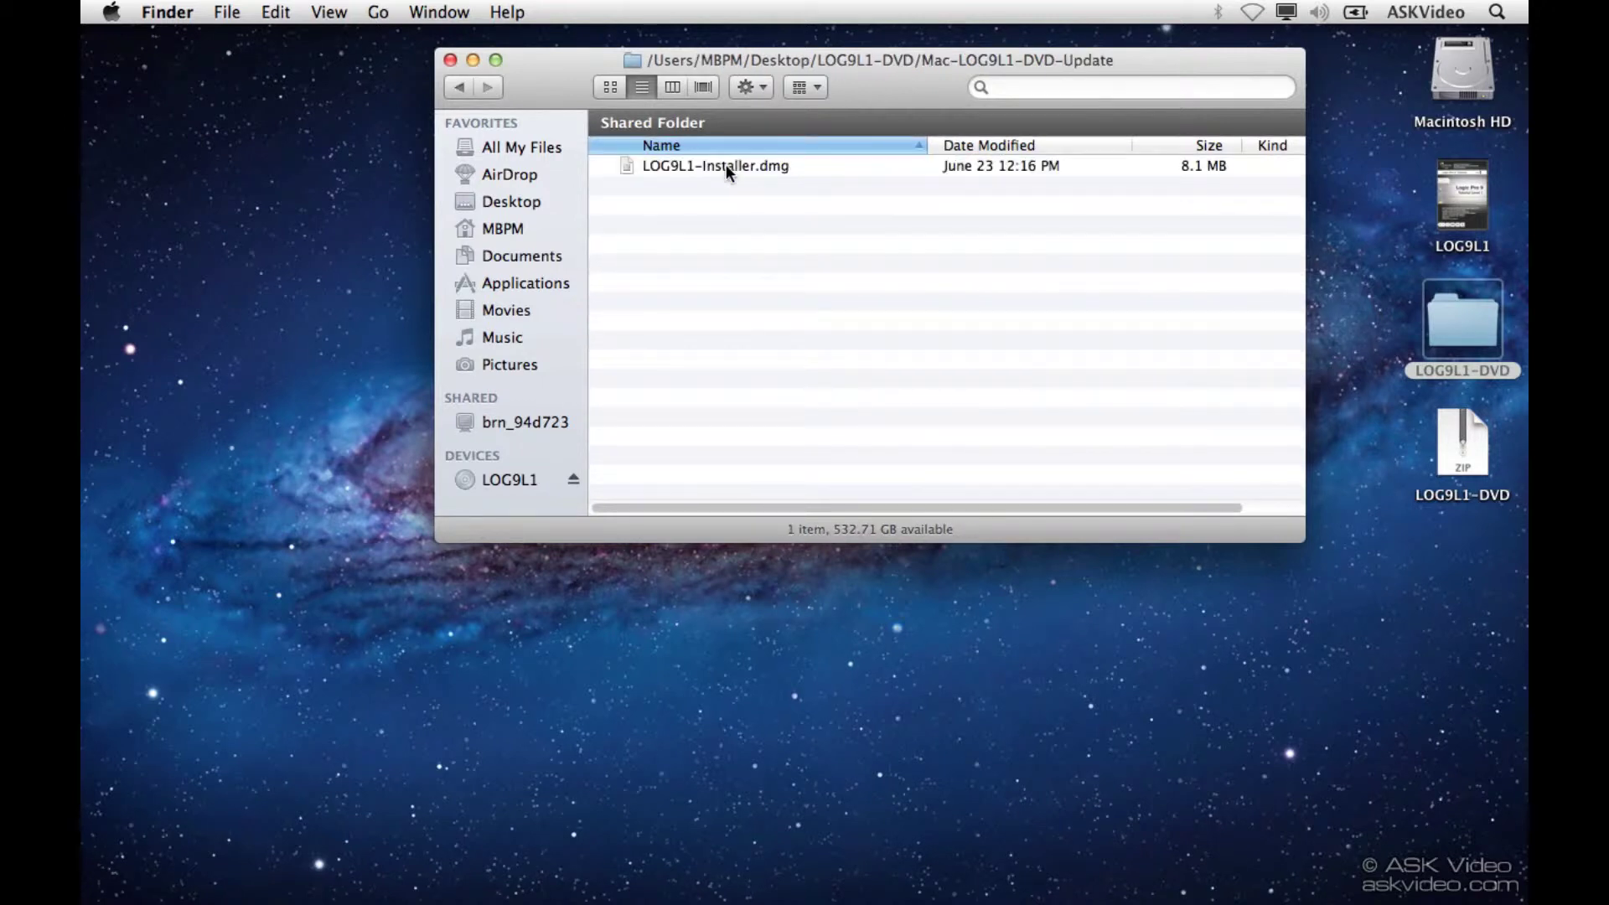
double_click(717, 168)
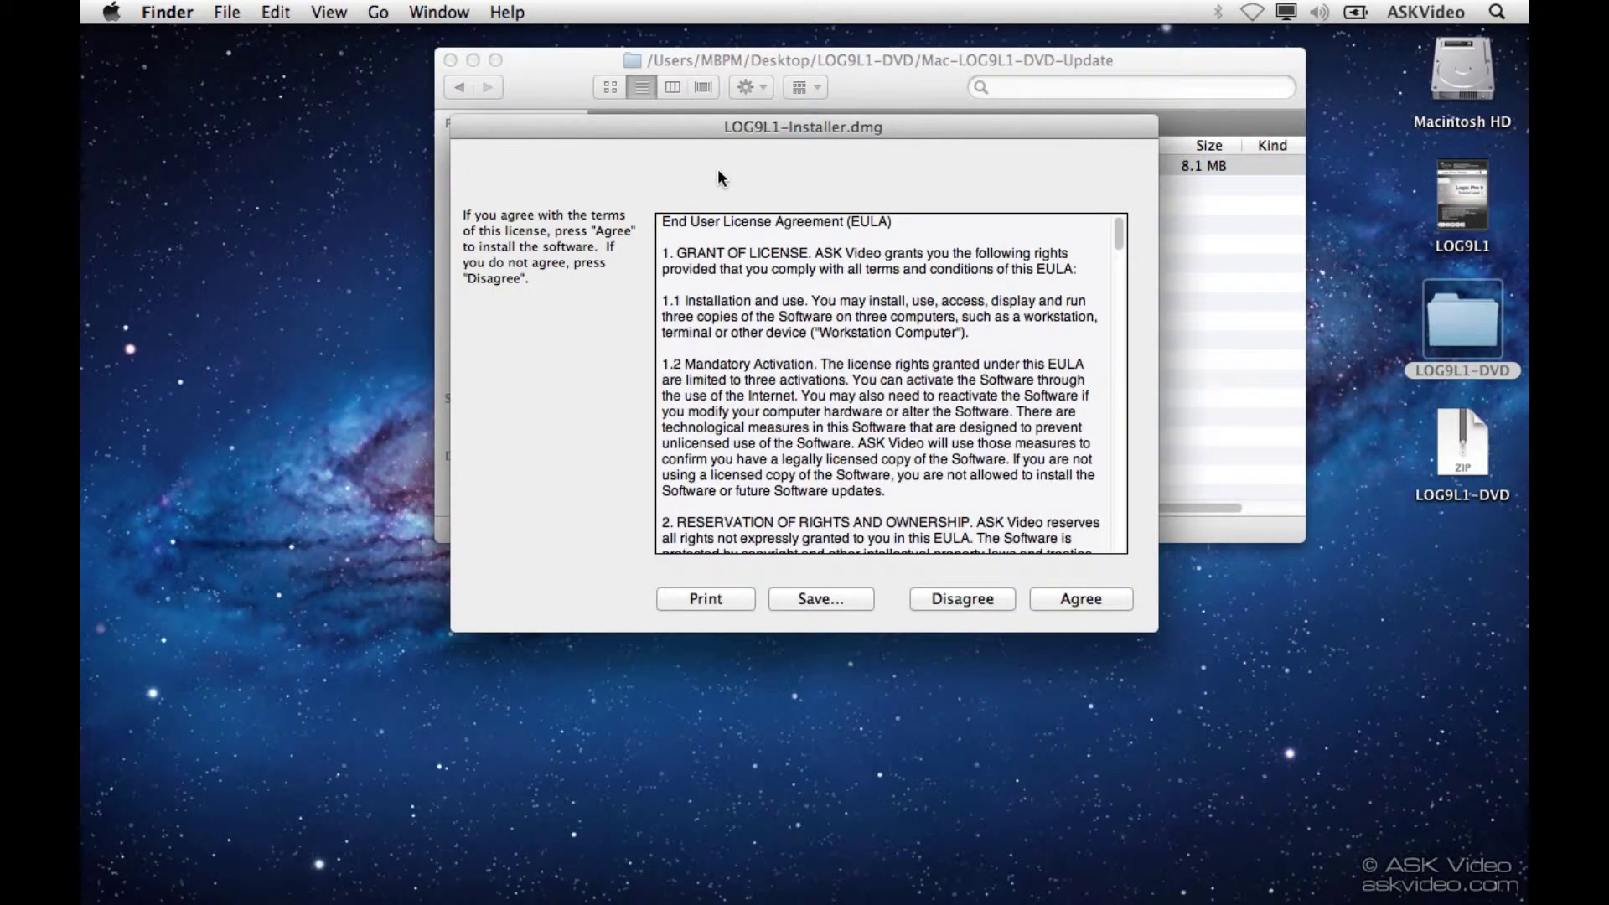
click(1082, 600)
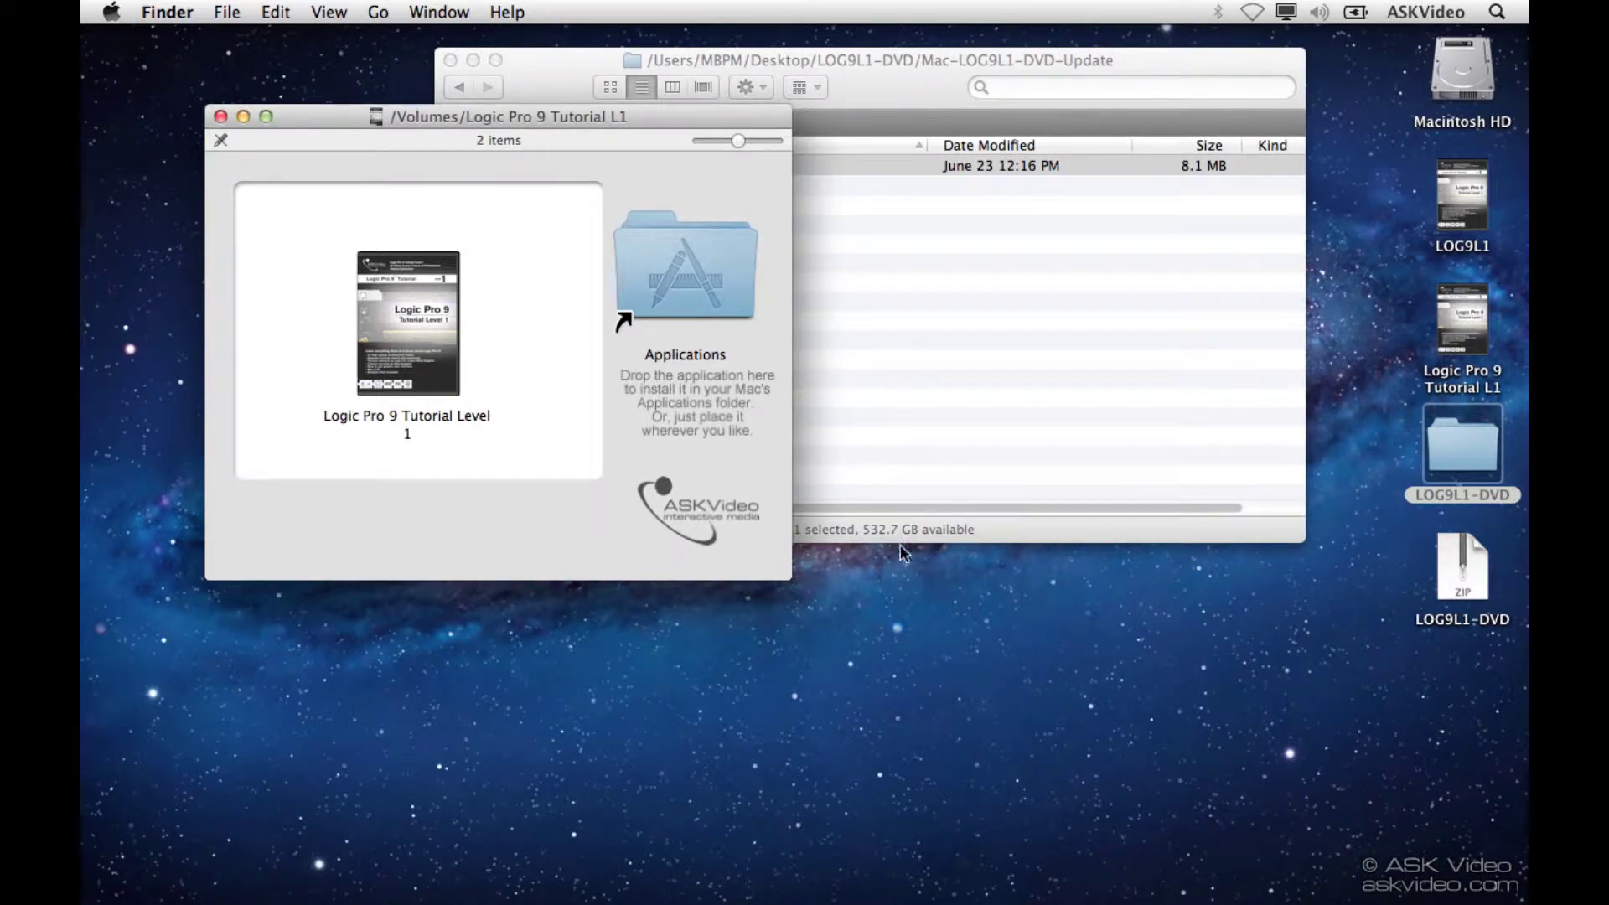
drag(409, 337, 687, 281)
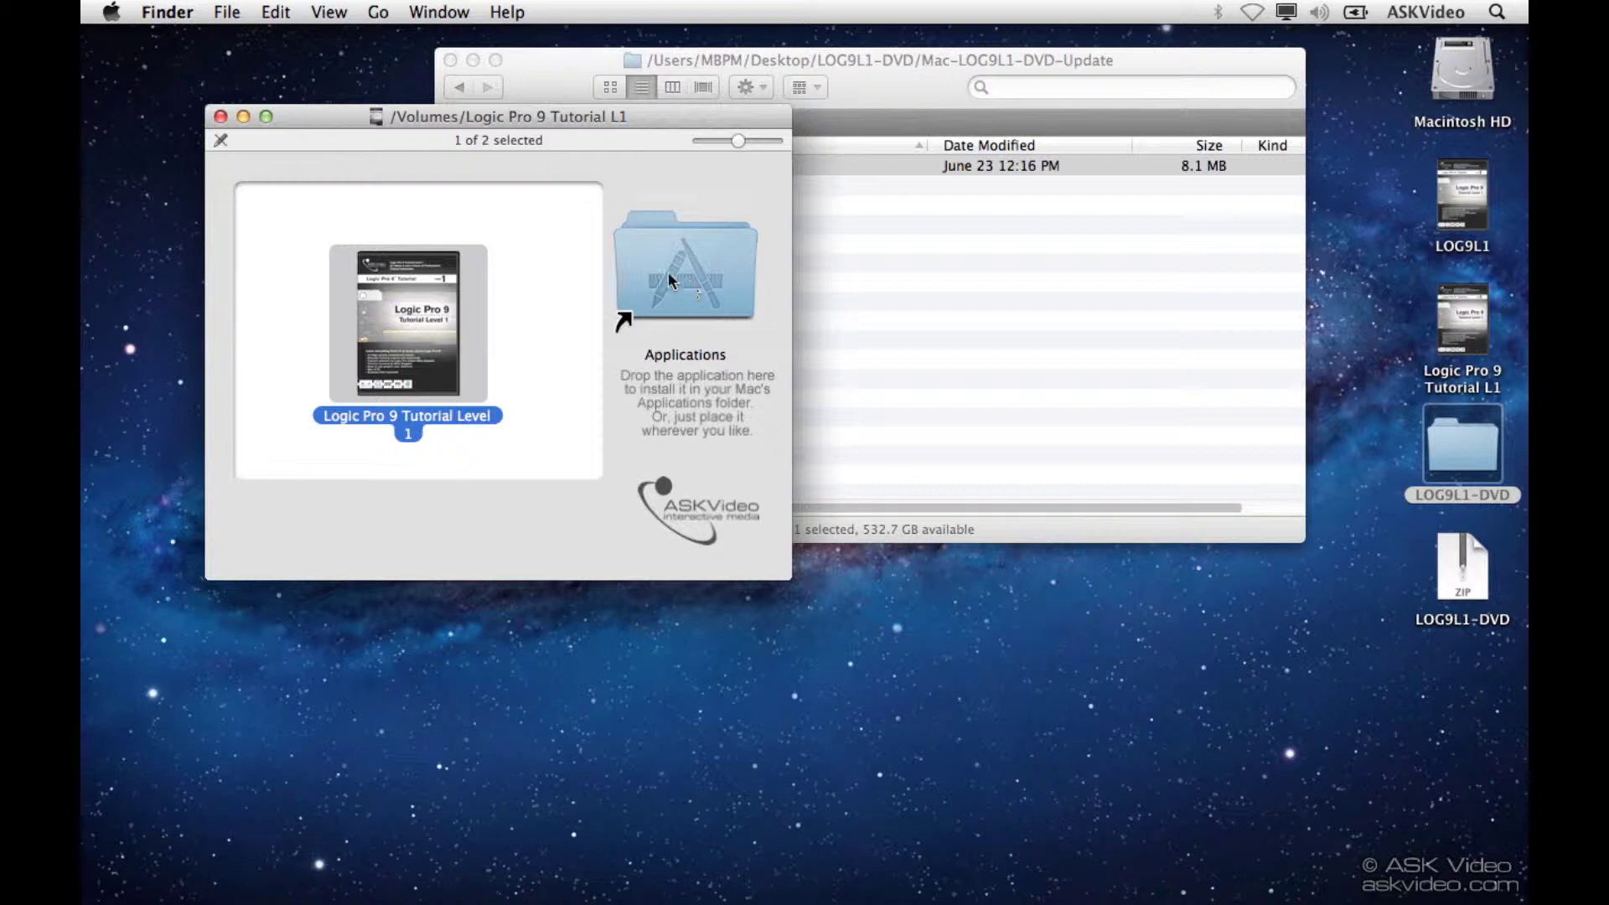
Close the installer windows and launch Logic Pro 9 Tutorial Level 1 through a Spotlight search for 'logic'
click(219, 117)
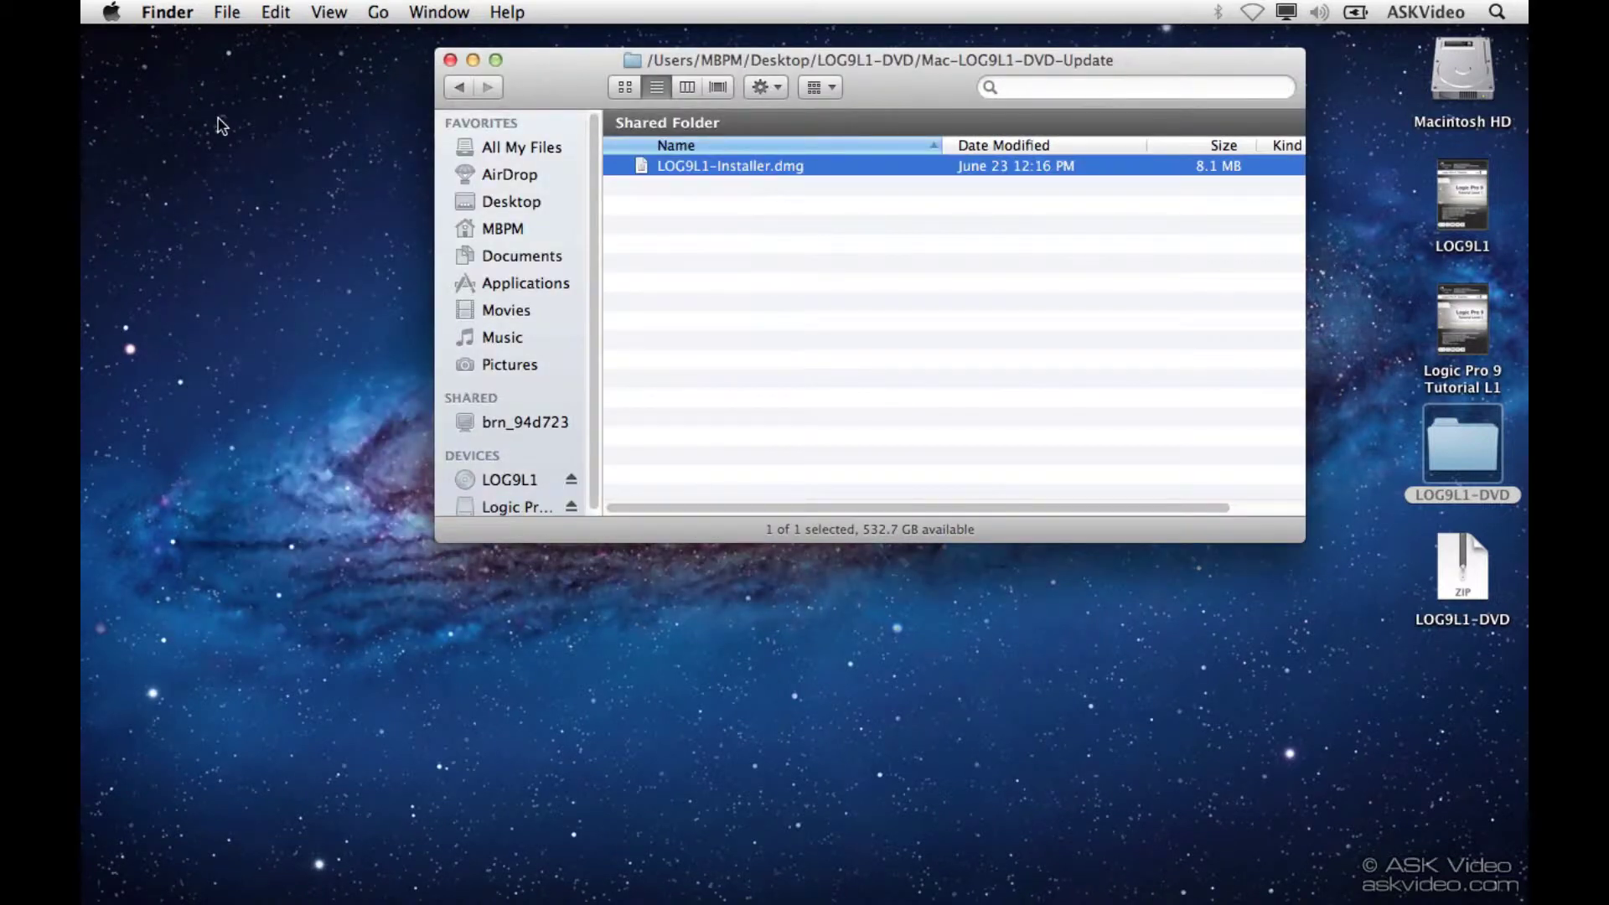
click(450, 61)
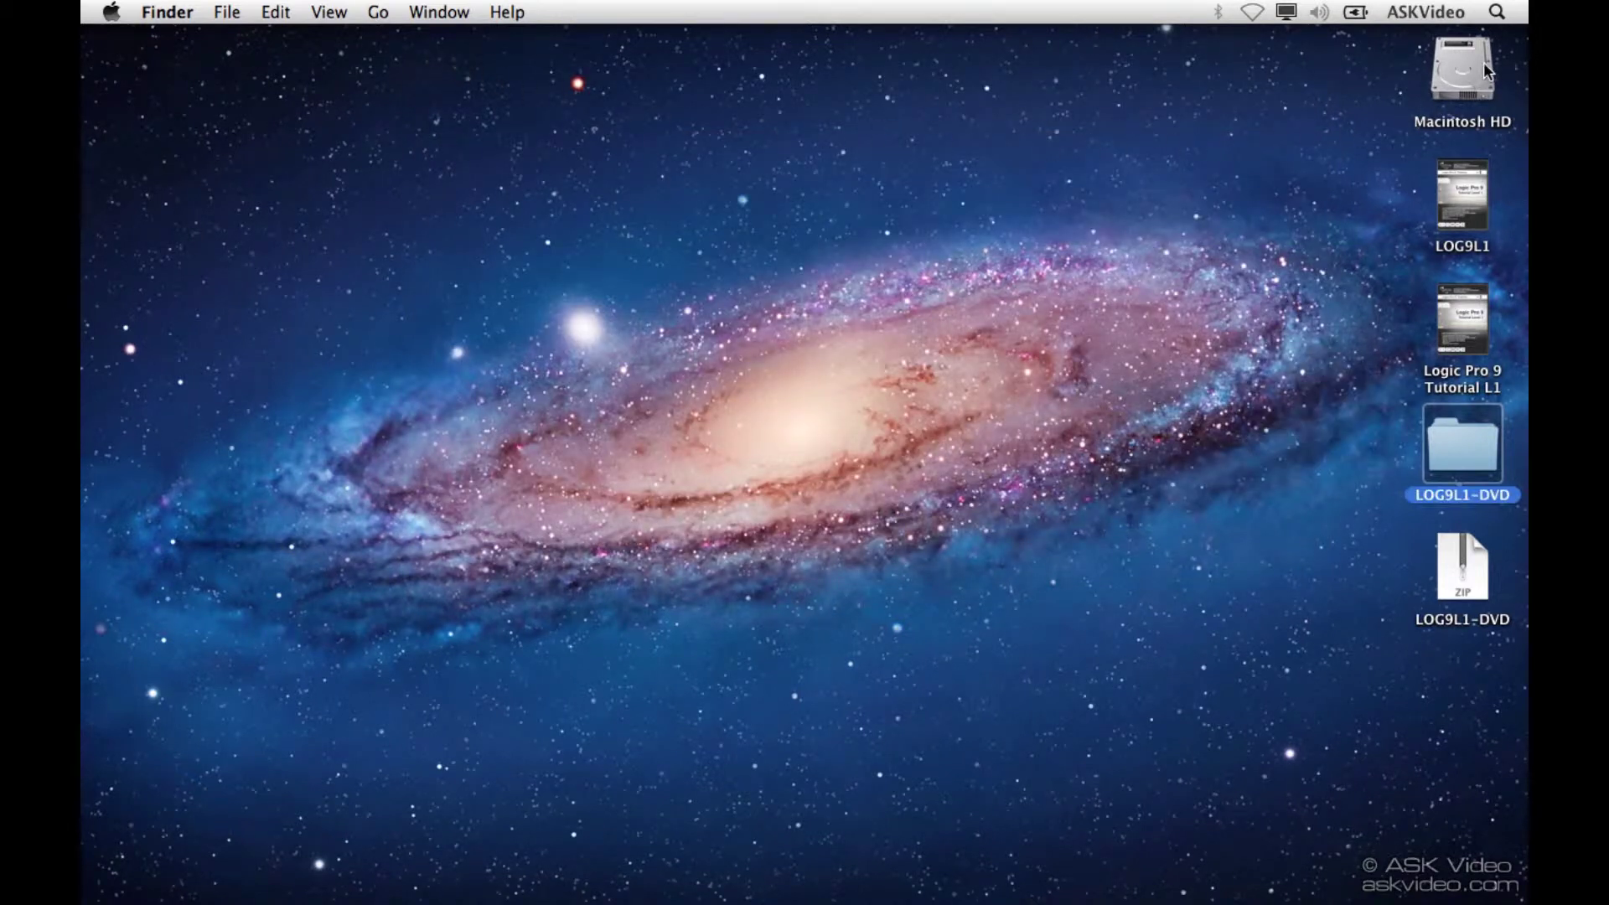
click(1497, 11)
text(logic)
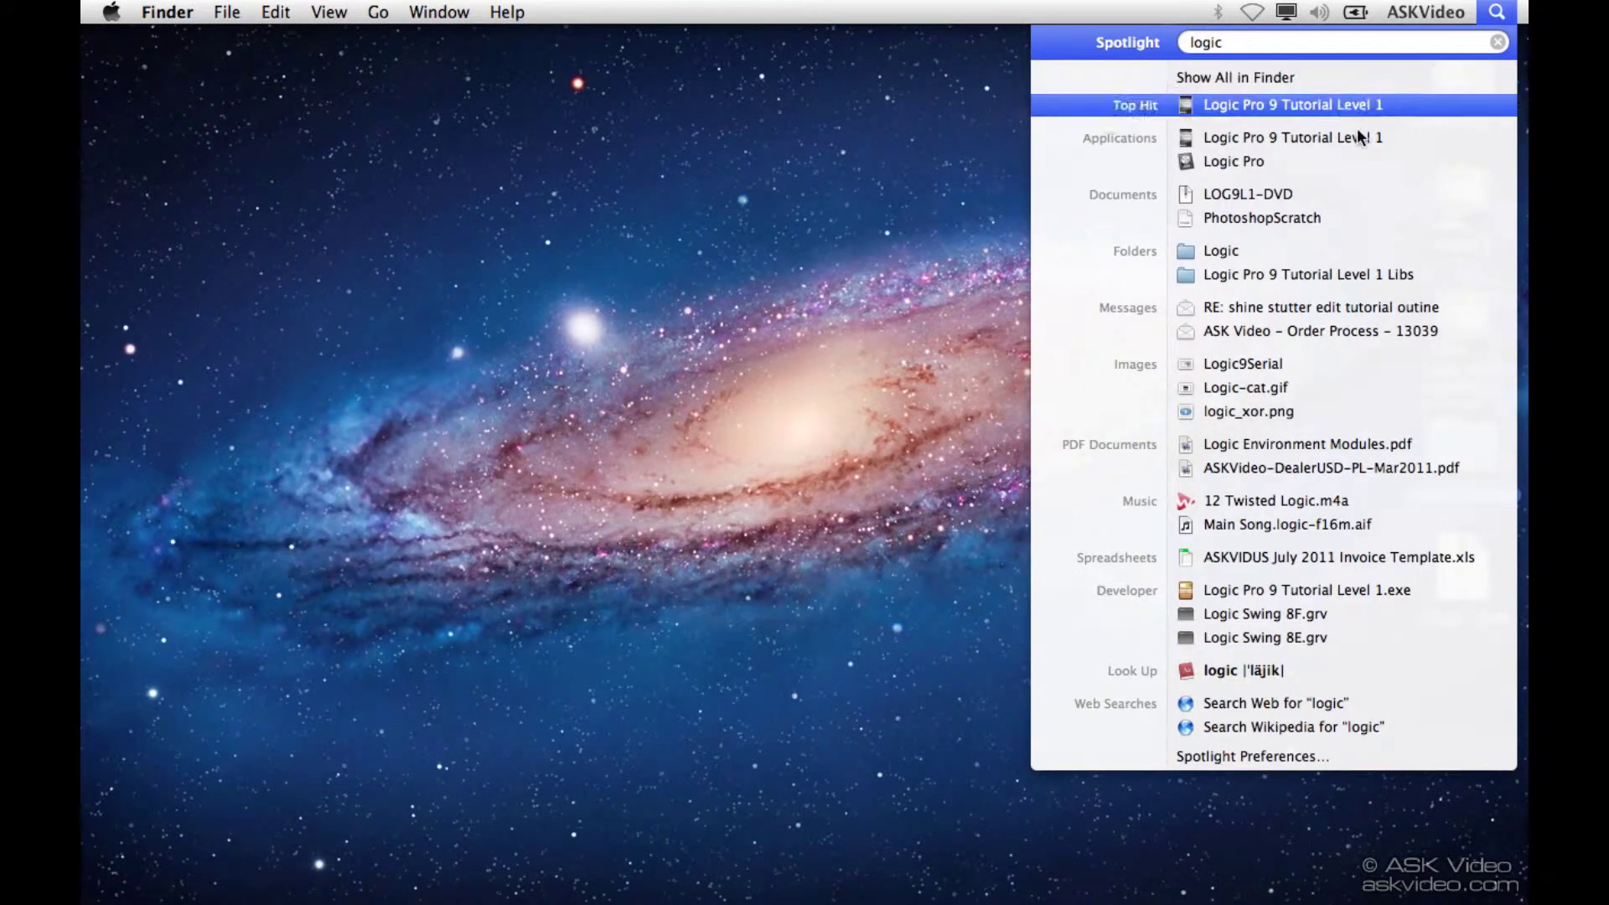
click(1336, 139)
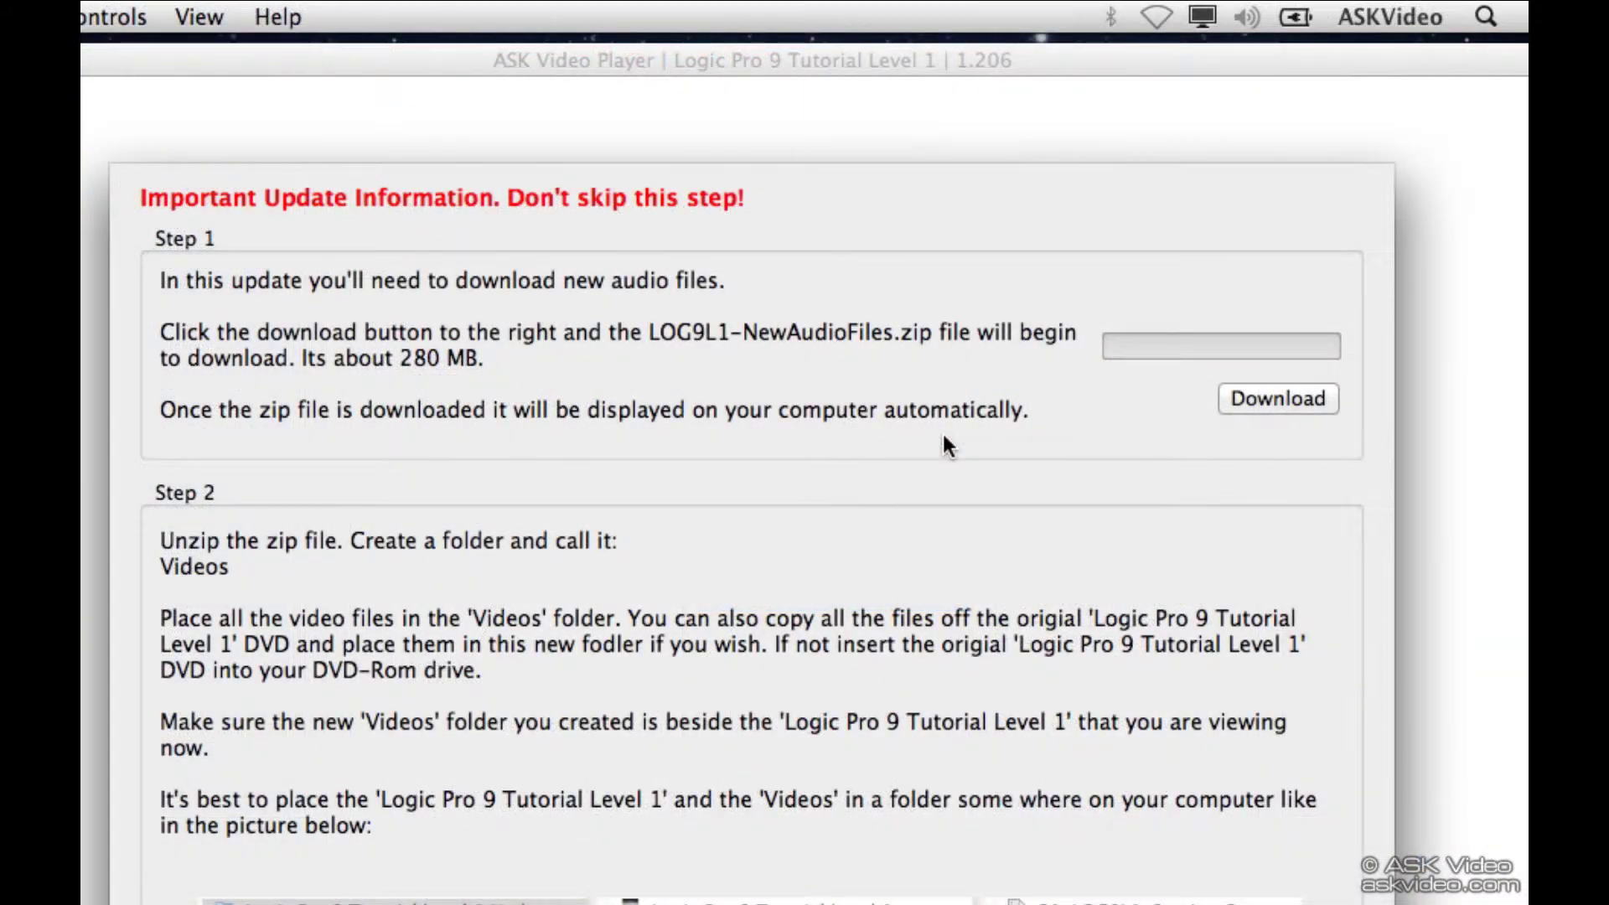
Download the LOG9L1-NewAudioFiles zip and save it to the Desktop
click(1288, 398)
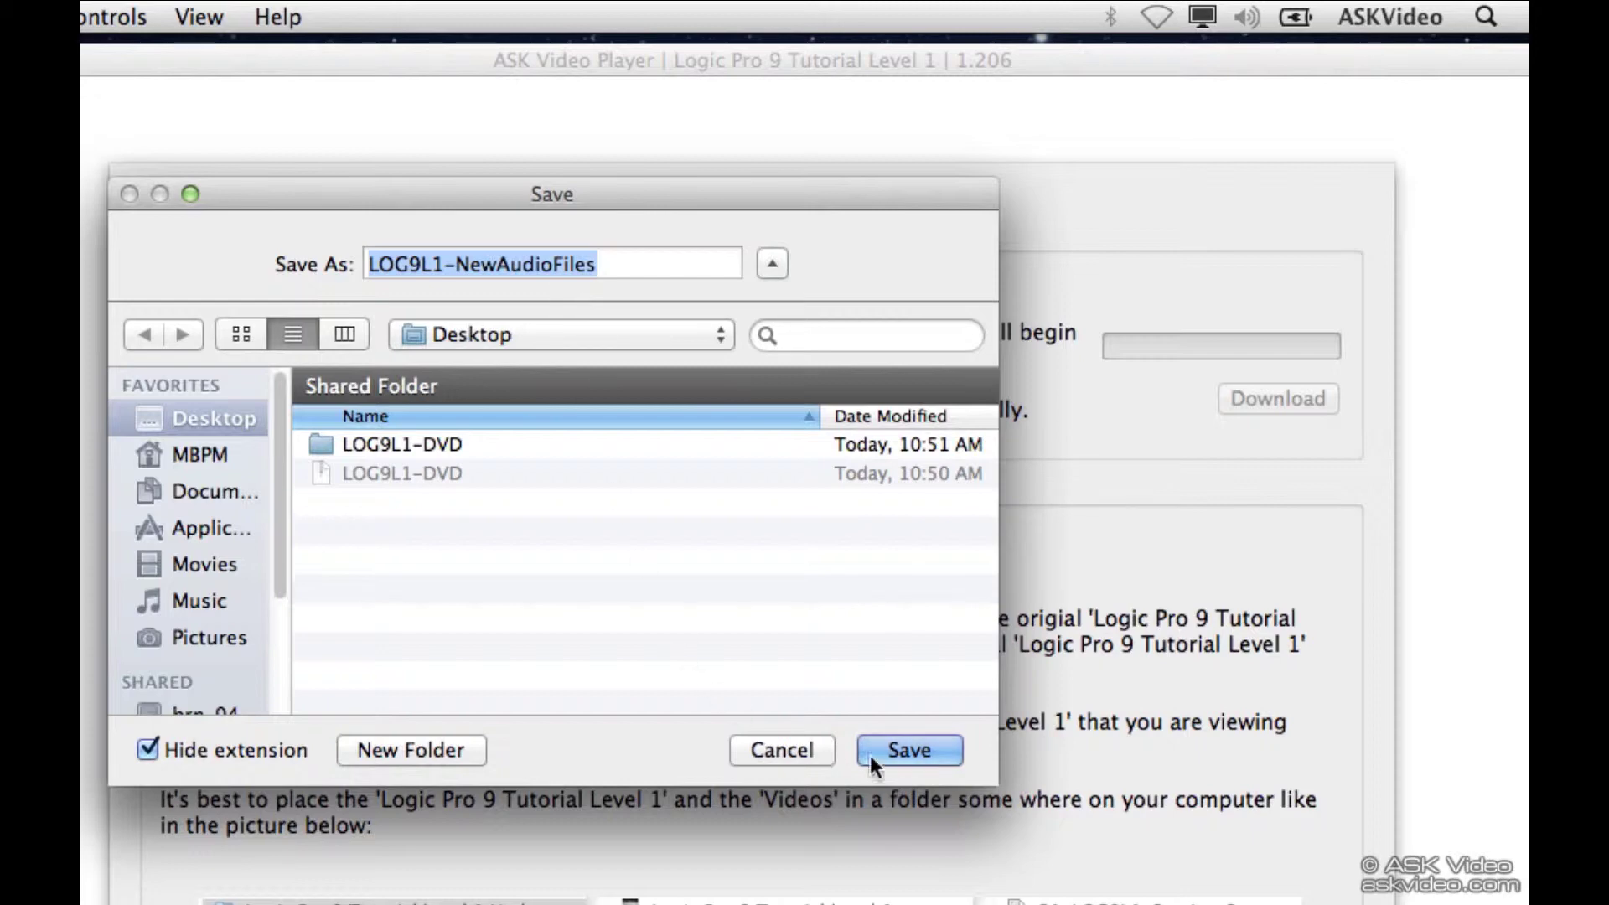
click(946, 750)
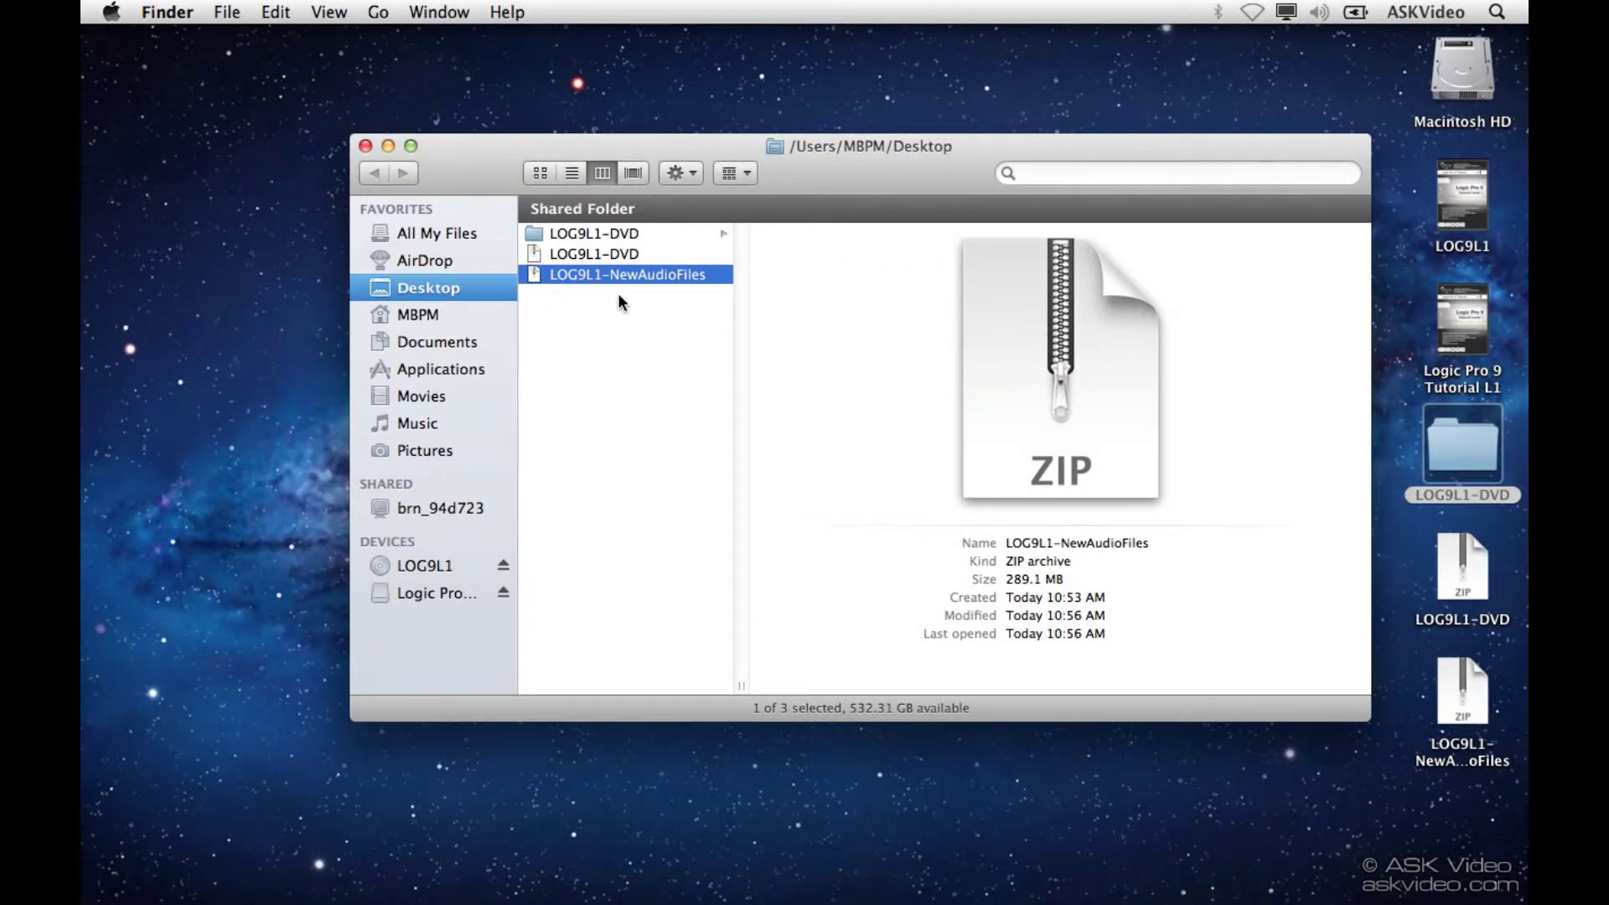
Close the Desktop window, unzip LOG9L1-NewAudioFiles and open its folder of 13 .mov files
click(365, 146)
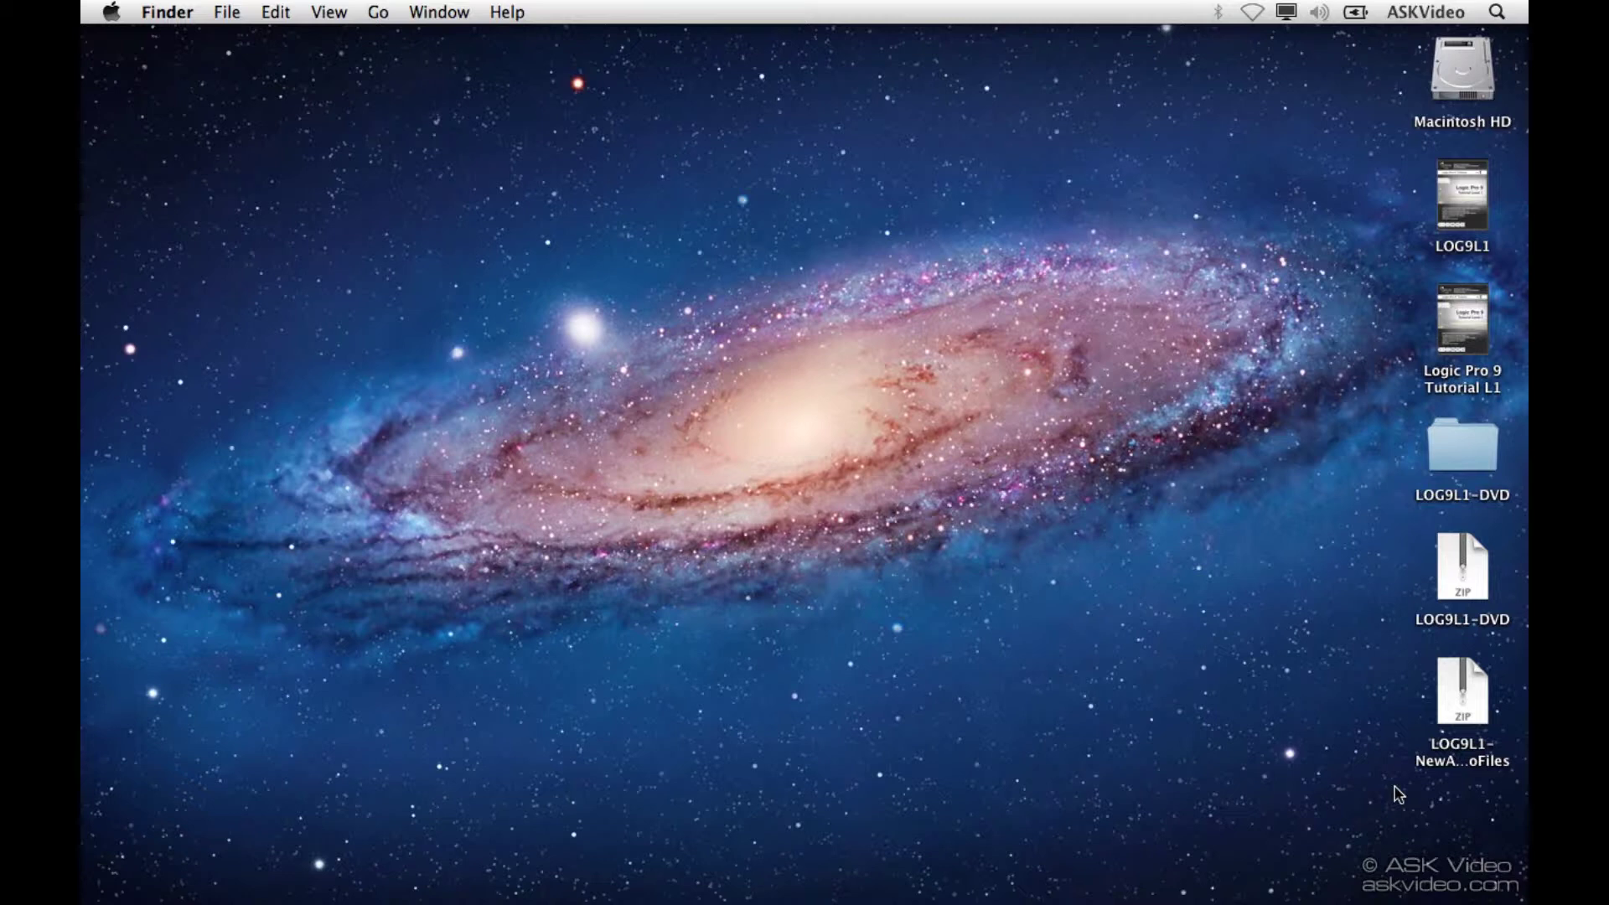
double_click(1462, 702)
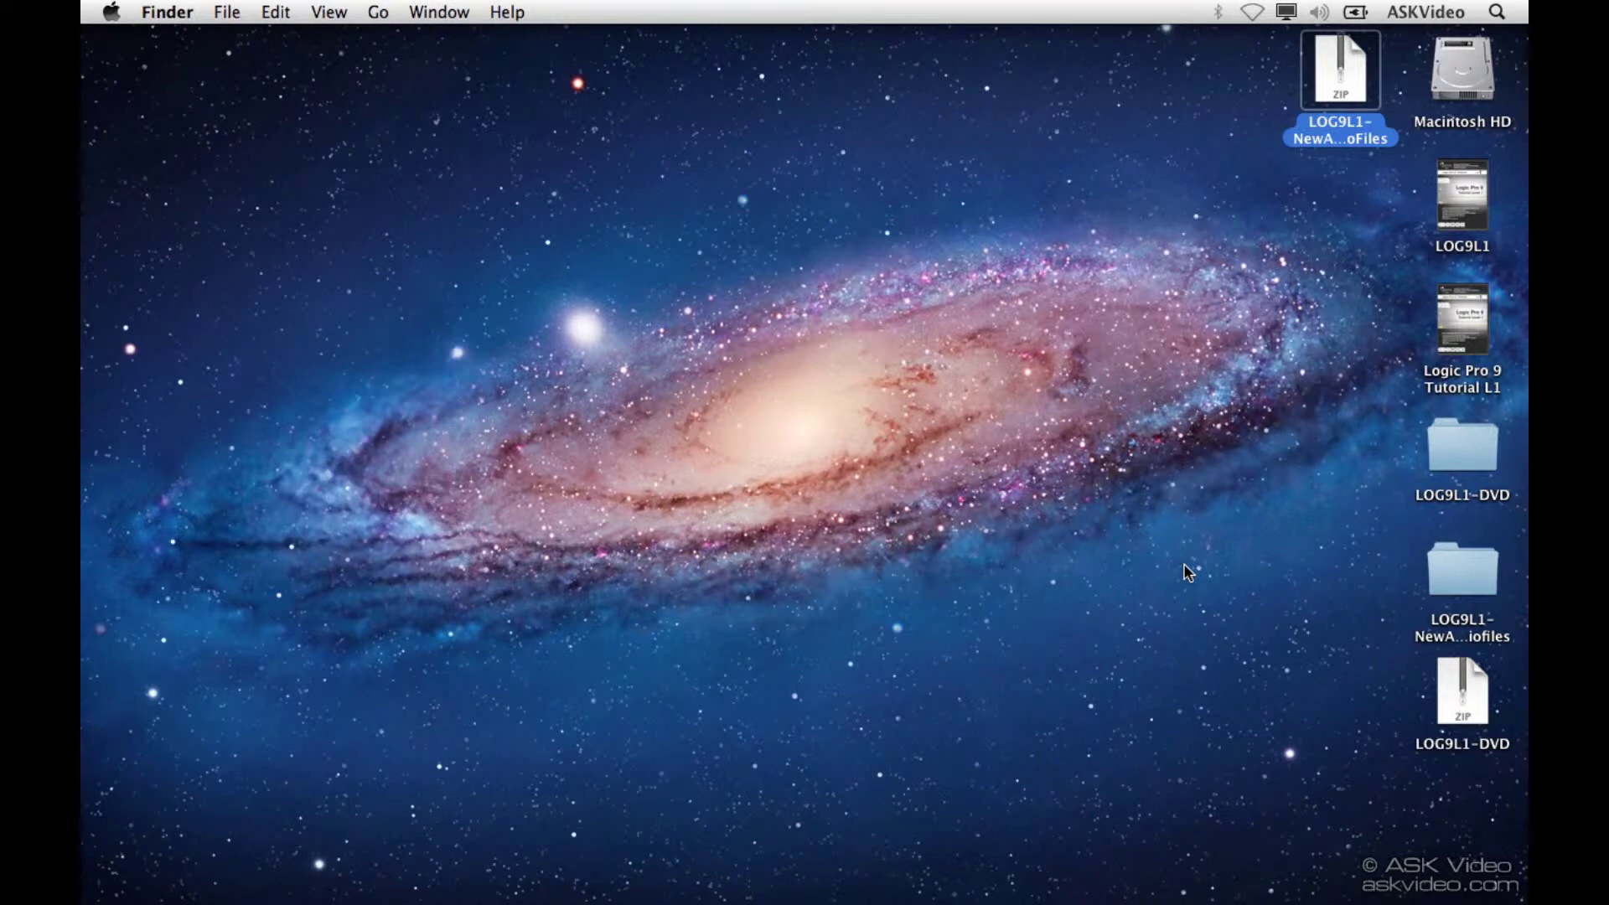
double_click(1462, 570)
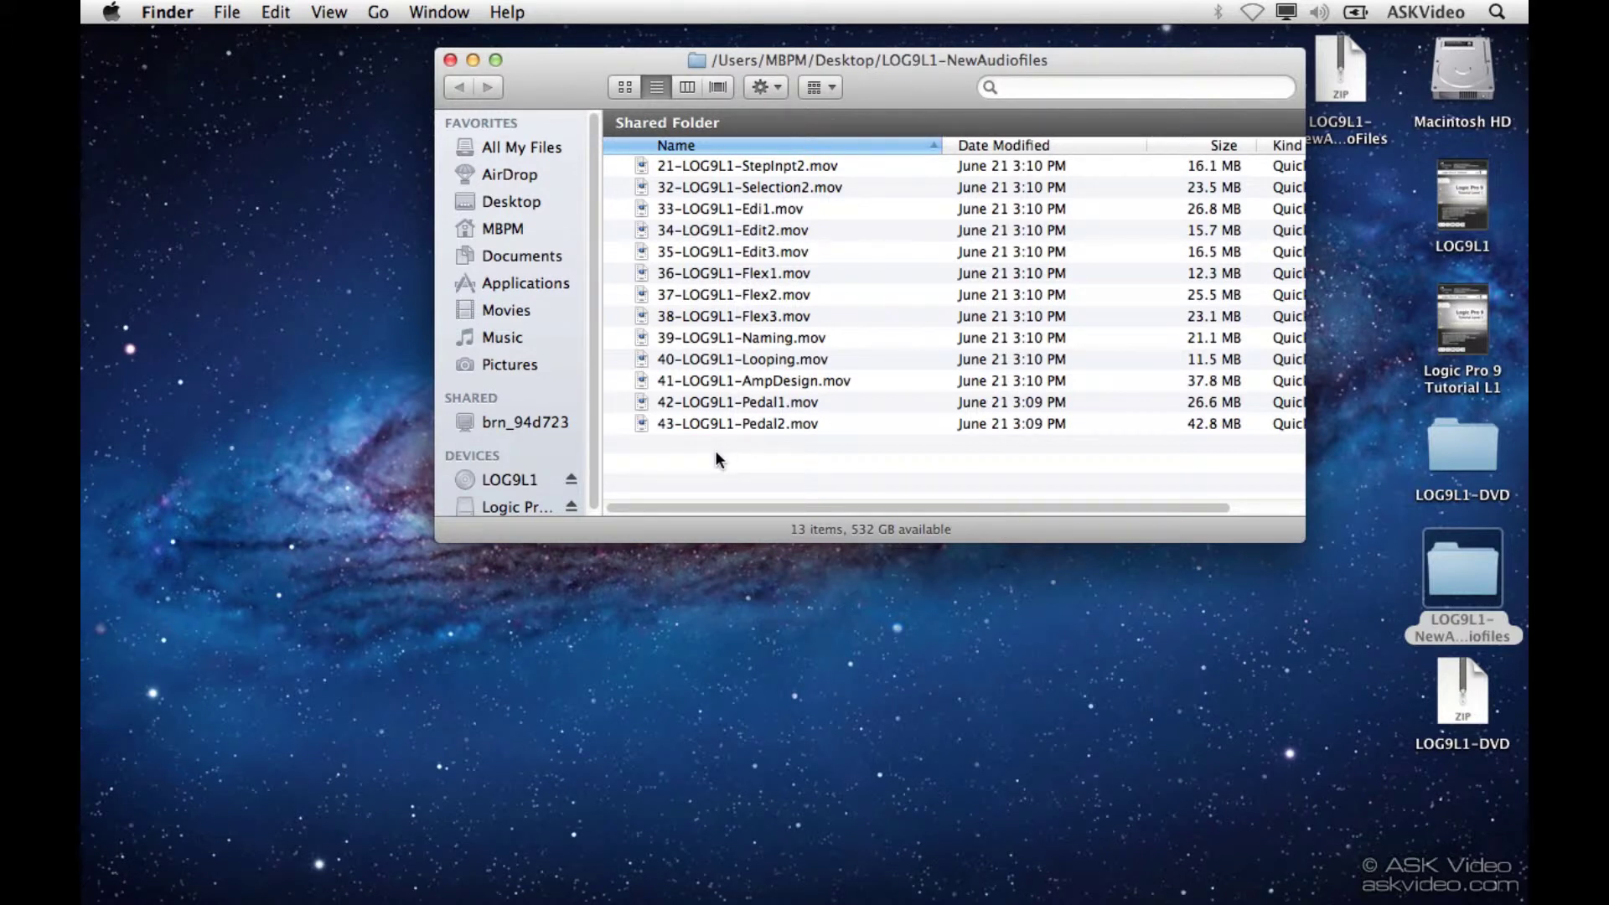
Trash the NewAudioFiles and LOG9L1-DVD zips, the LOG9L1-DVD folder and Logic Pro 9 Tutorial L1
click(450, 60)
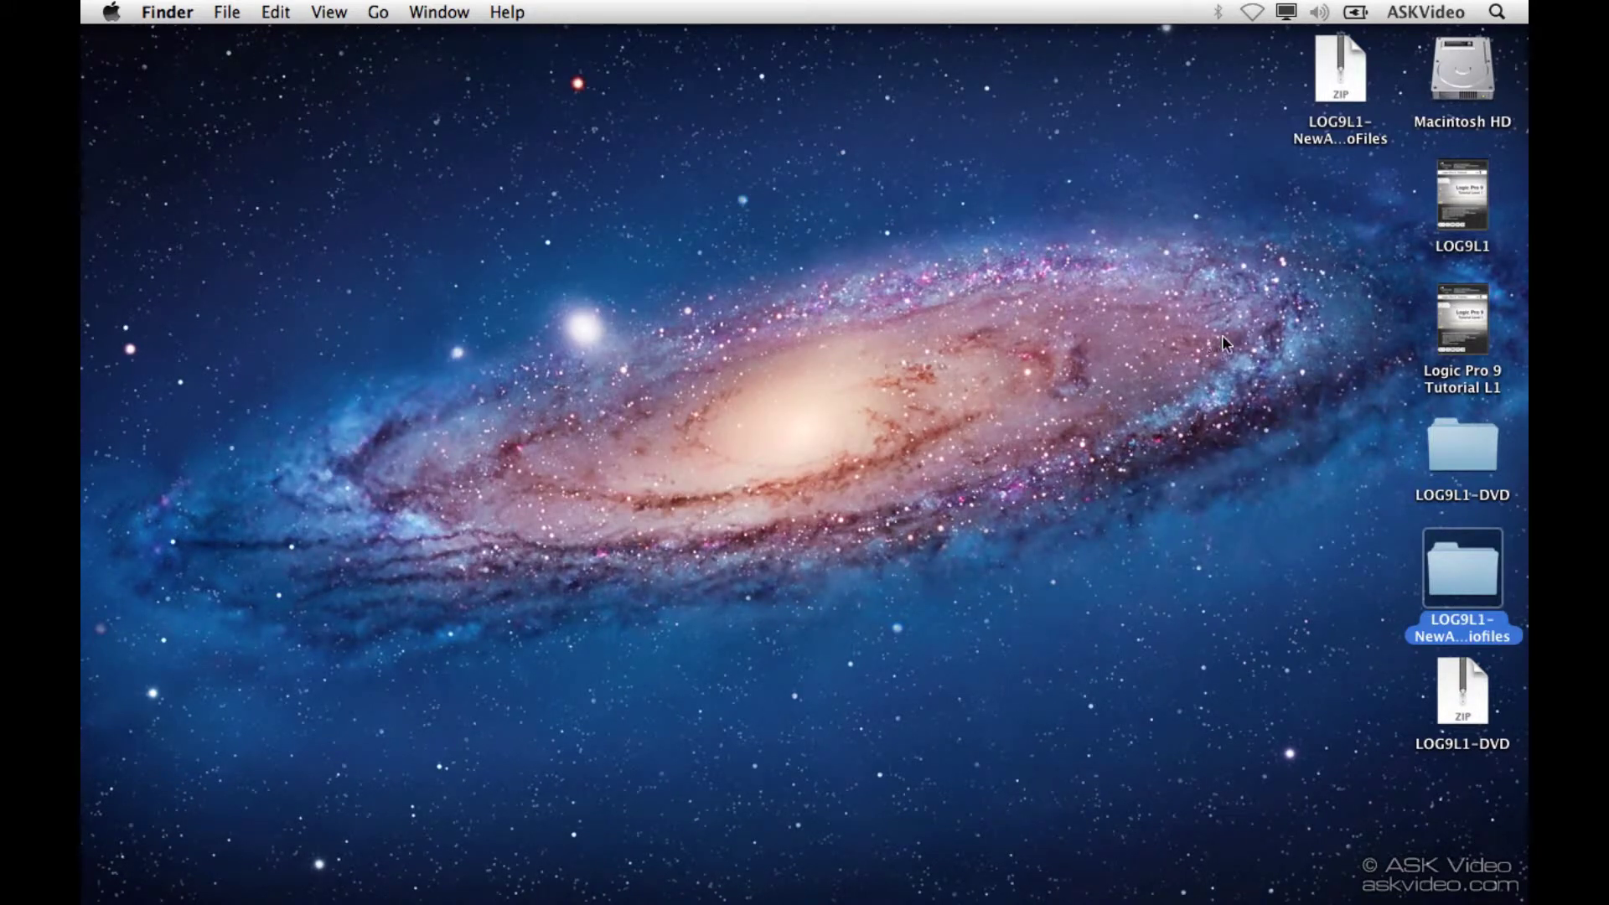
click(1250, 318)
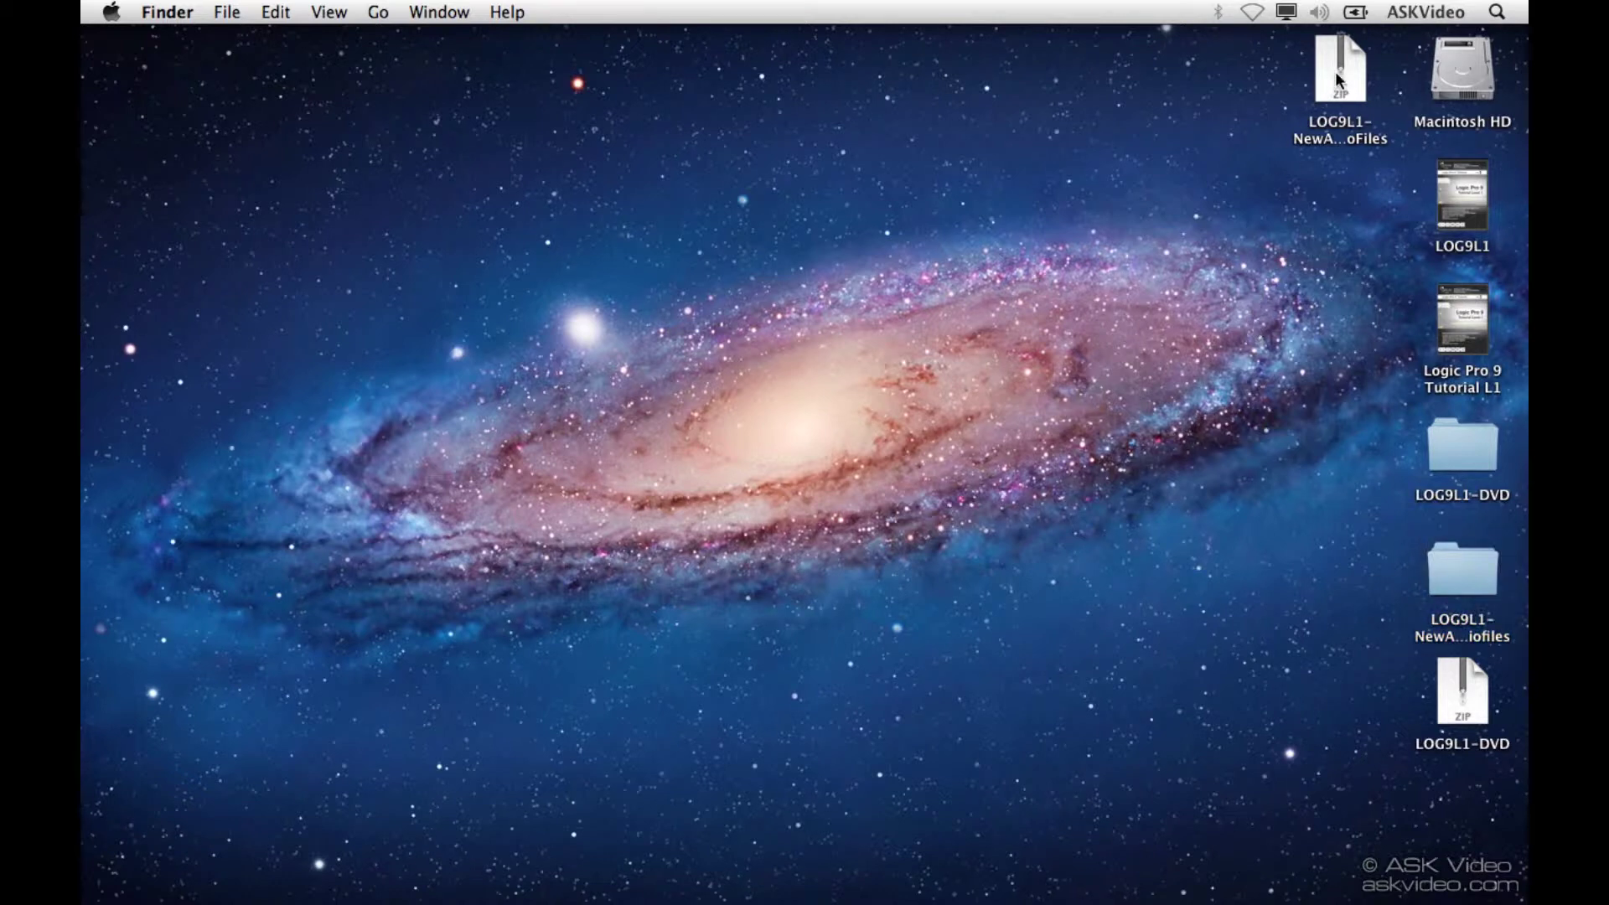
click(1338, 80)
key(super+BackSpace)
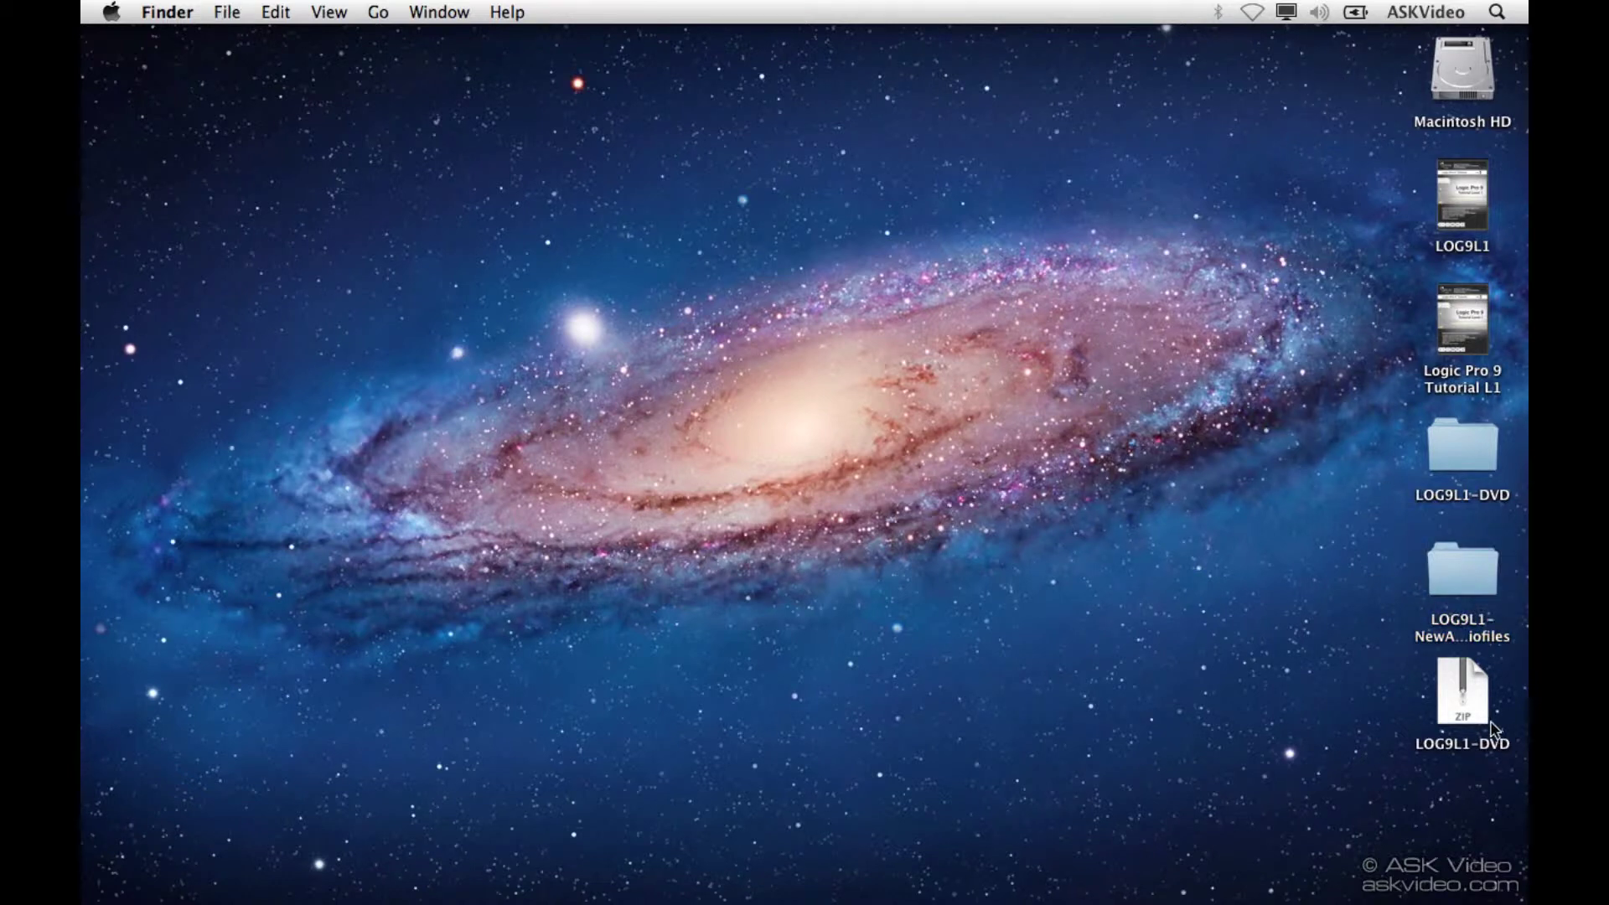
click(1462, 691)
key(super+BackSpace)
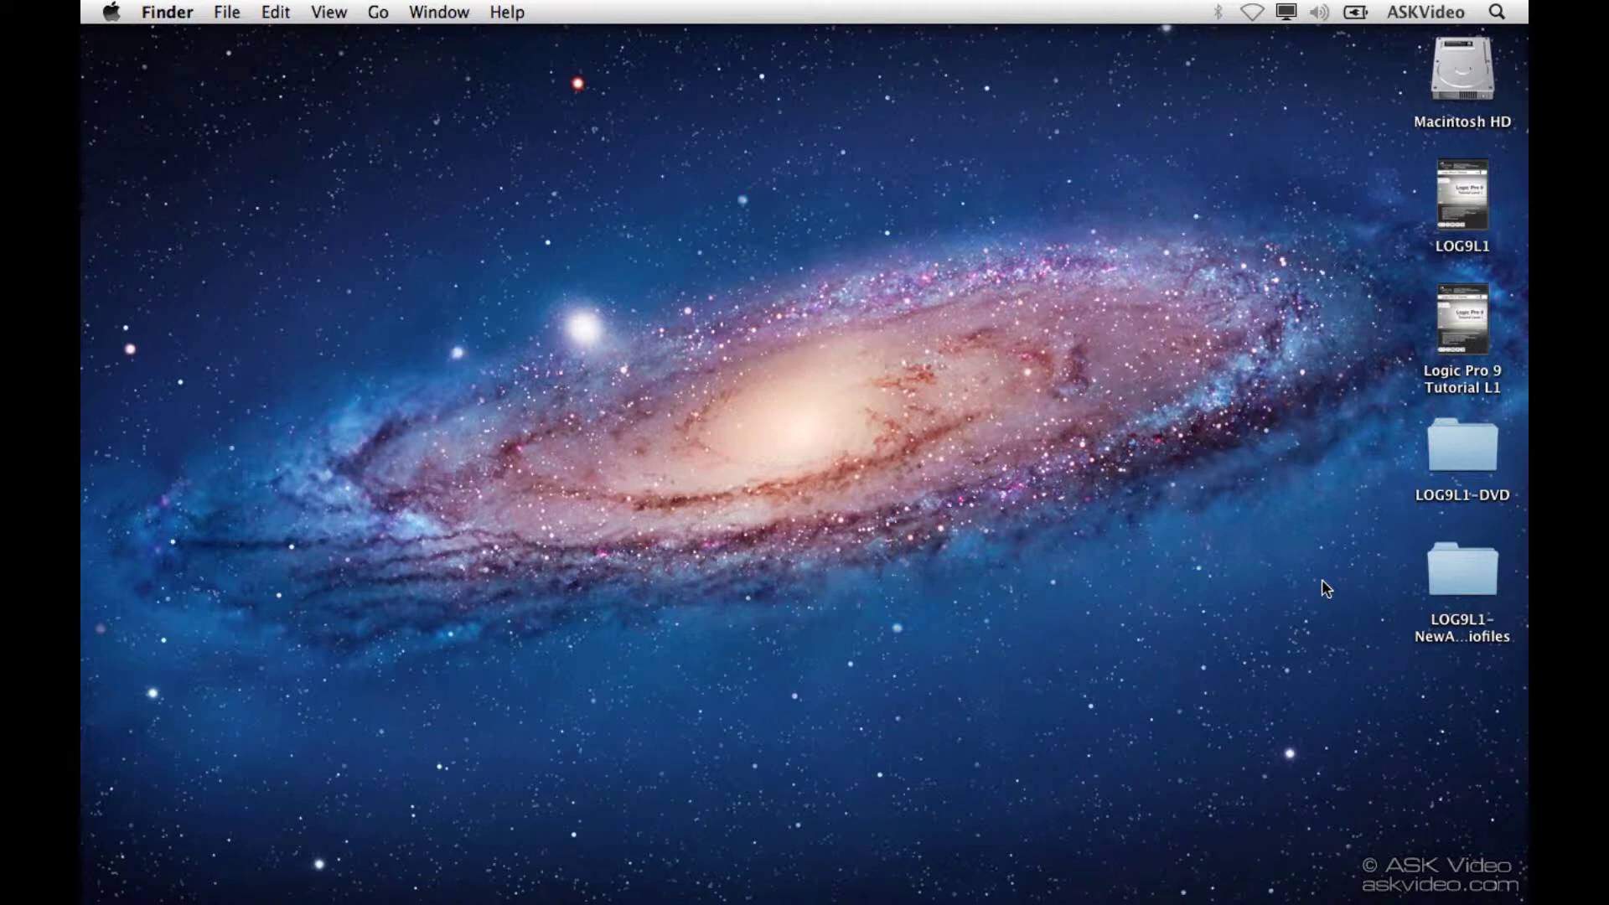
click(1458, 453)
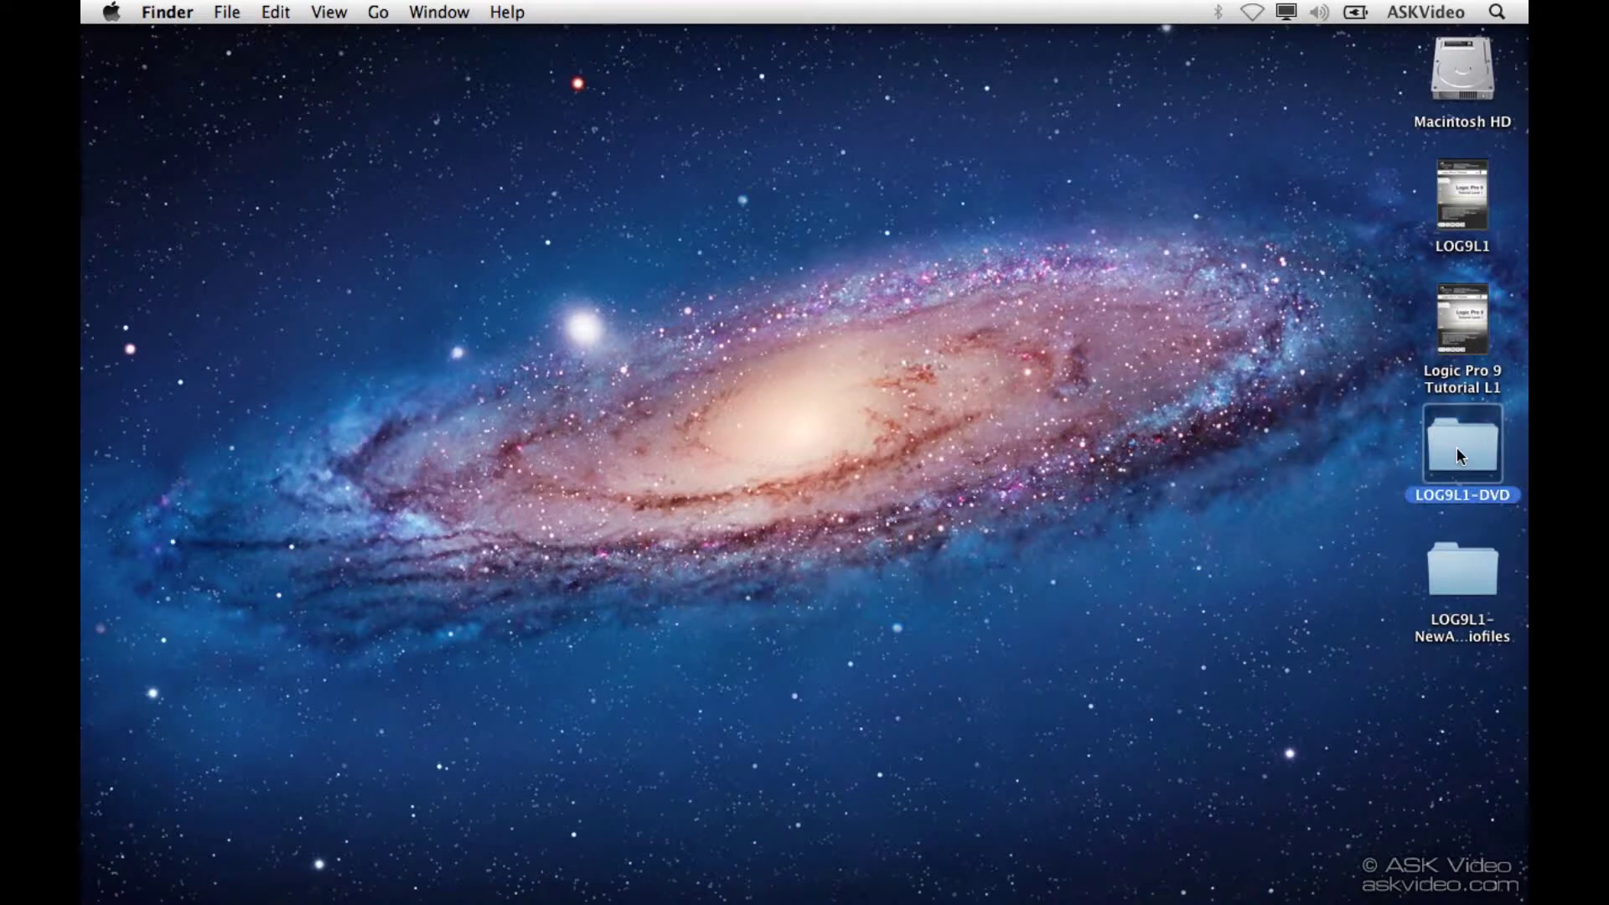
key(super+BackSpace)
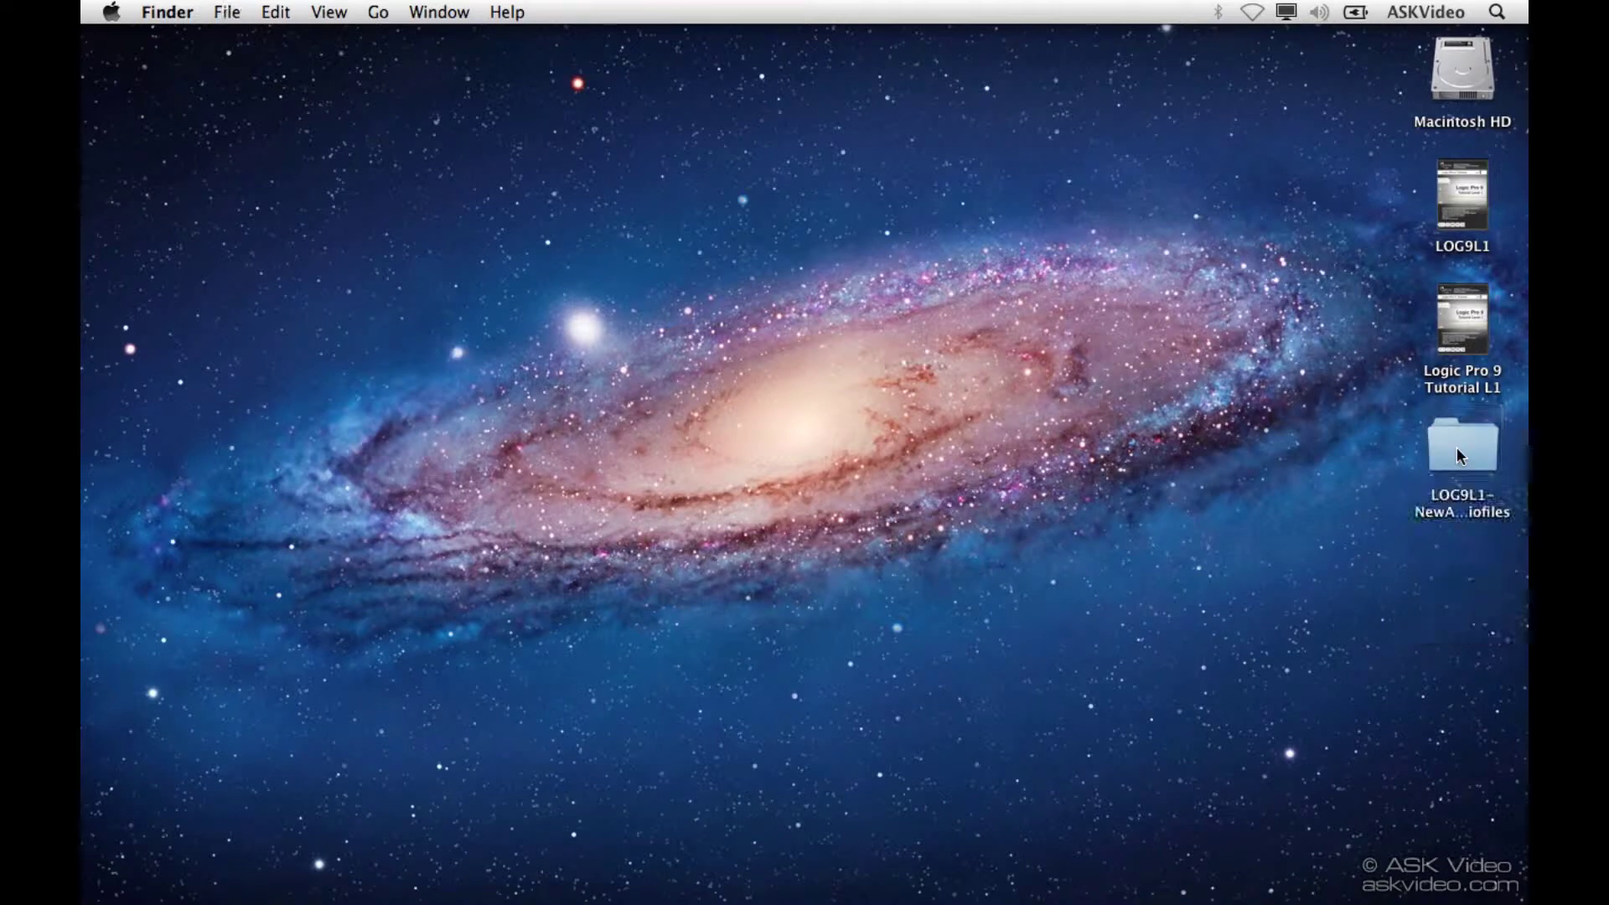
click(1458, 336)
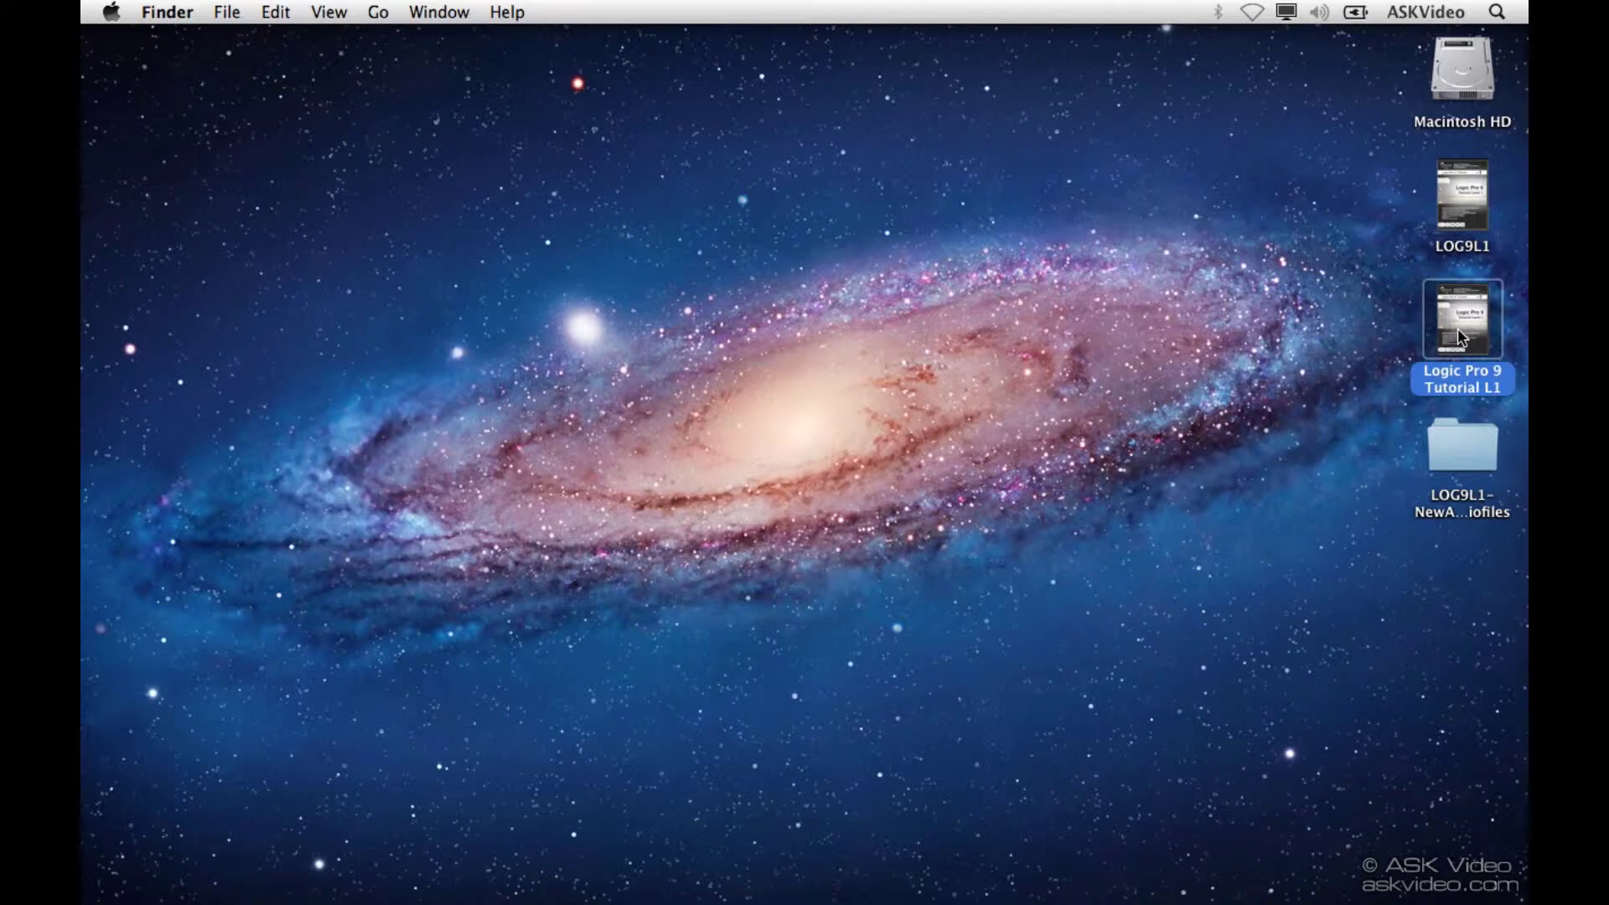
key(super+BackSpace)
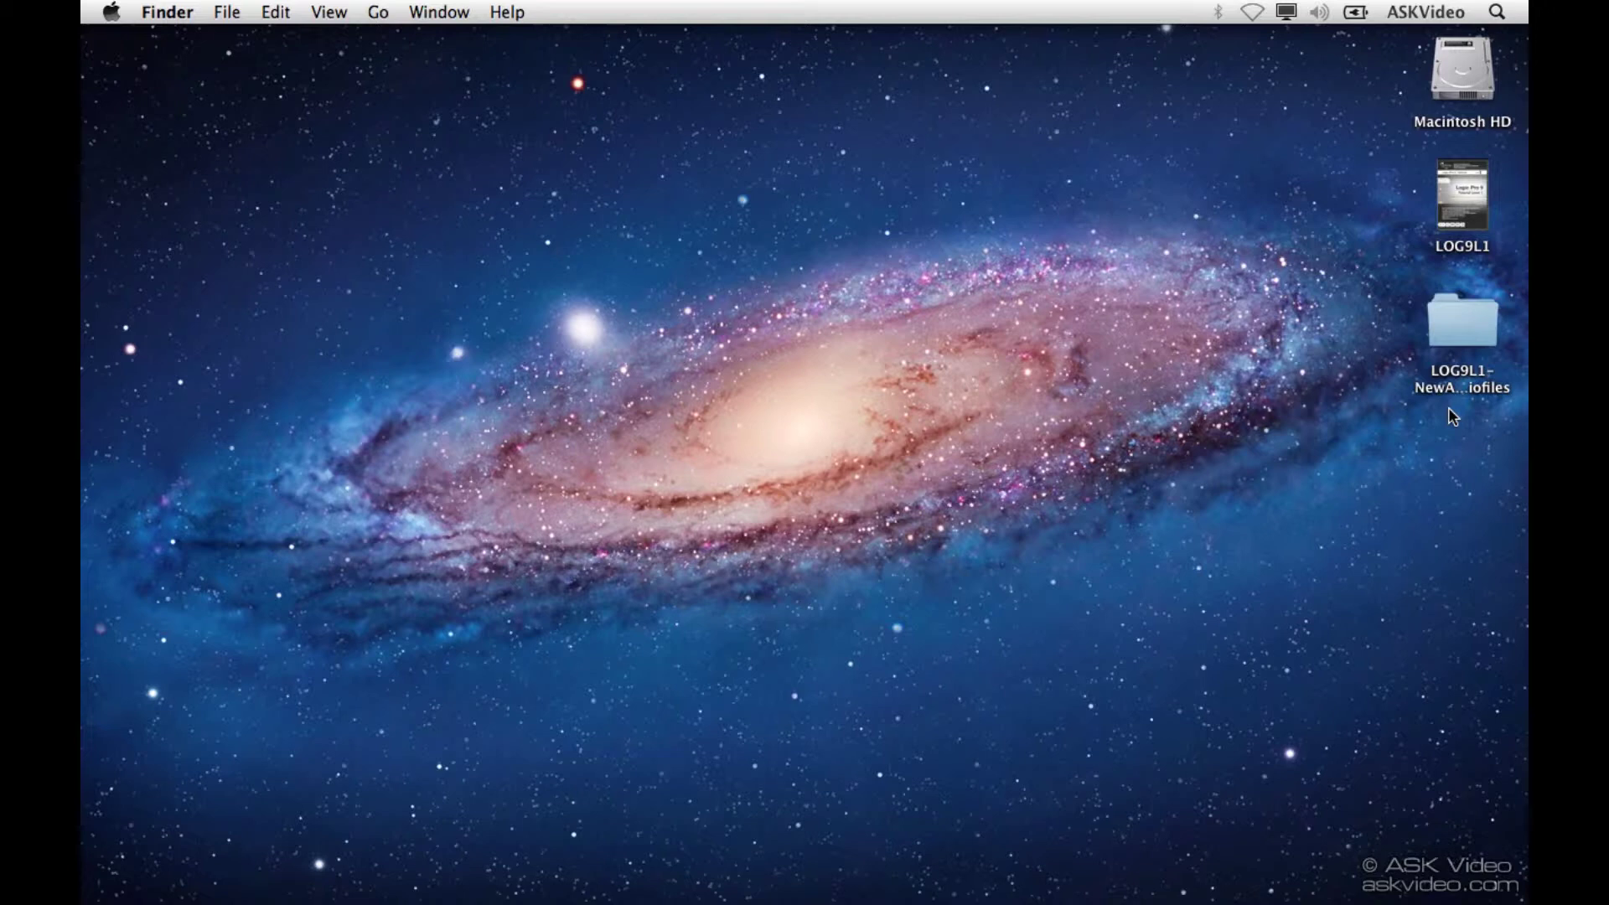
Open the LOG9L1 disc and create a new desktop folder named Videos
double_click(1458, 193)
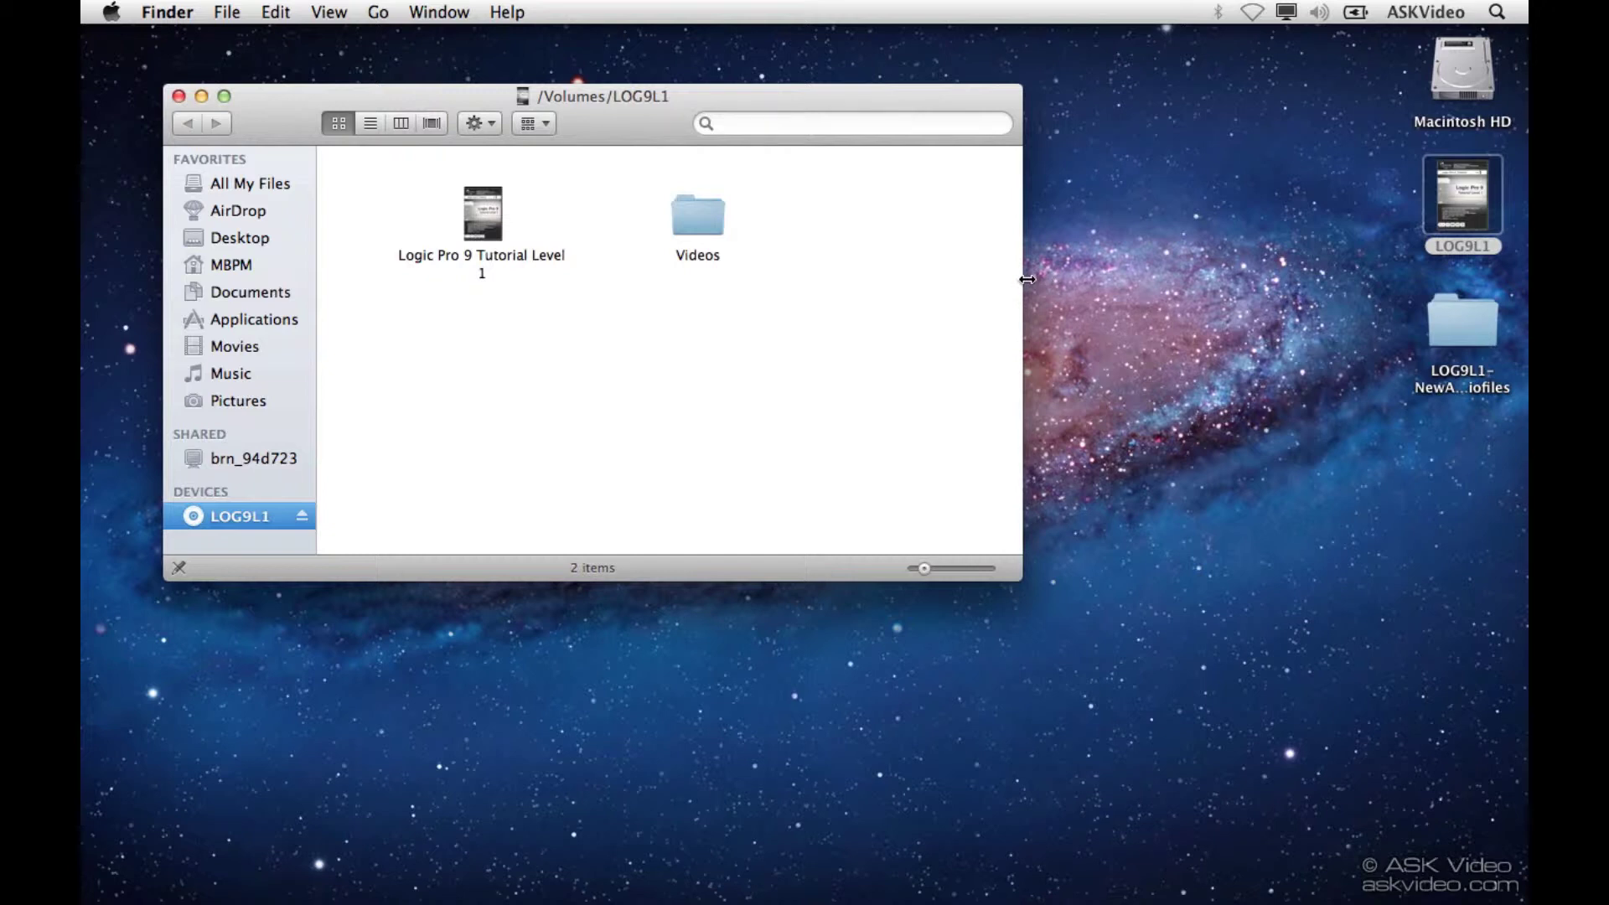
right_click(1383, 494)
click(1357, 492)
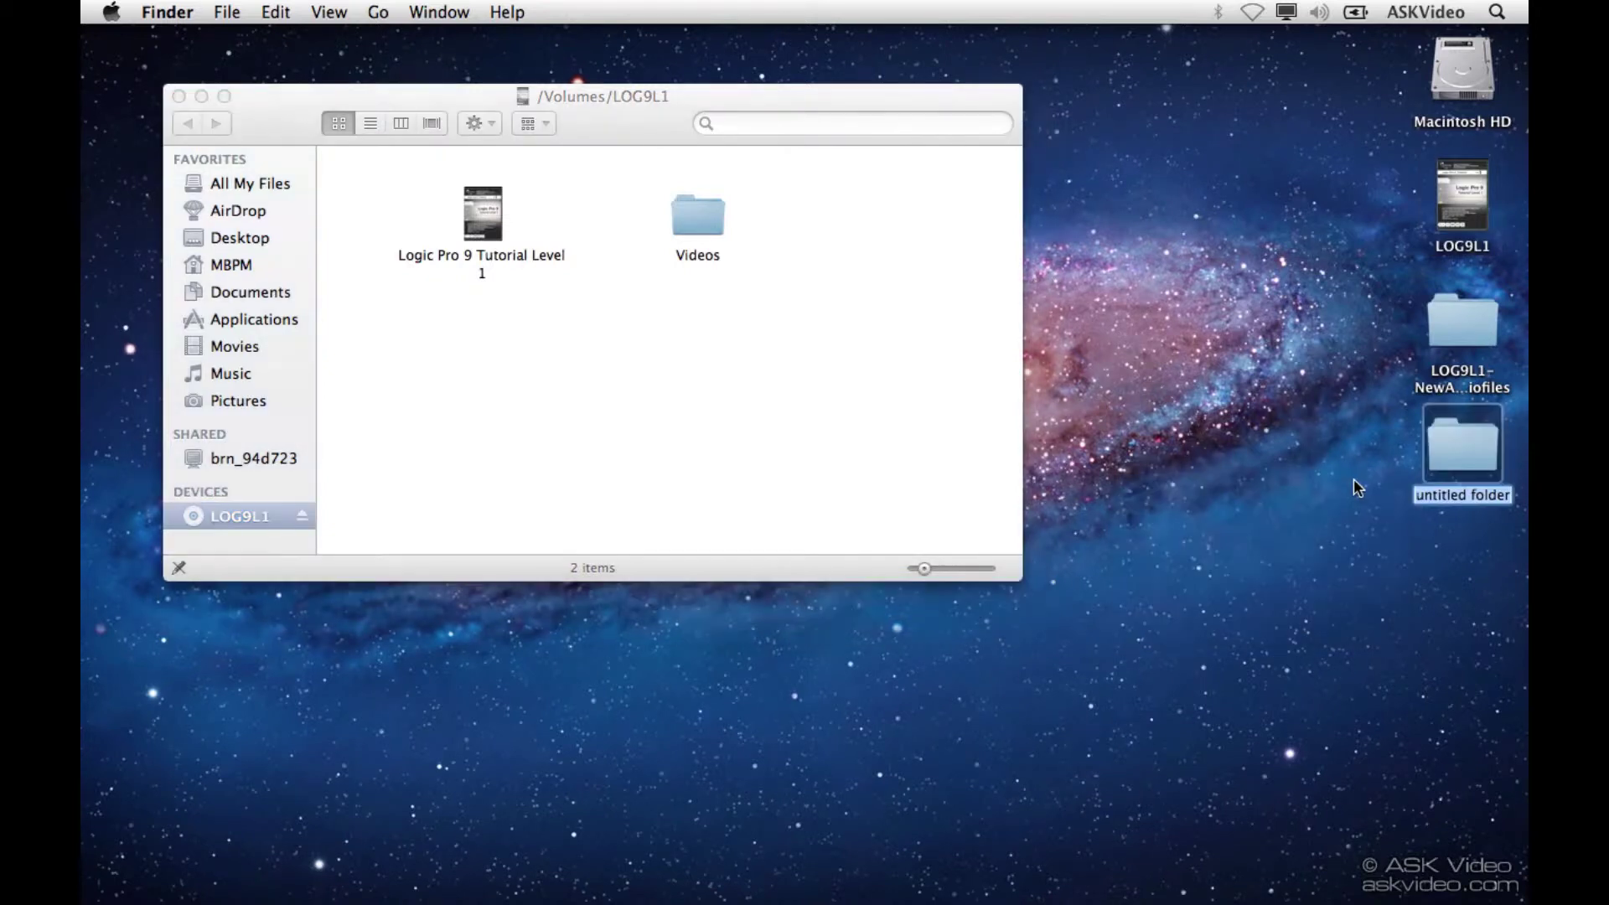
text(Videos)
key(Return)
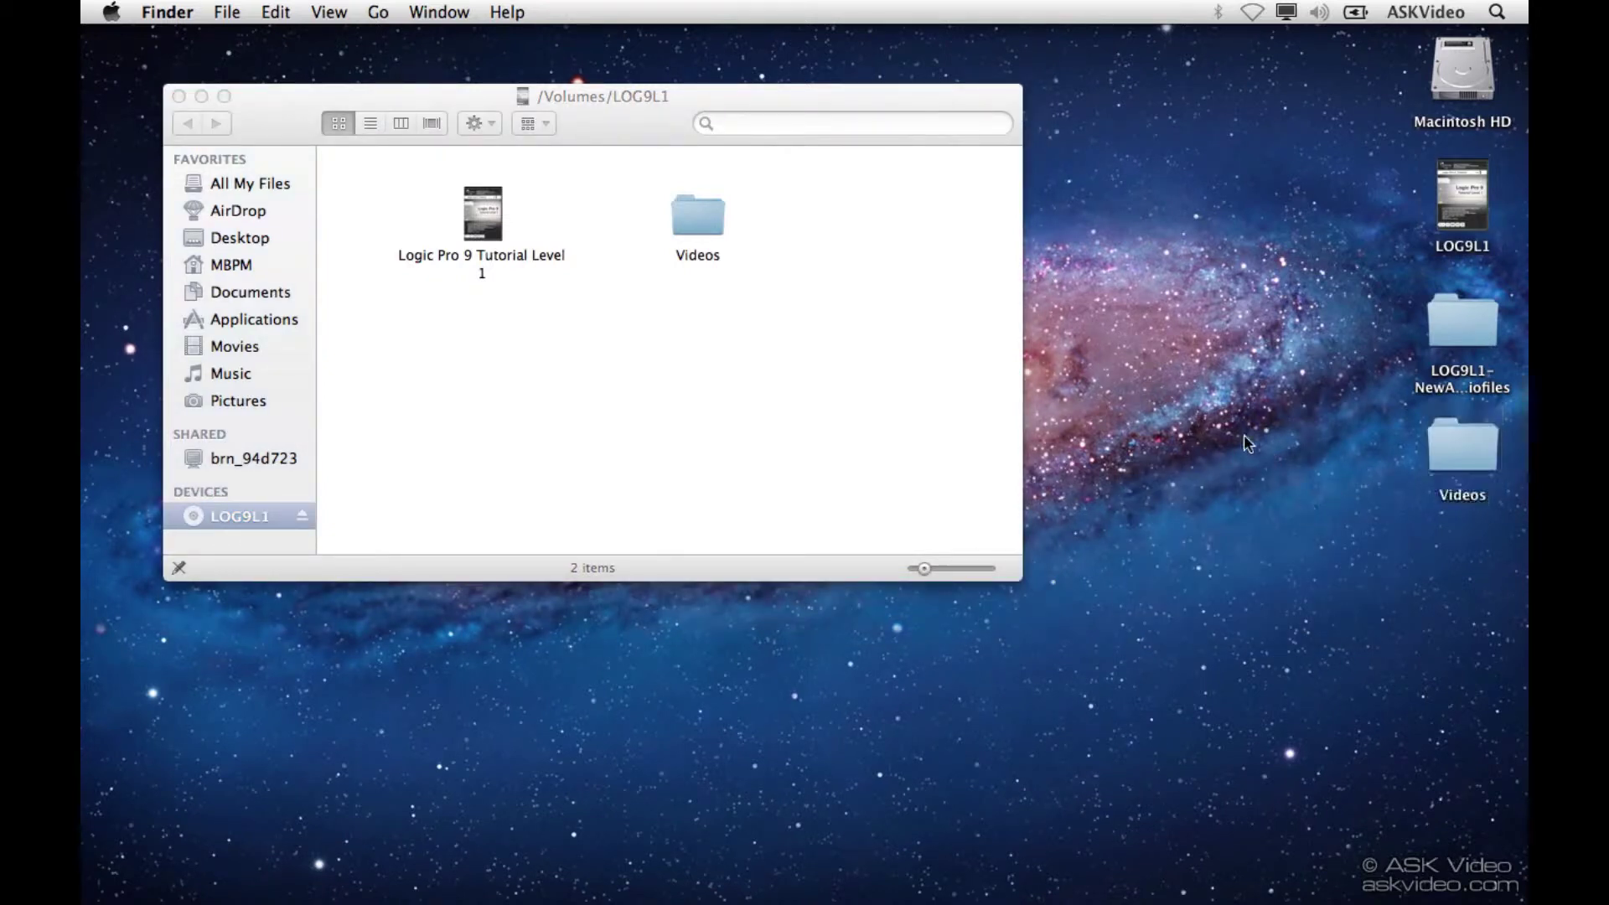
Copy movies 01-LOG9L1-GetStart through 20-LOG9L1-StepInpt1 from the disc's Videos folder into the desktop Videos folder
double_click(696, 211)
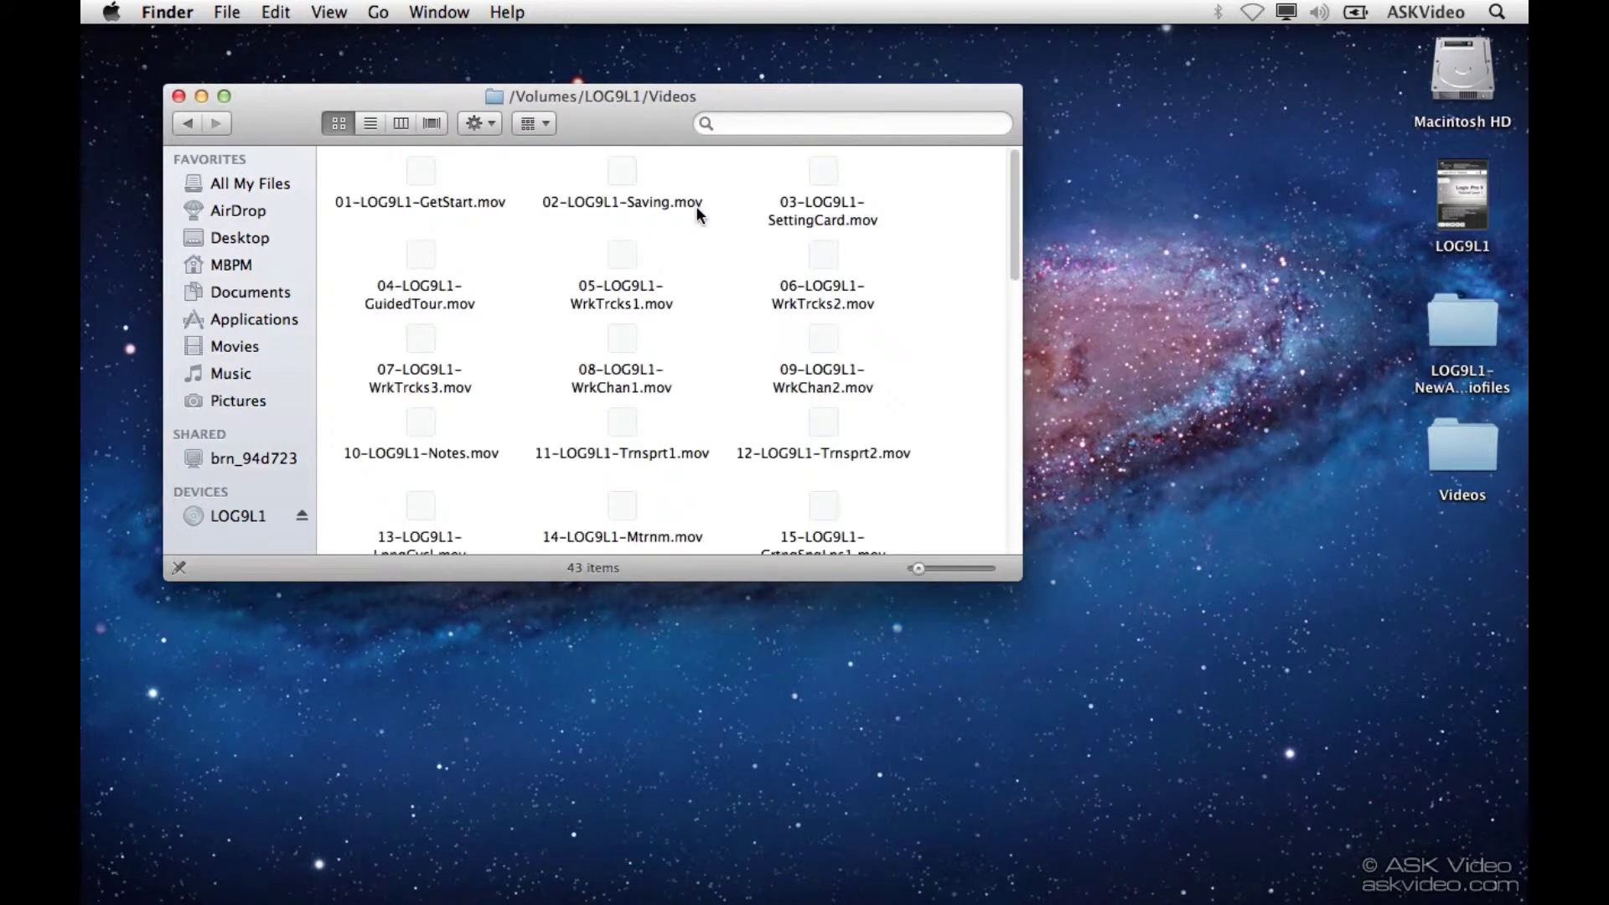
click(372, 128)
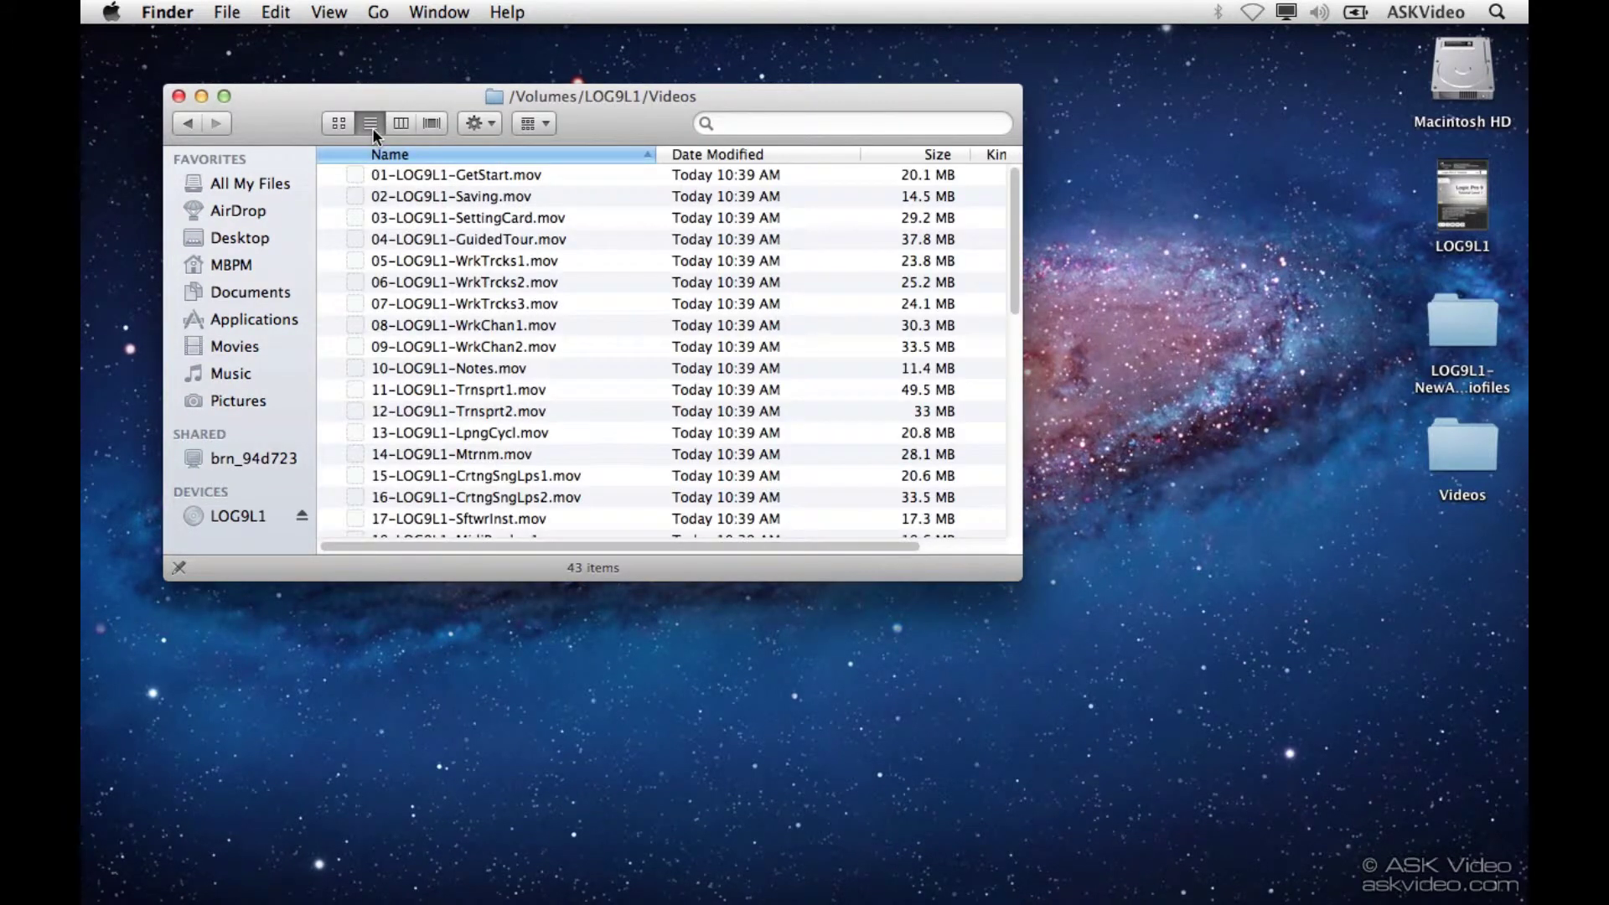
click(499, 174)
scroll(568, 370, down, 4)
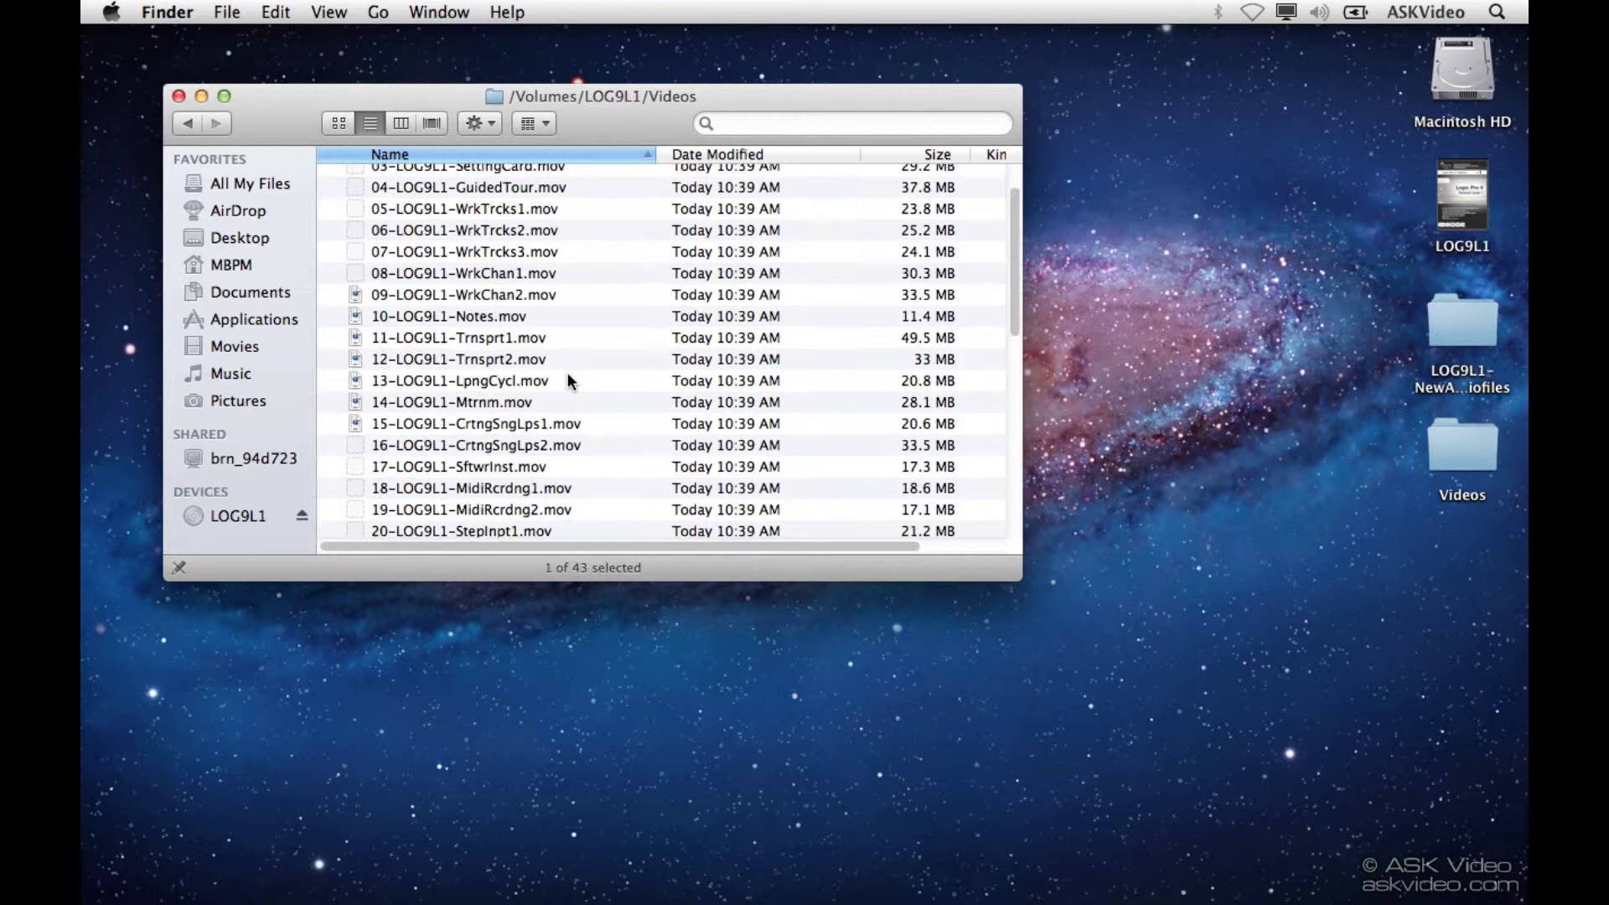
shift+click(503, 453)
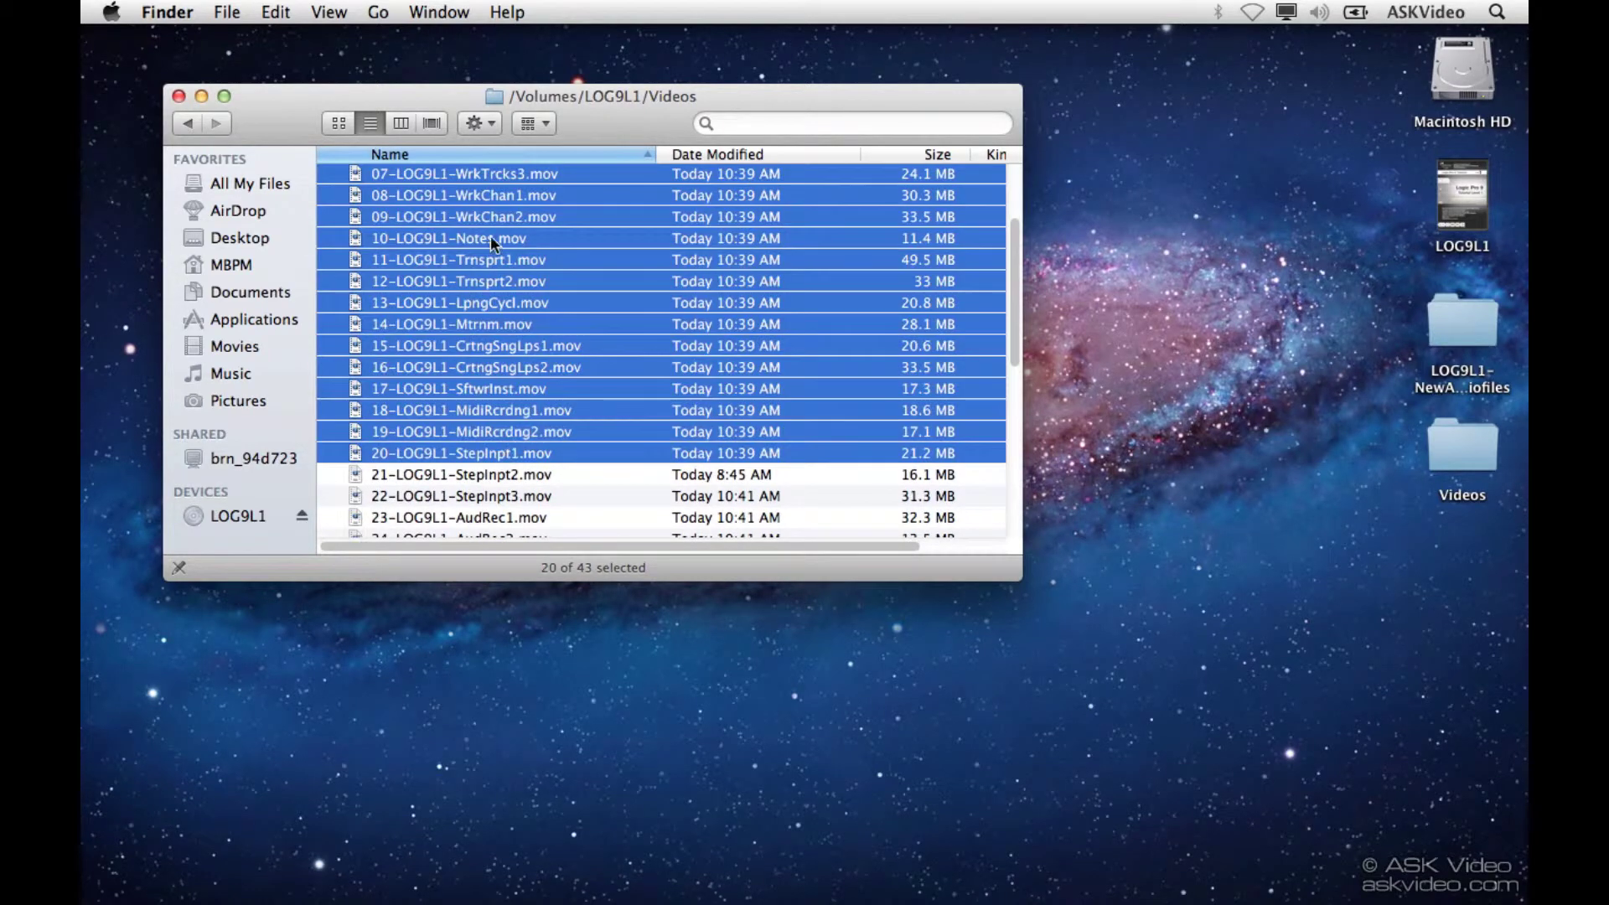
drag(490, 234, 1451, 442)
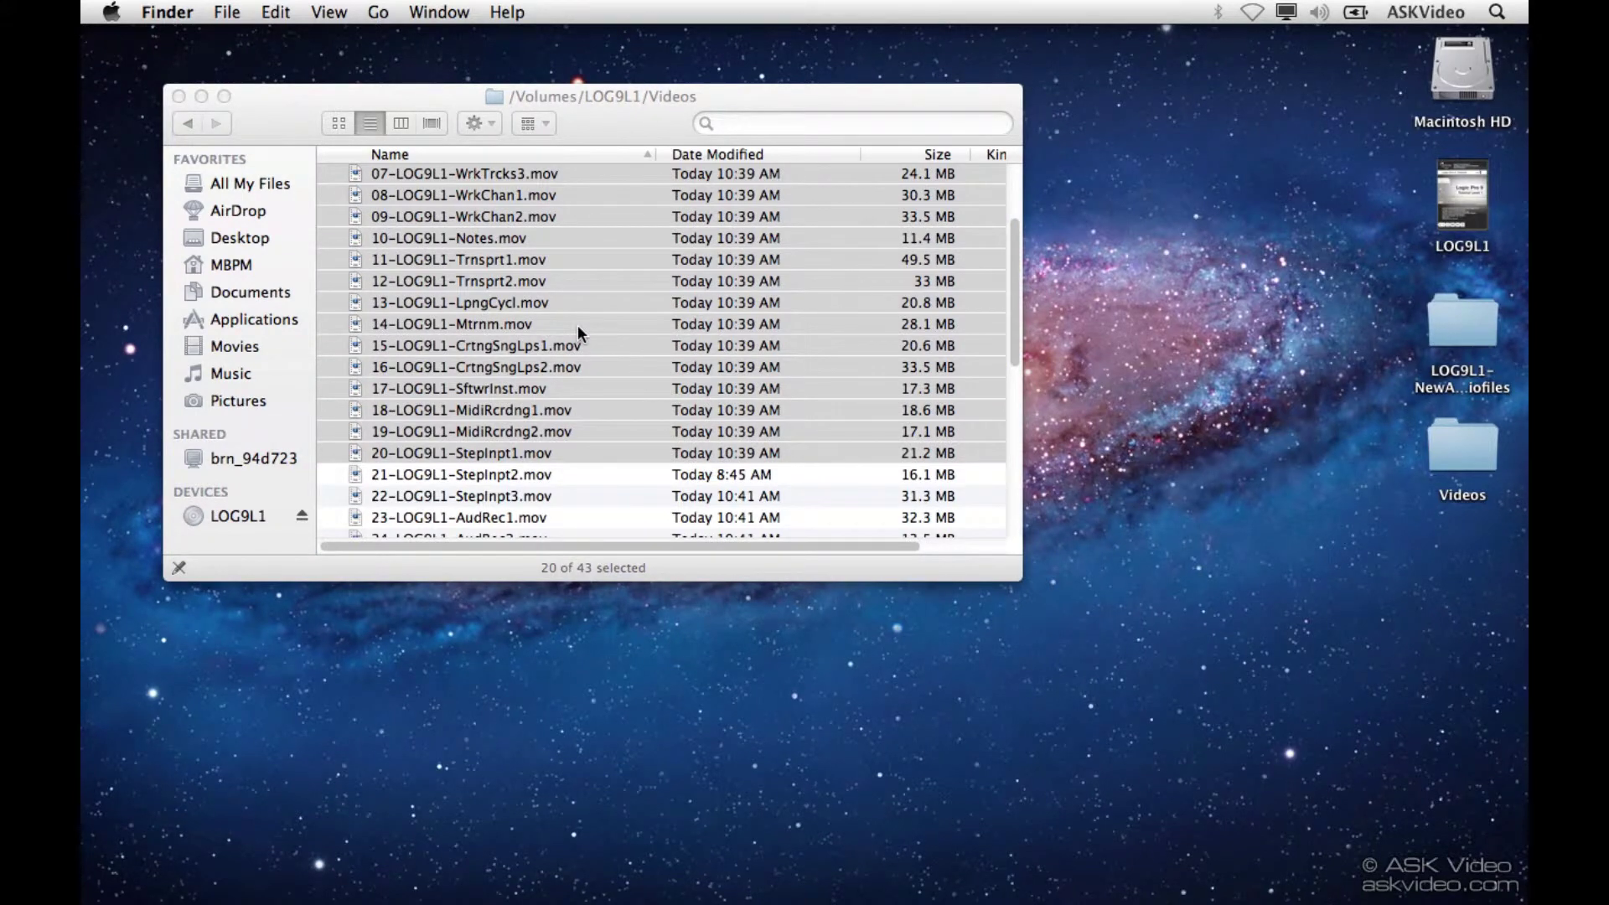
Select movies 22-LOG9L1-StepInpt3 through 31-LOG9L1-Selection1 on the disc
scroll(578, 331, down, 5)
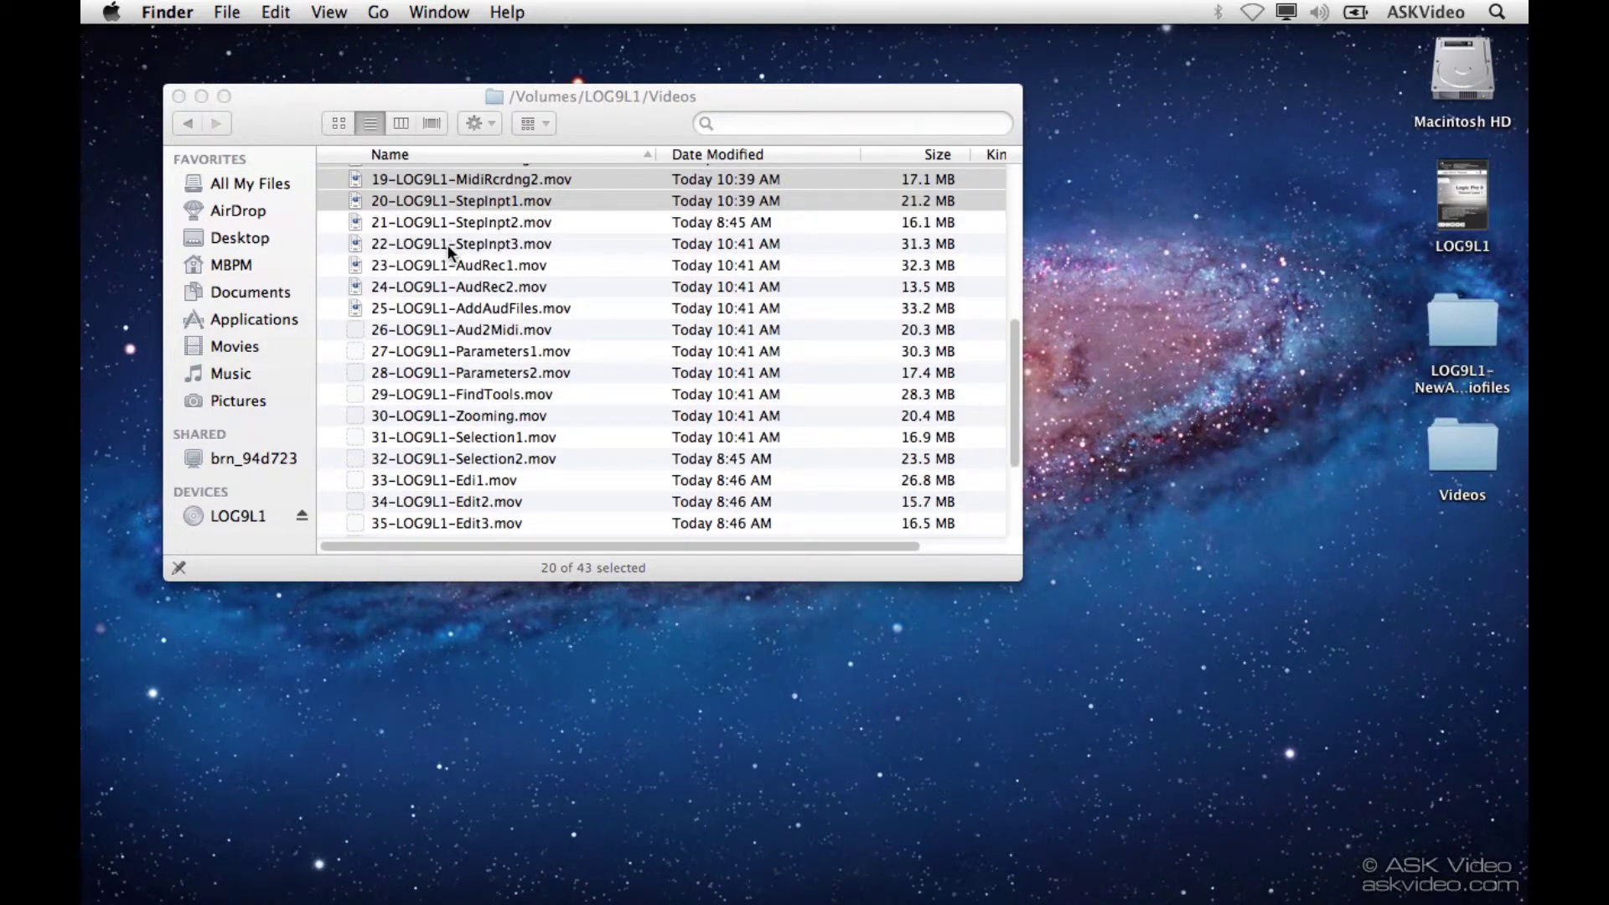
click(453, 244)
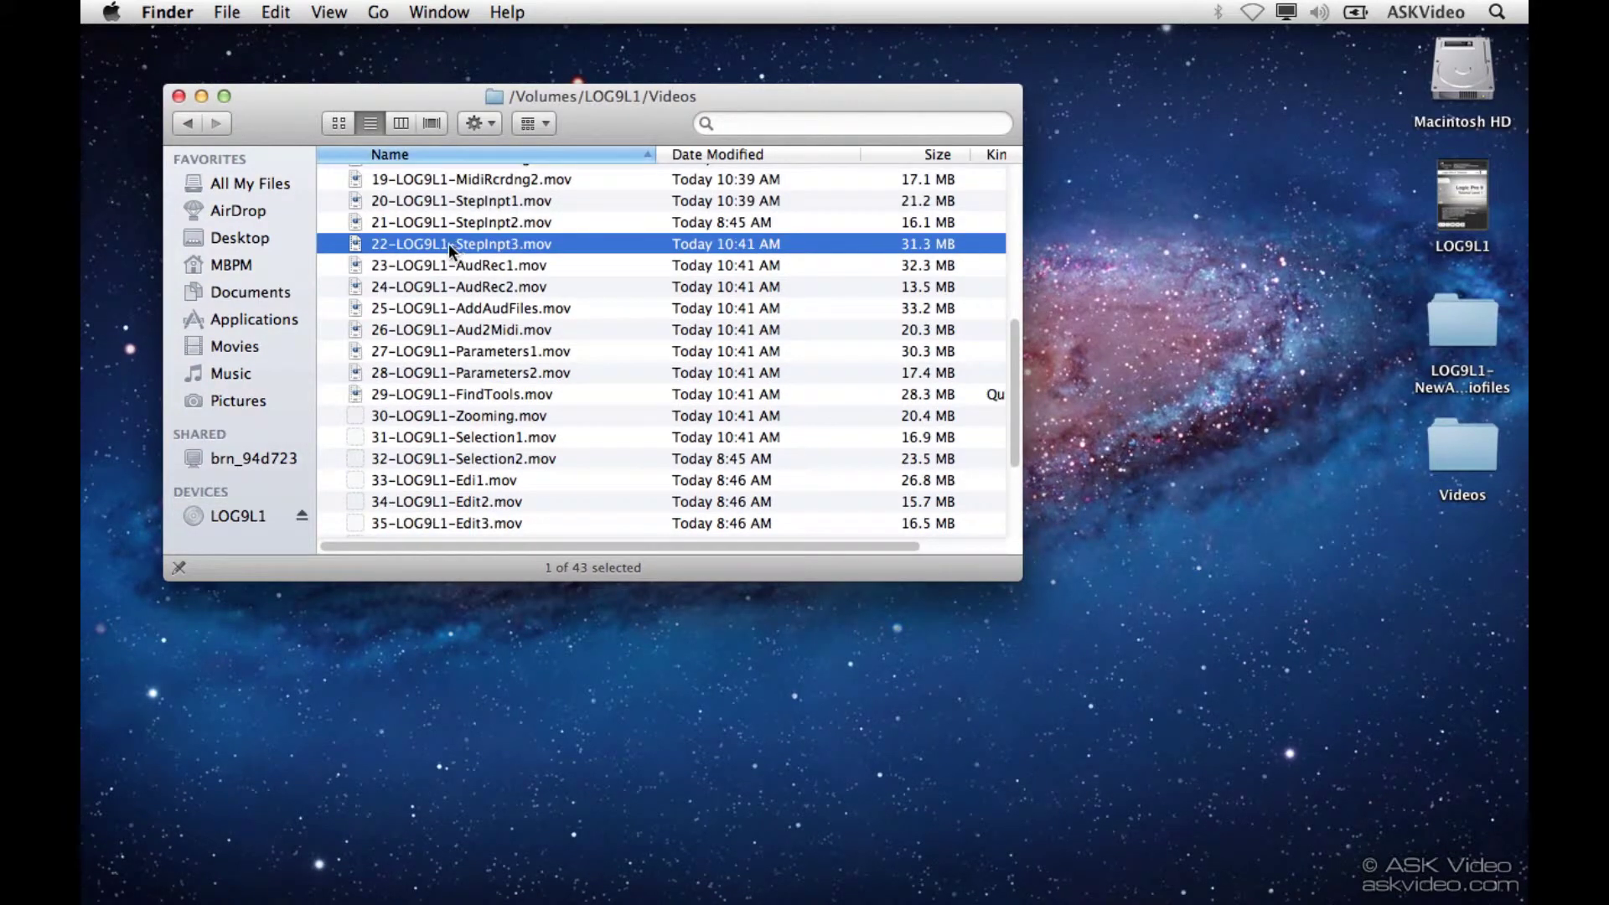
shift+click(459, 436)
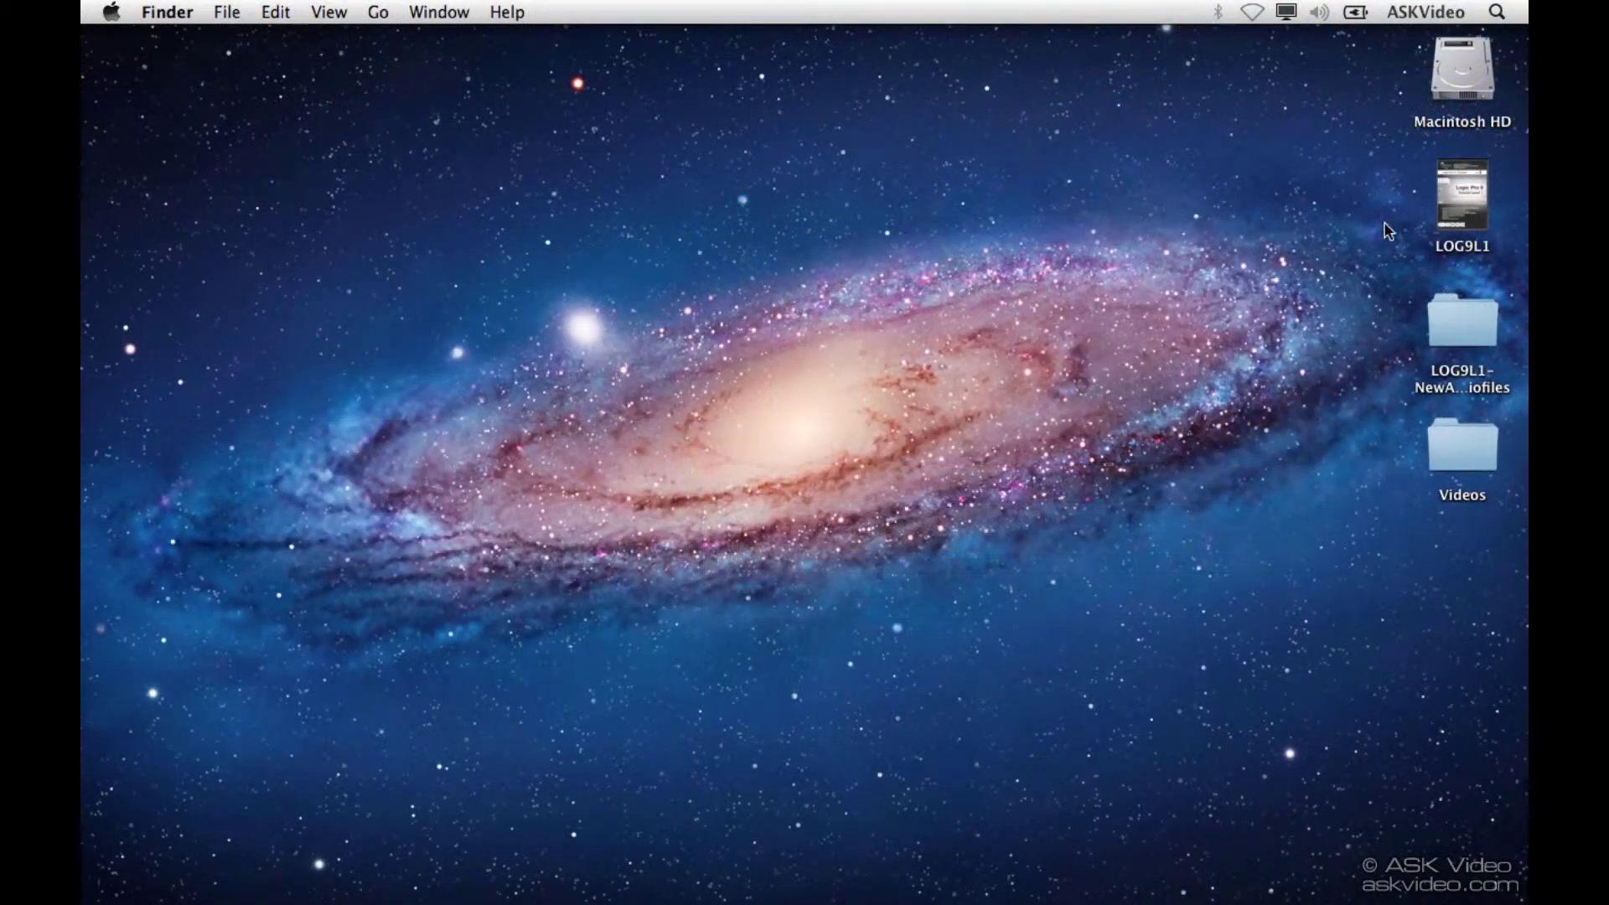
Eject the LOG9L1 disc and open the desktop Videos folder
click(1460, 192)
key(super+e)
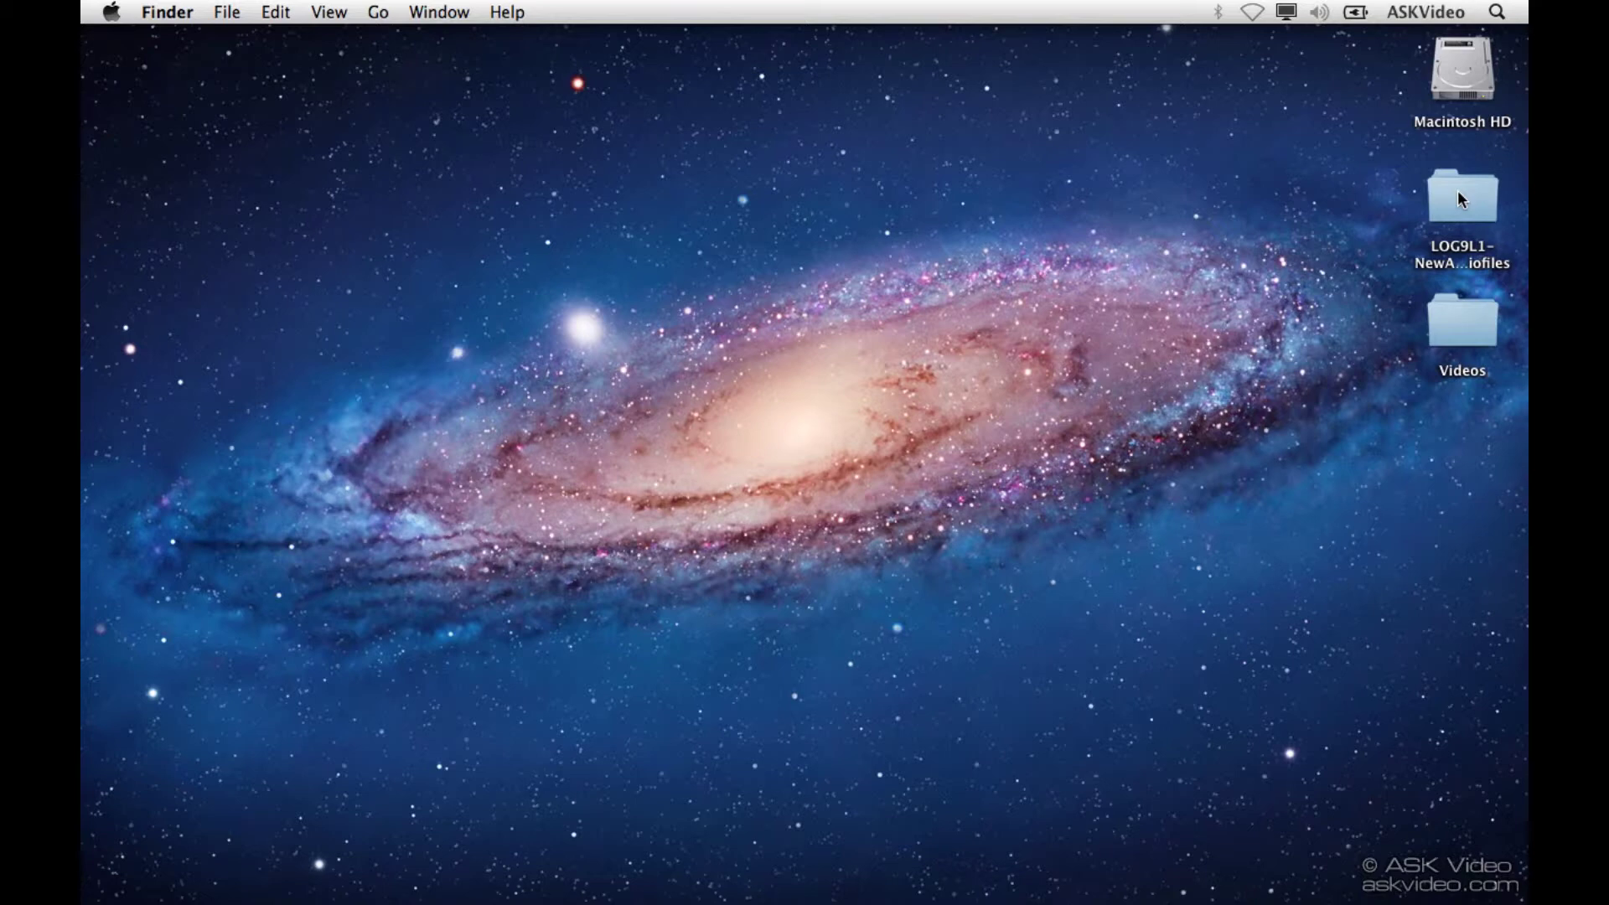
double_click(1481, 323)
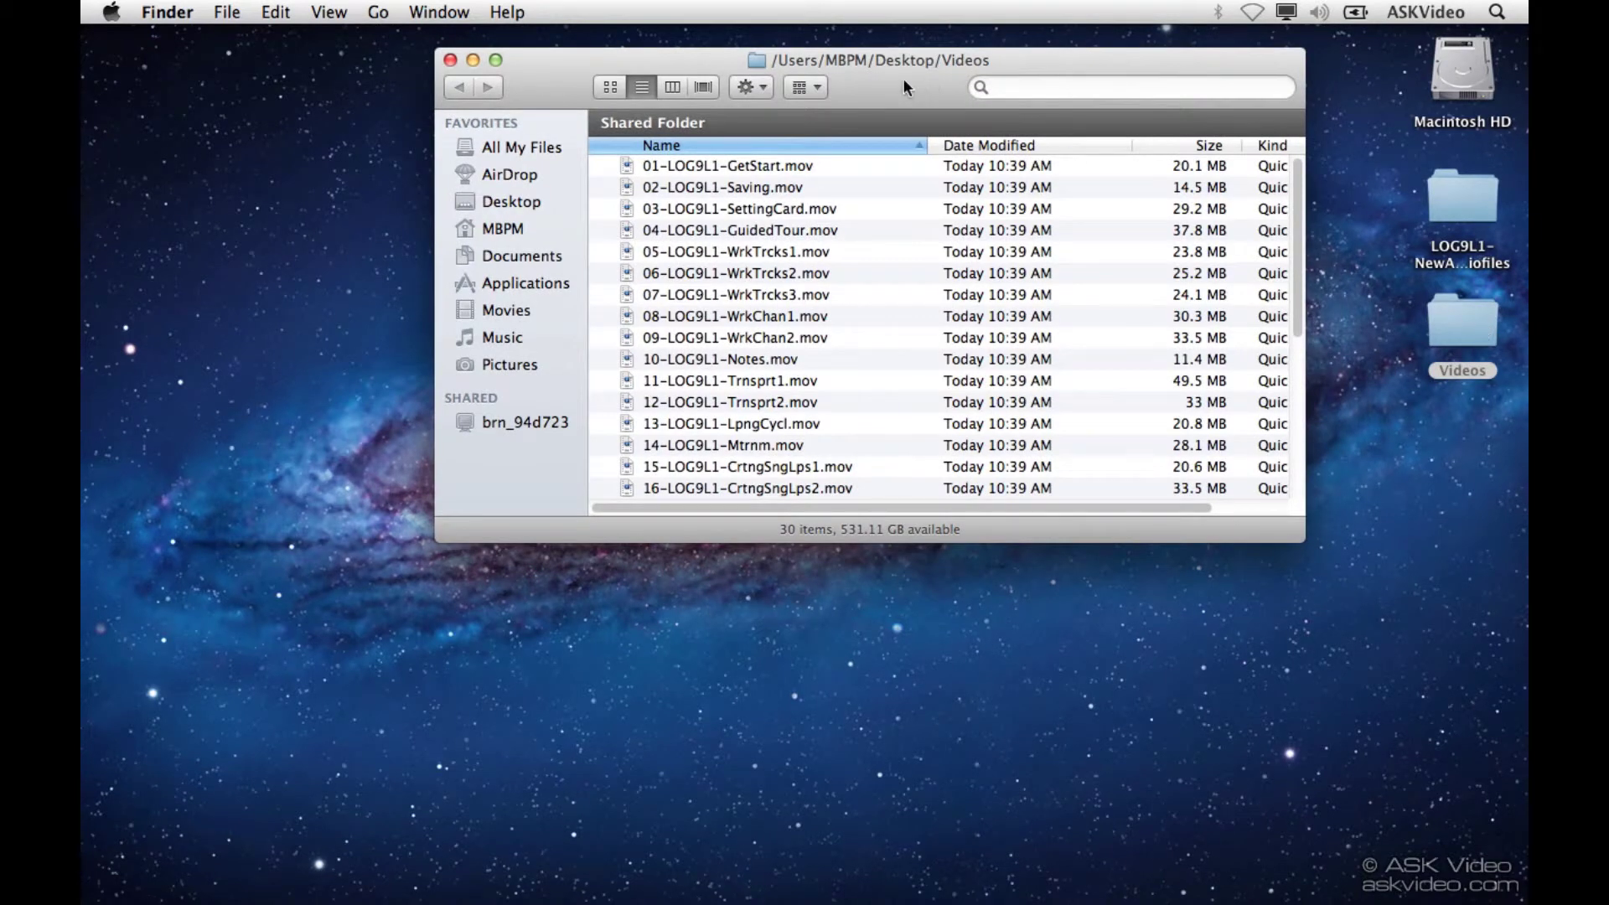
drag(902, 78, 612, 143)
scroll(580, 424, down, 5)
scroll(577, 420, up, 5)
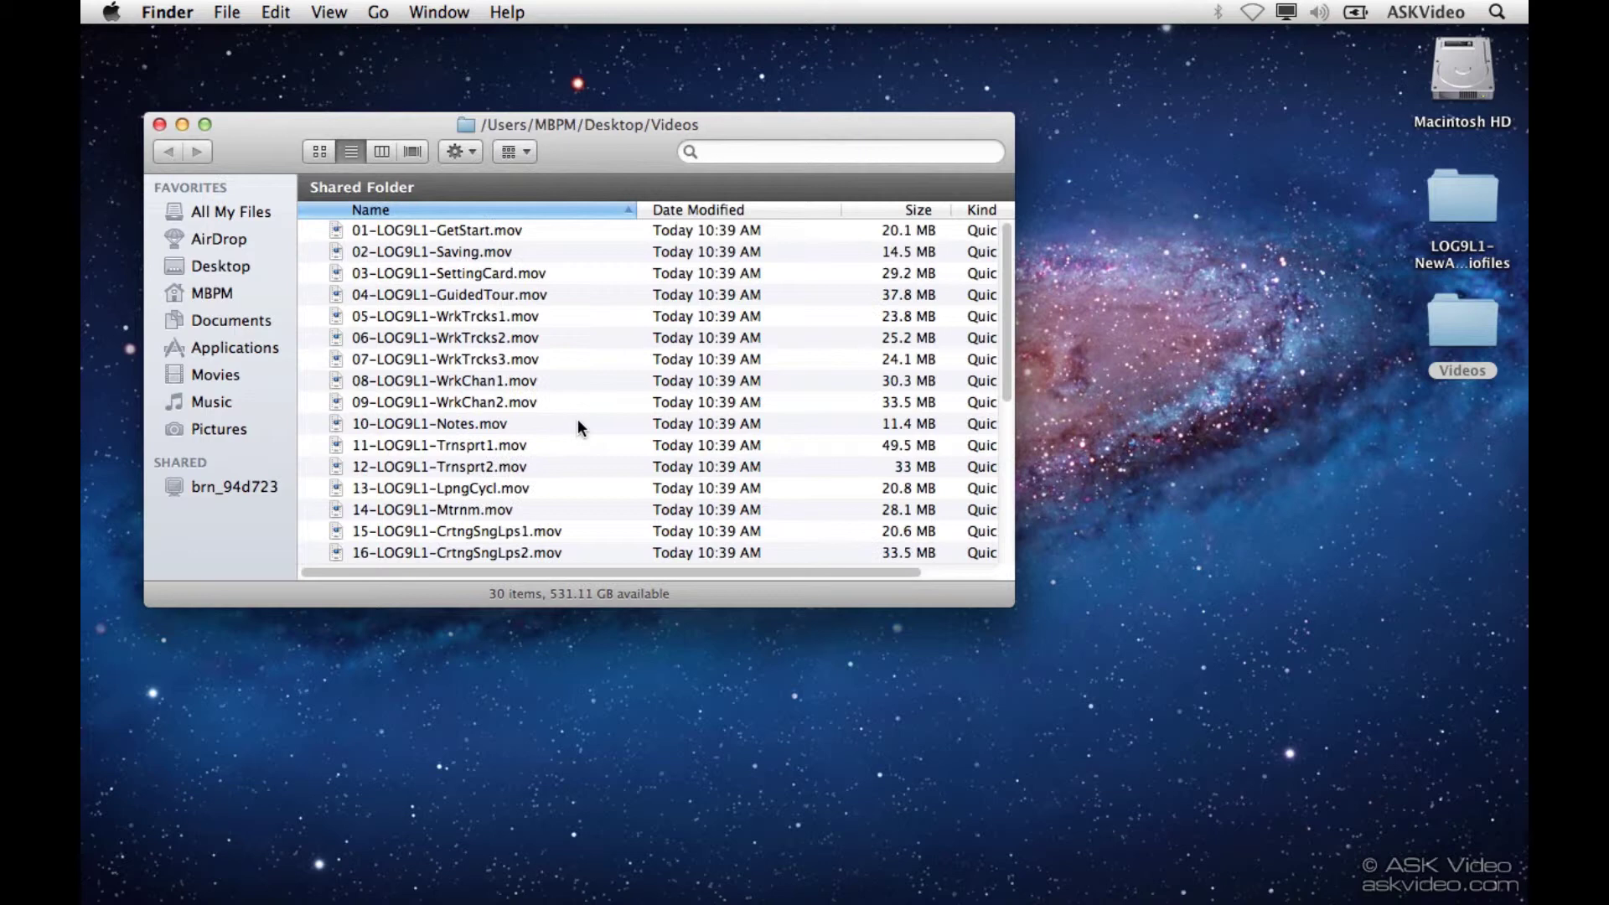
scroll(577, 415, down, 5)
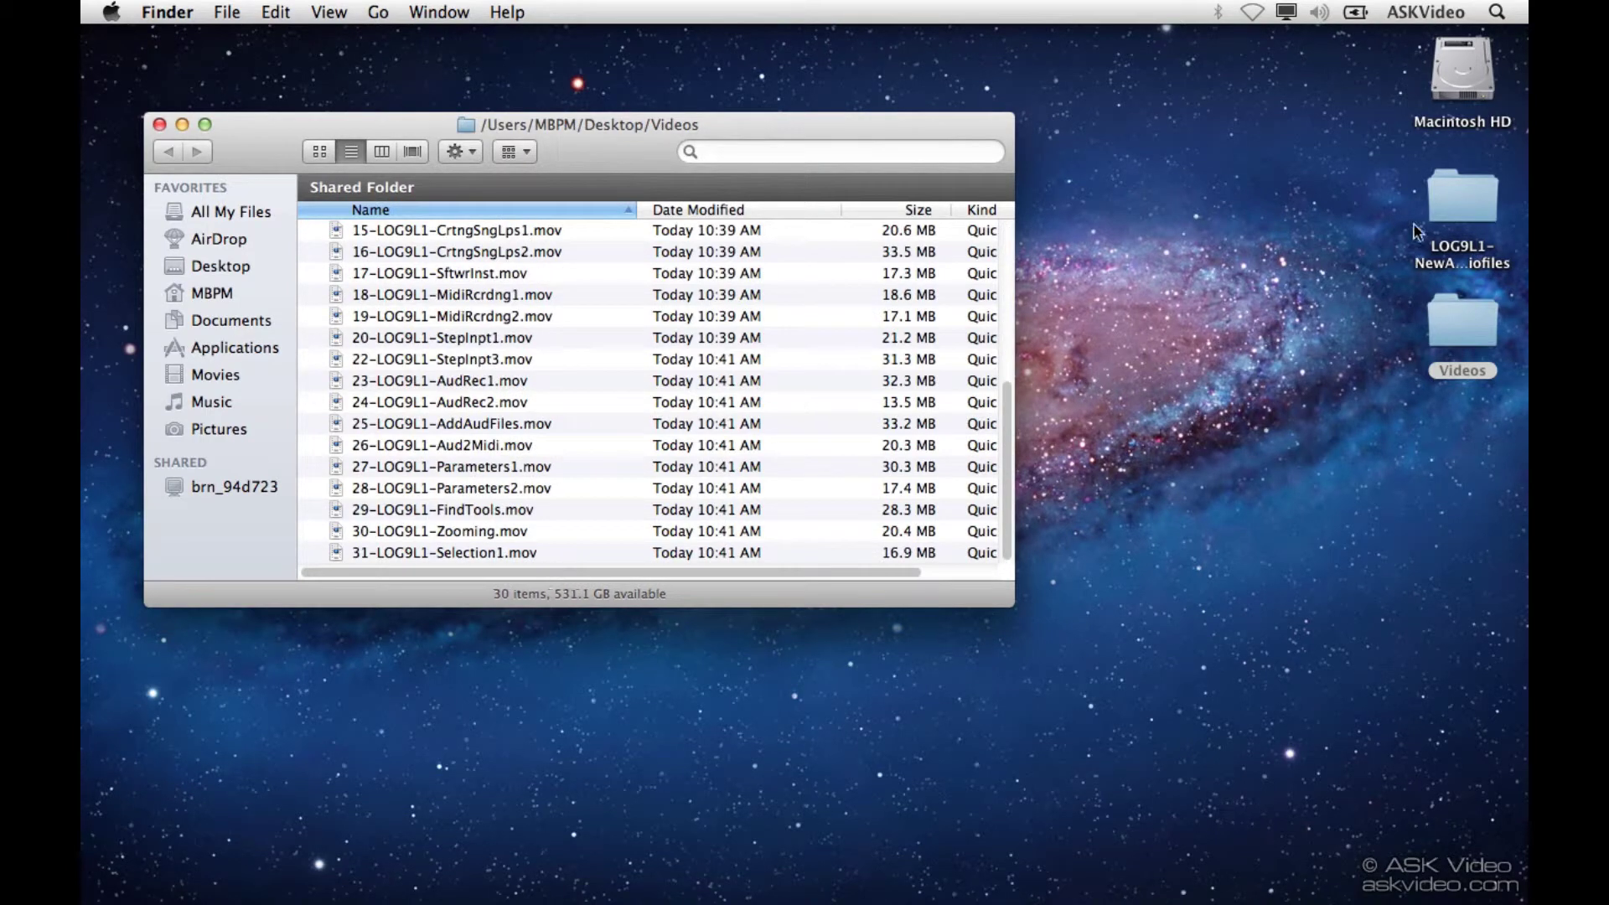
Move all 13 lesson videos from LOG9L1-NewAudiofiles into the Videos folder
double_click(1480, 197)
drag(950, 80, 1196, 155)
click(1047, 237)
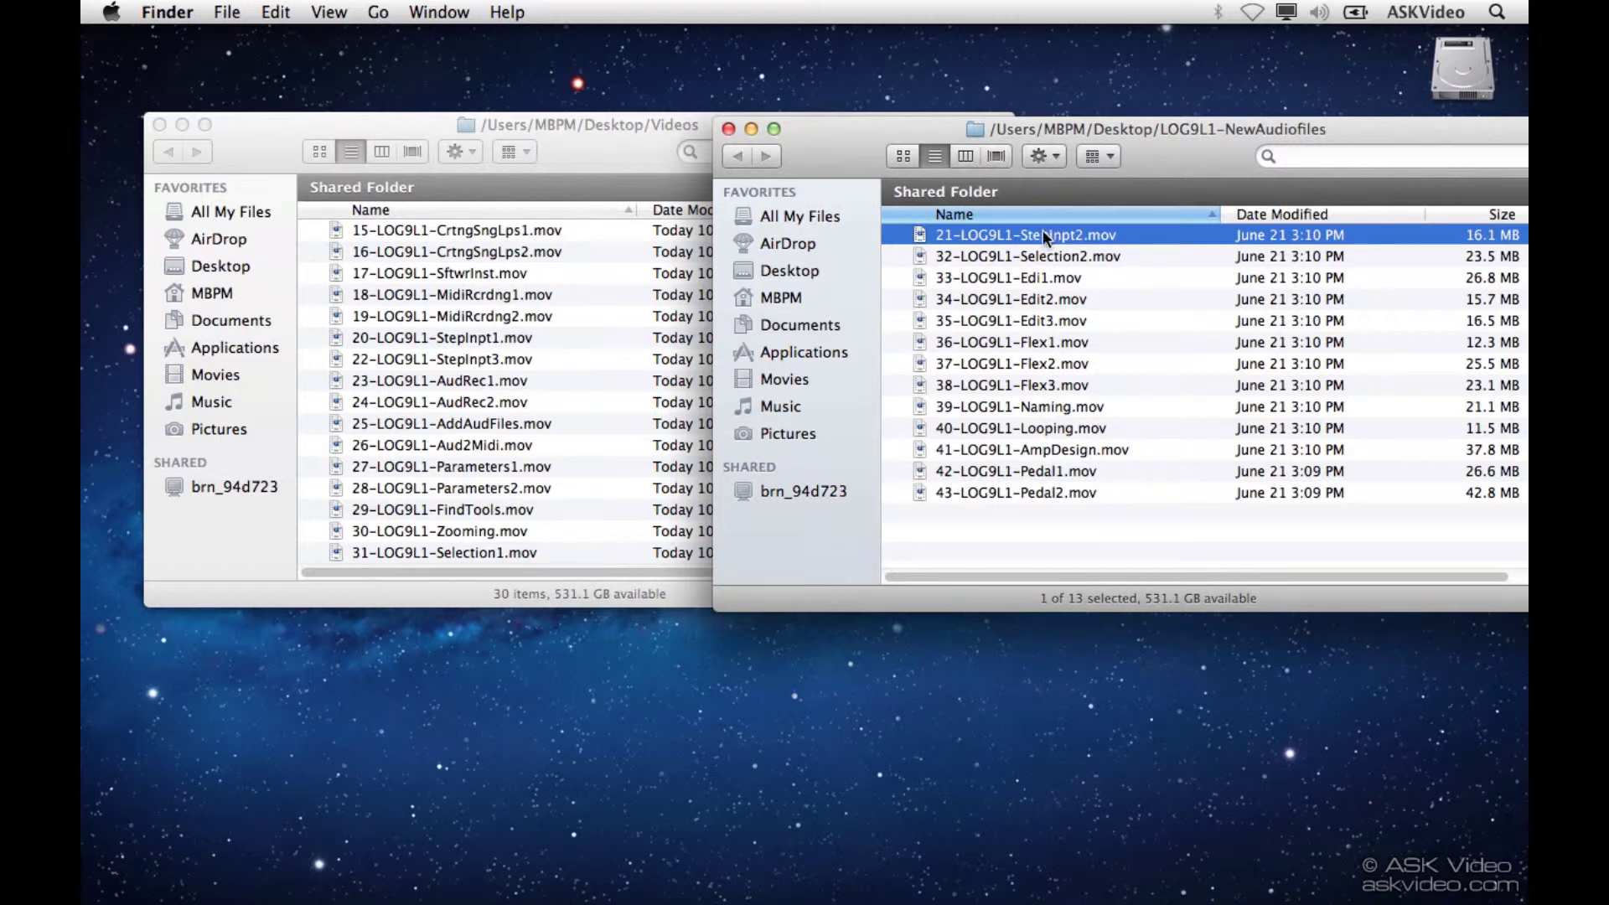
shift+click(1025, 493)
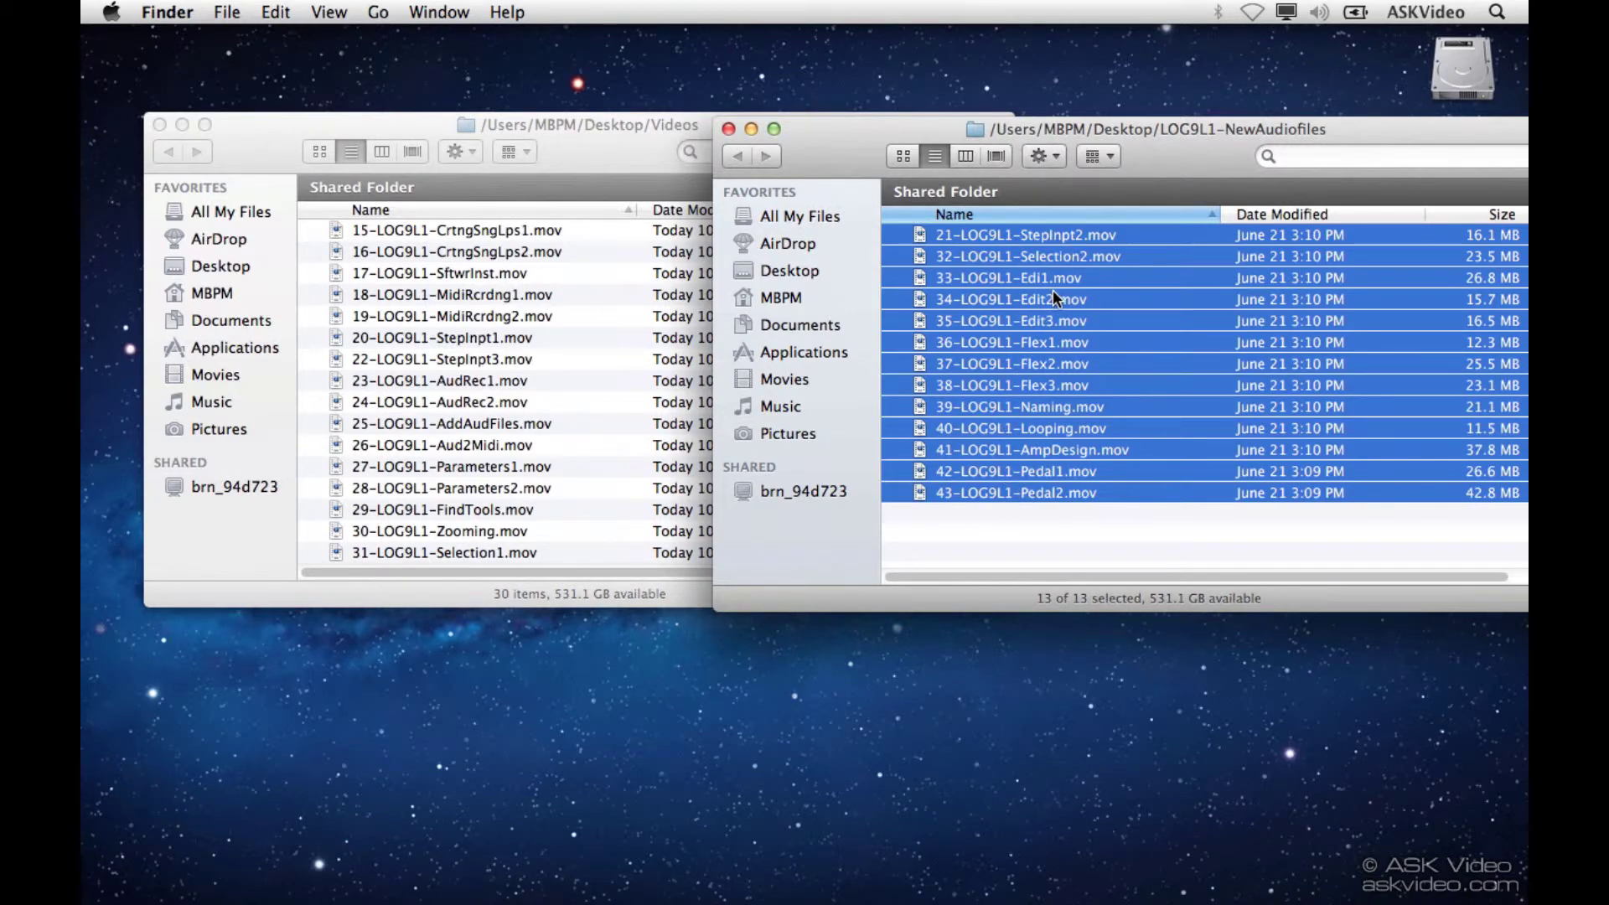
drag(1053, 293, 592, 344)
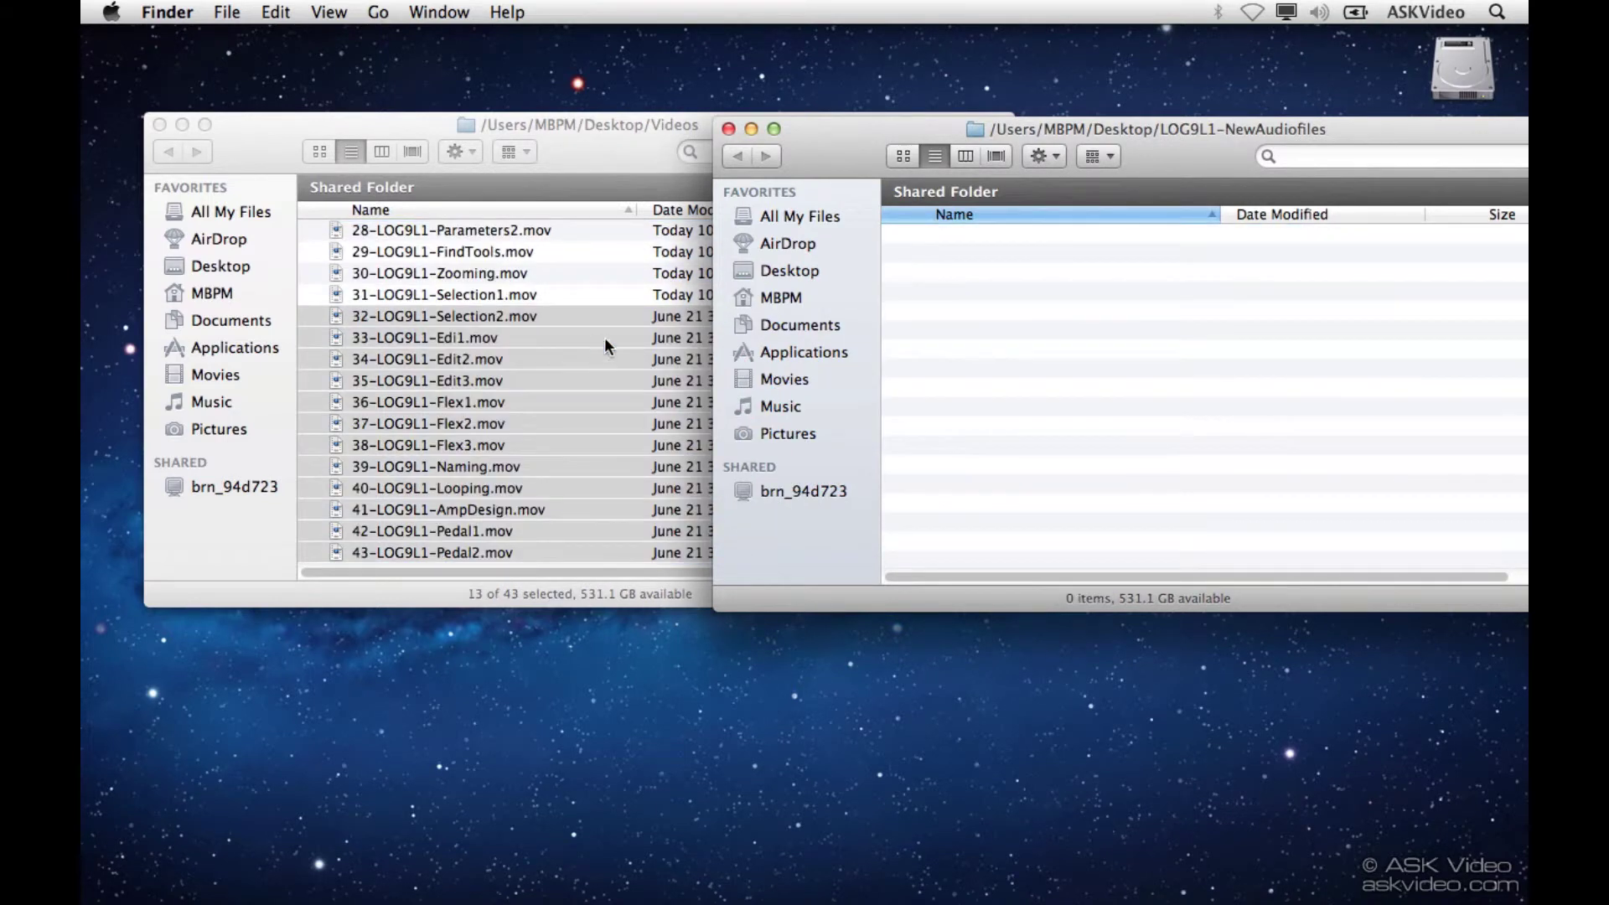
Close the emptied LOG9L1-NewAudiofiles window and move that folder to the Trash
click(728, 129)
click(1452, 190)
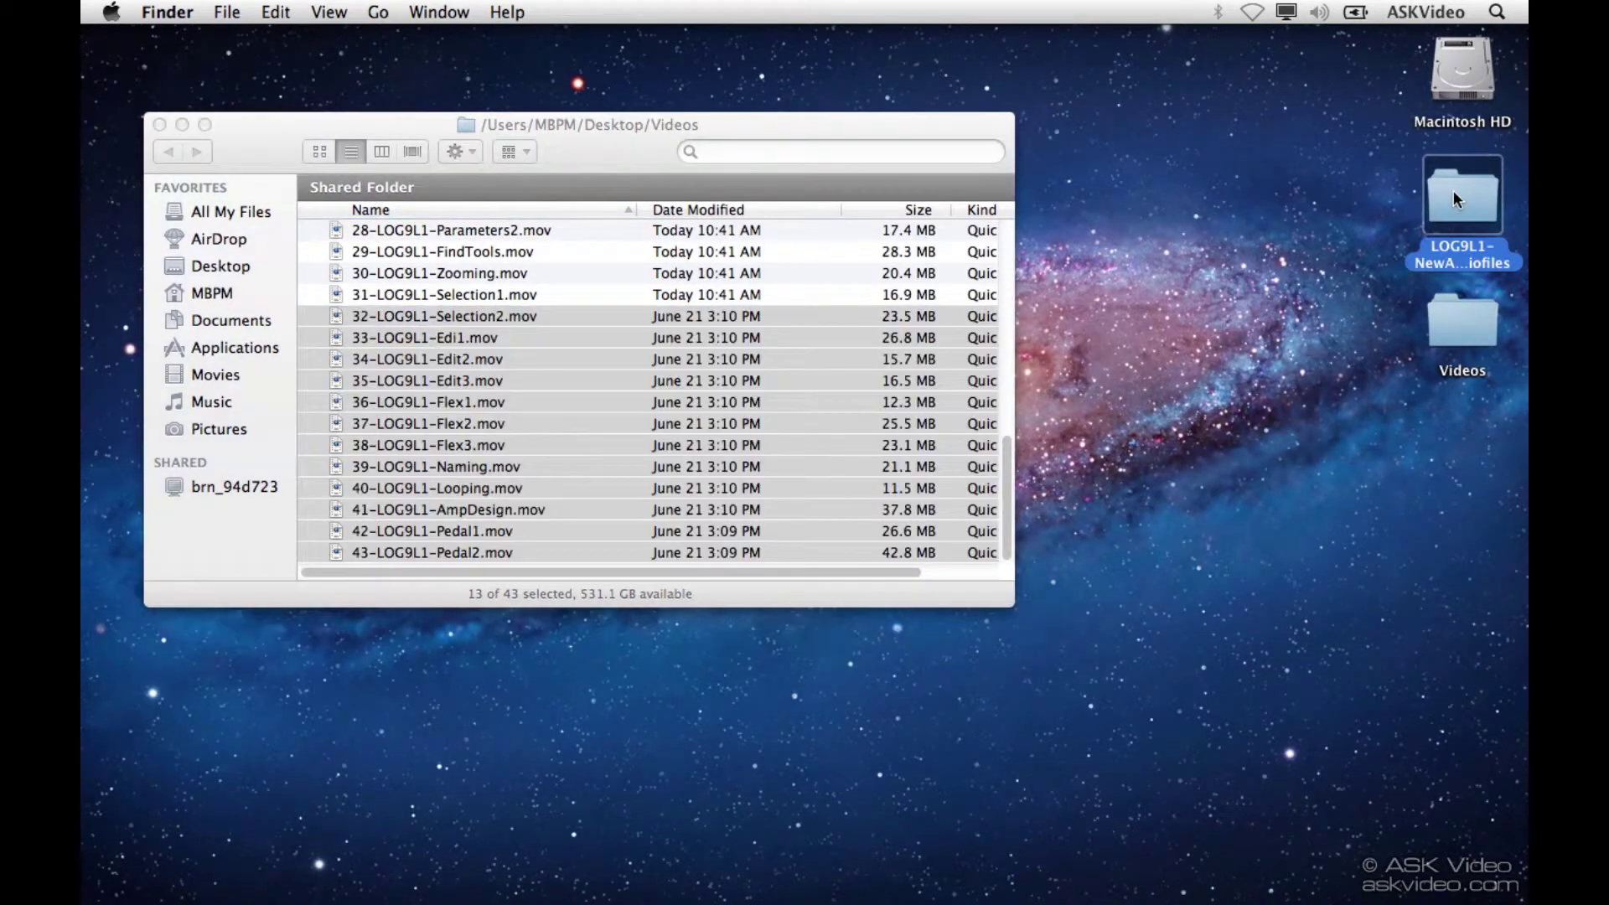
key(super+BackSpace)
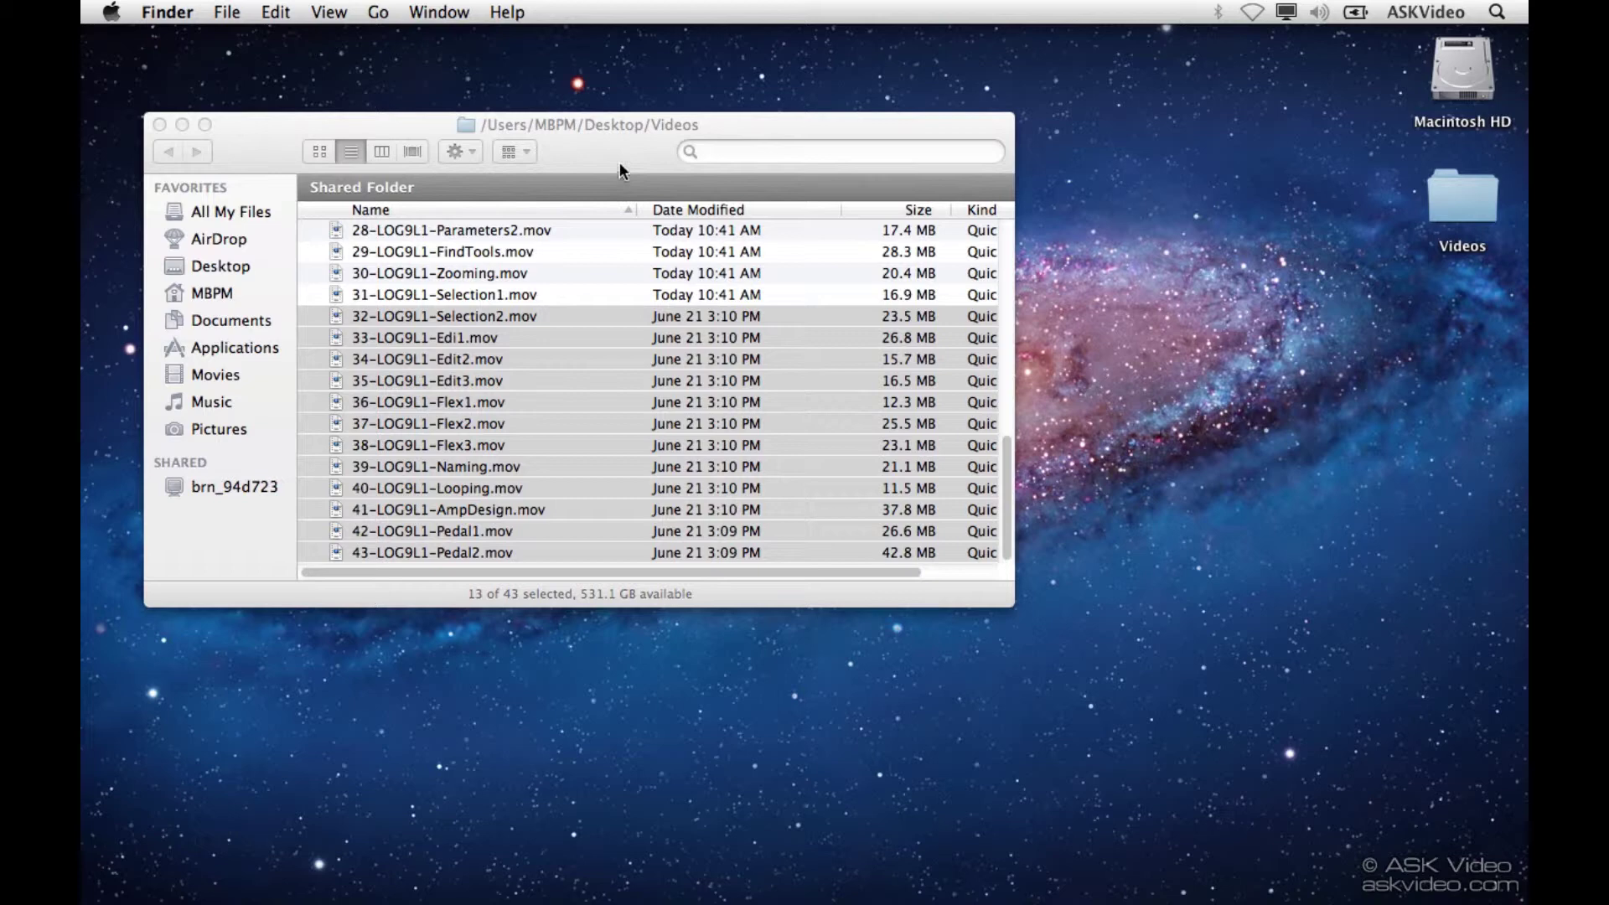
Copy the Logic Pro 9 Tutorial Level 1 player from Applications onto the desktop beside Videos
drag(620, 171, 833, 226)
scroll(833, 523, up, 10)
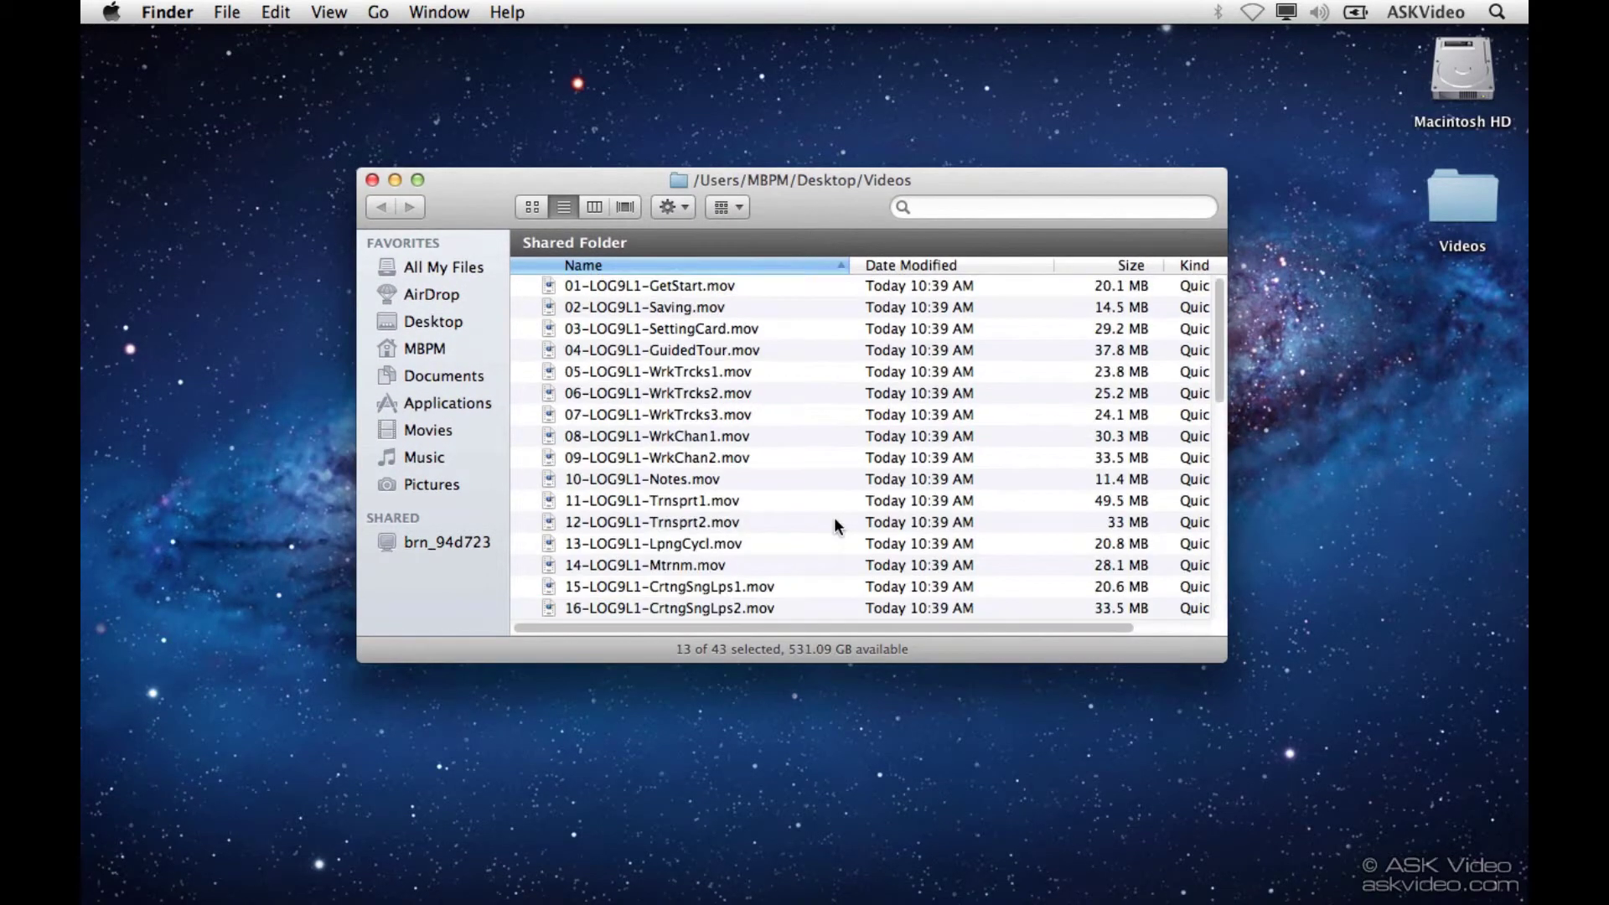
scroll(832, 501, down, 10)
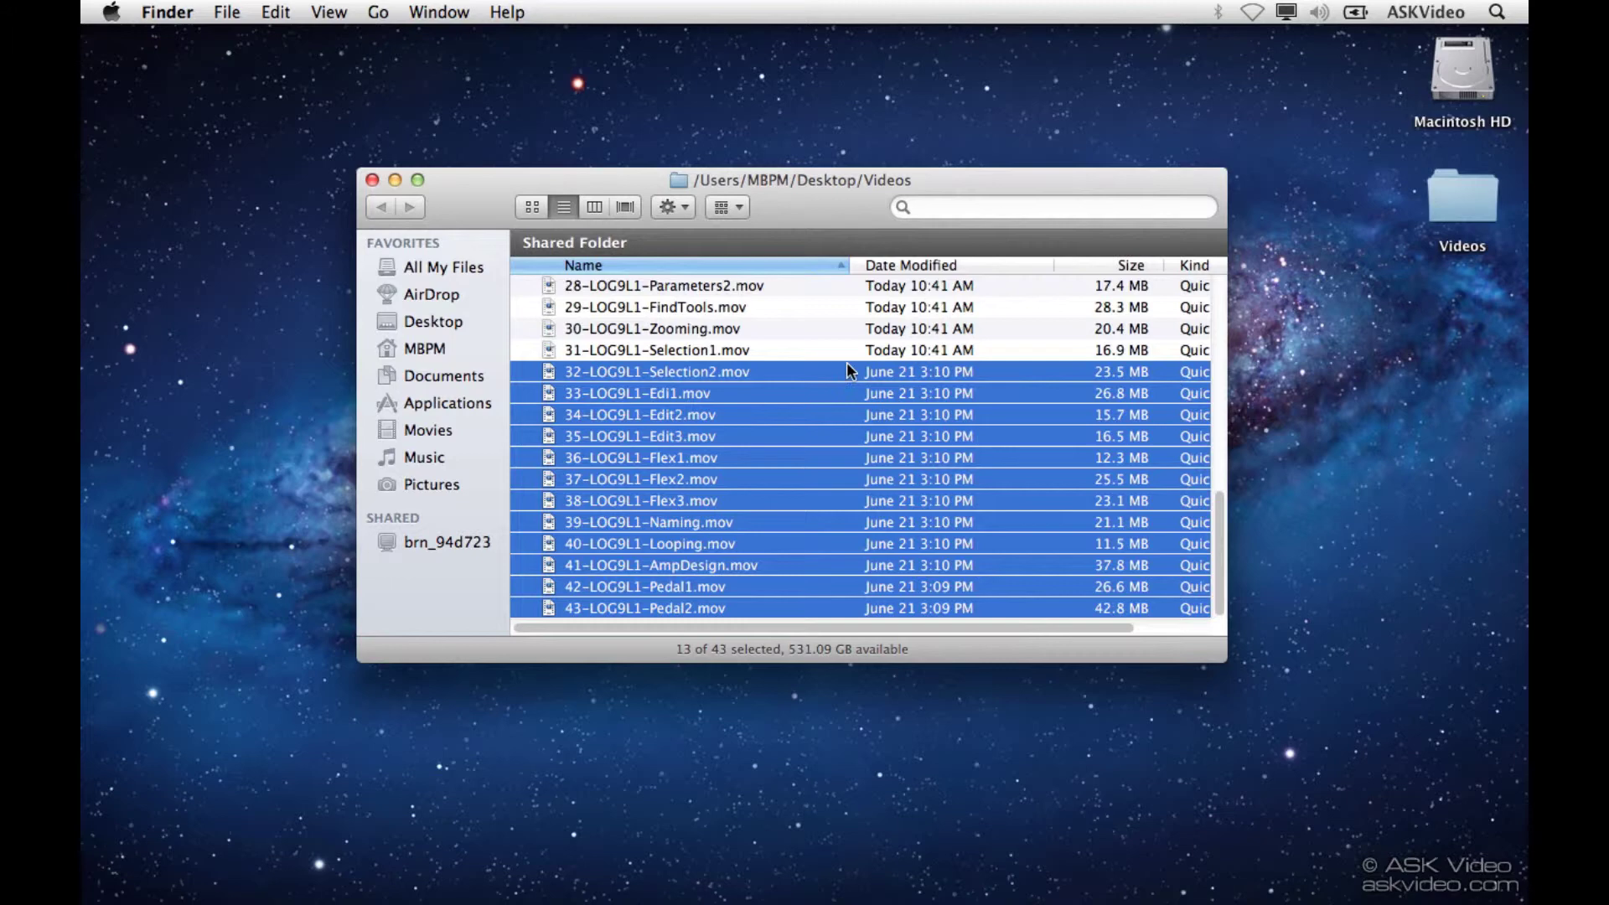
click(446, 401)
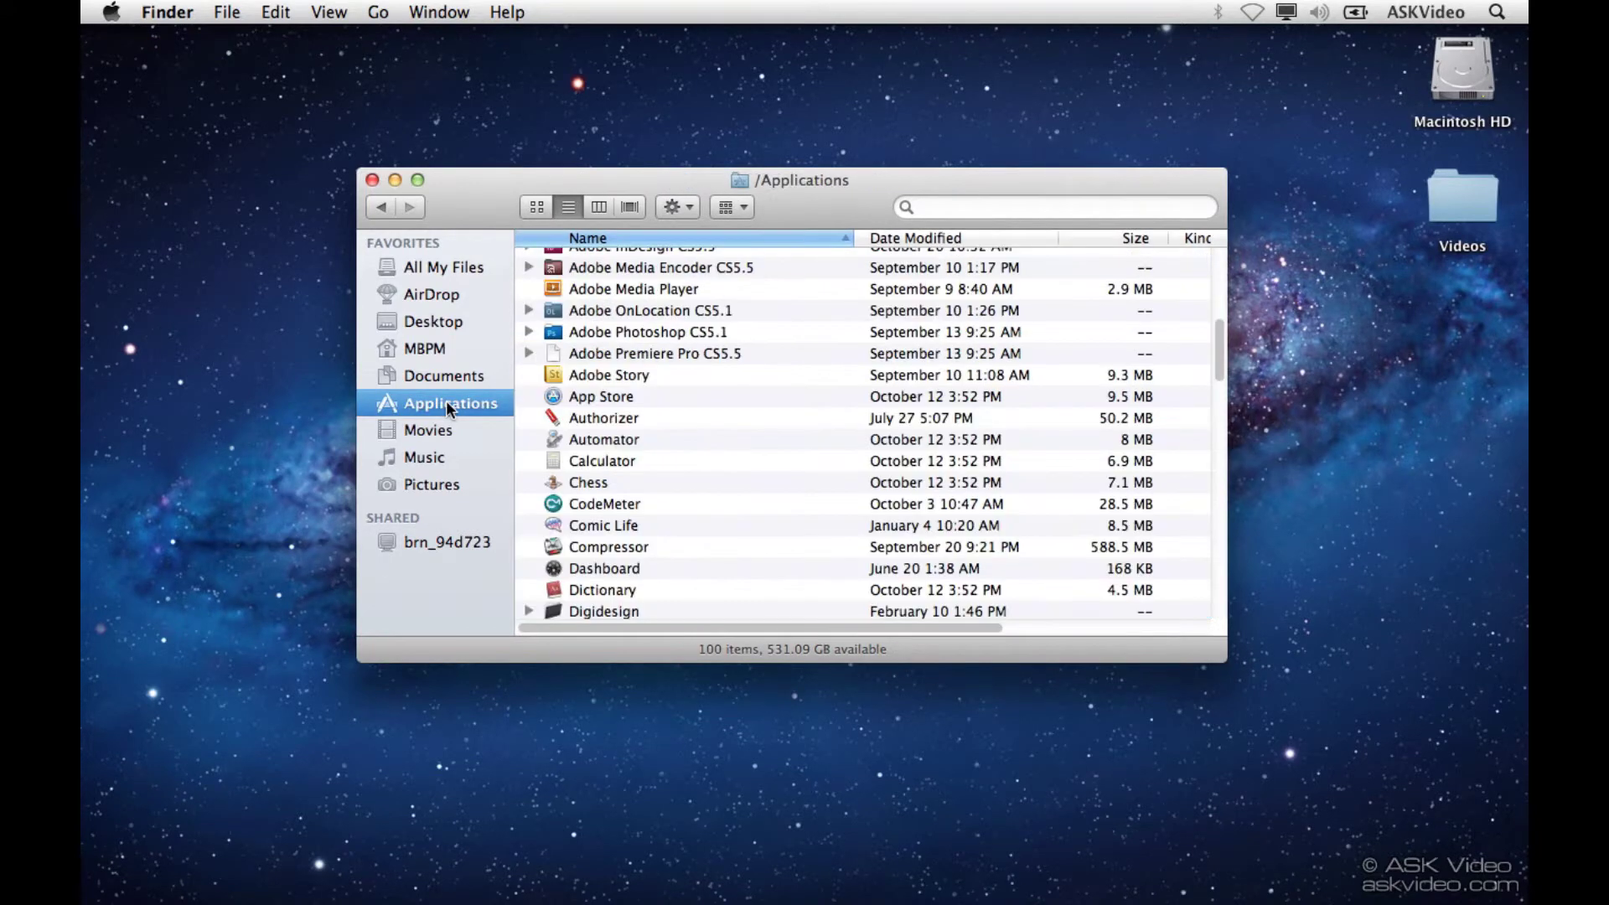
scroll(685, 436, down, 3)
scroll(685, 437, down, 10)
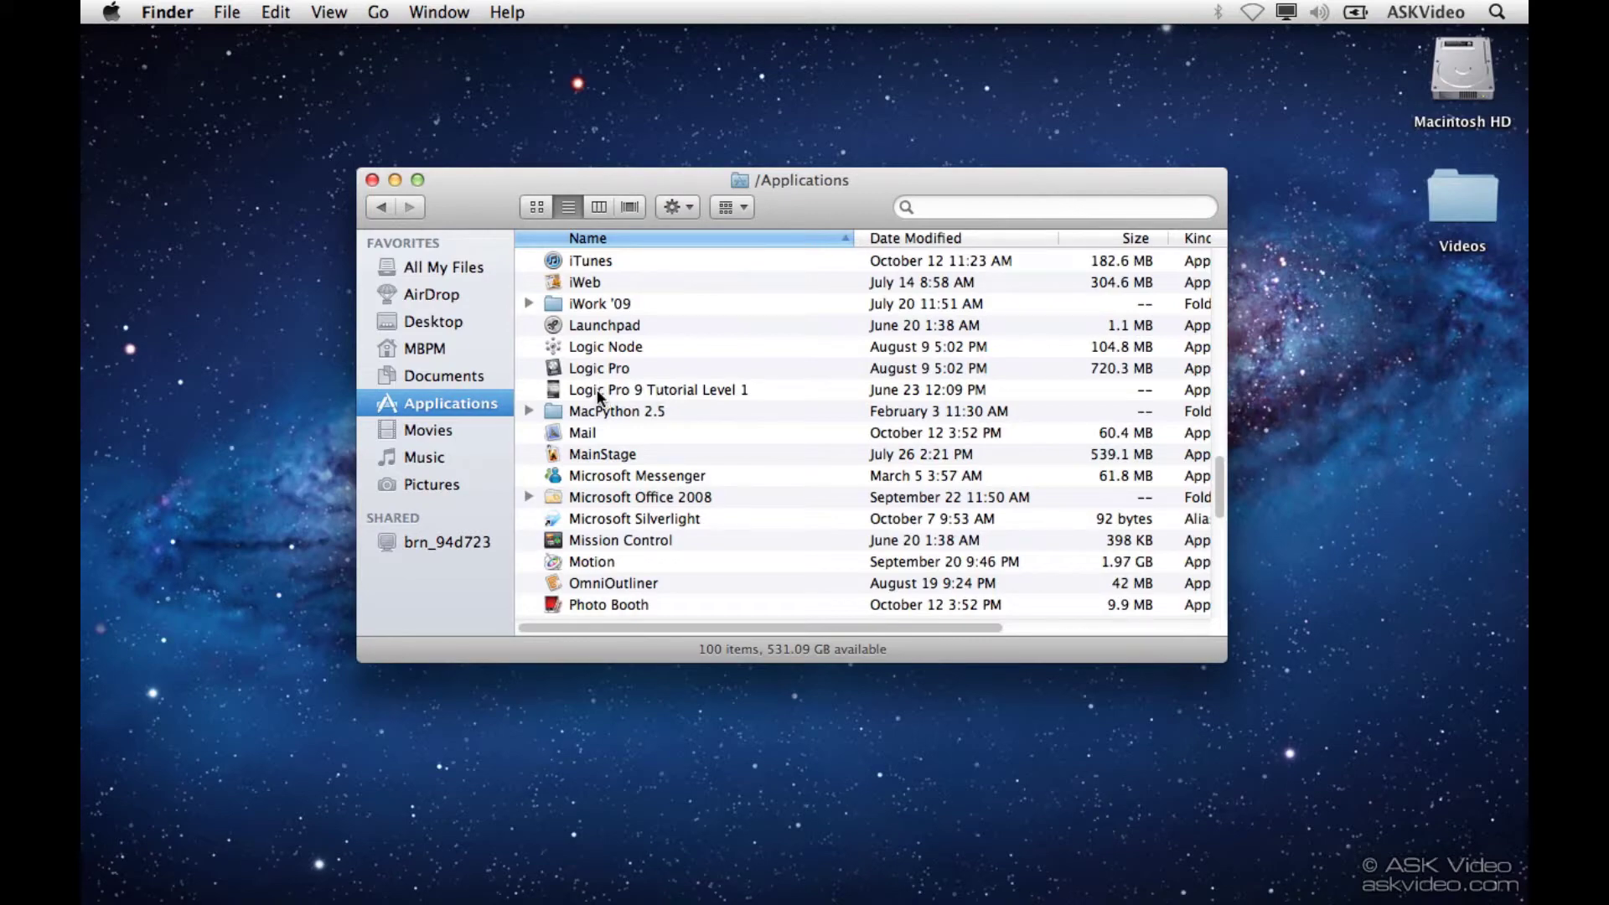
drag(629, 387, 1443, 303)
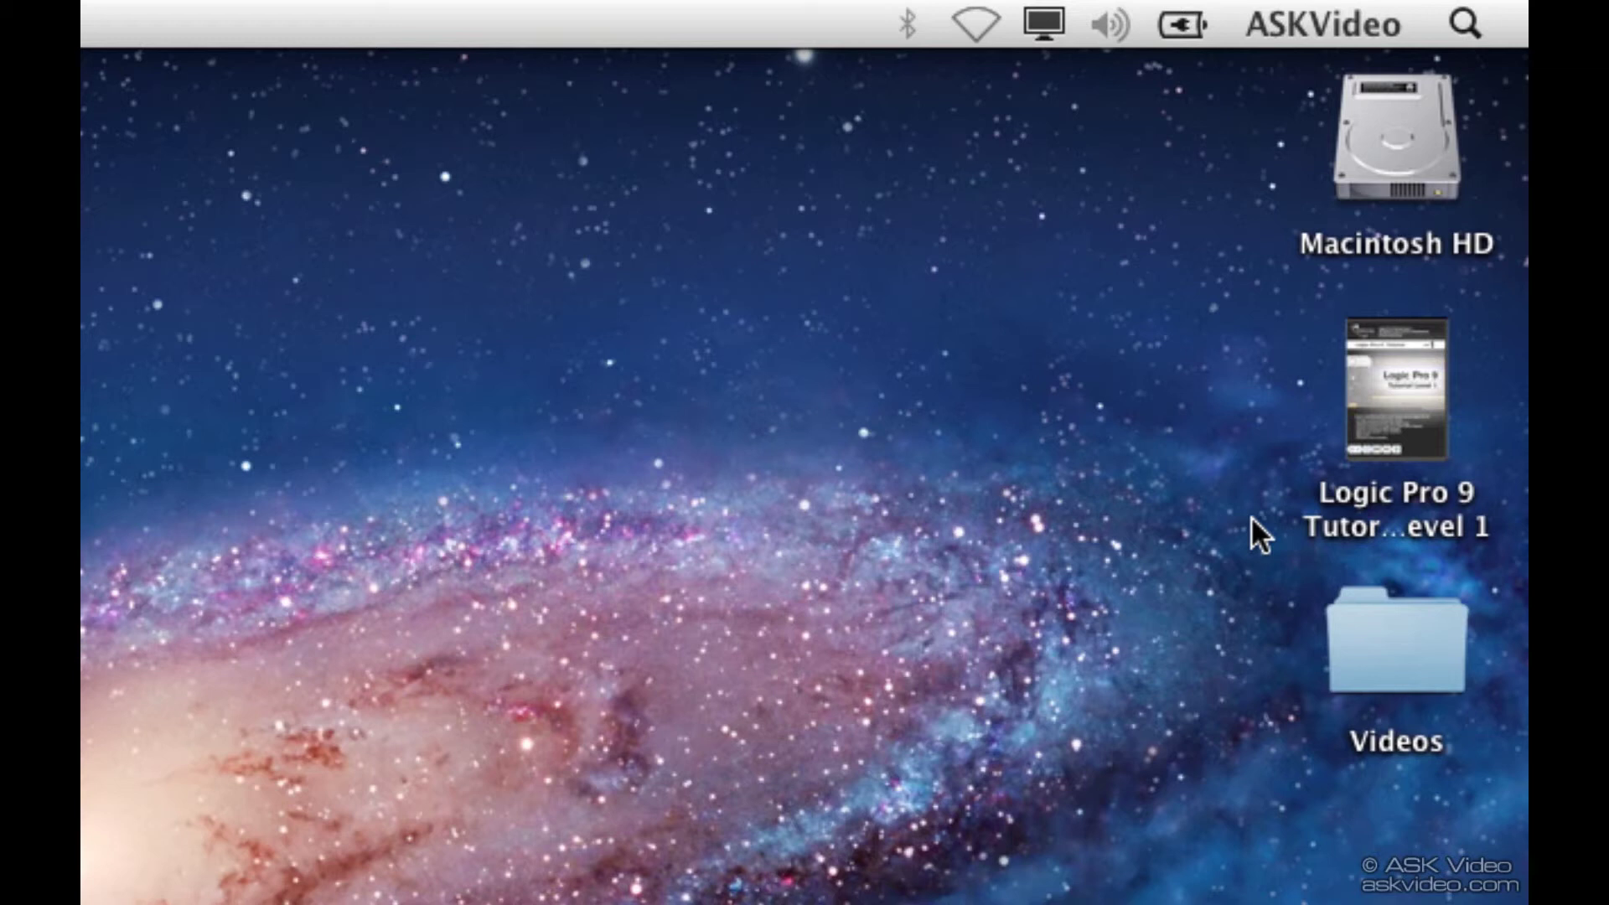
Launch the Logic Pro 9 tutorial player and play chapters 21, 32, 36 and 40
click(1408, 404)
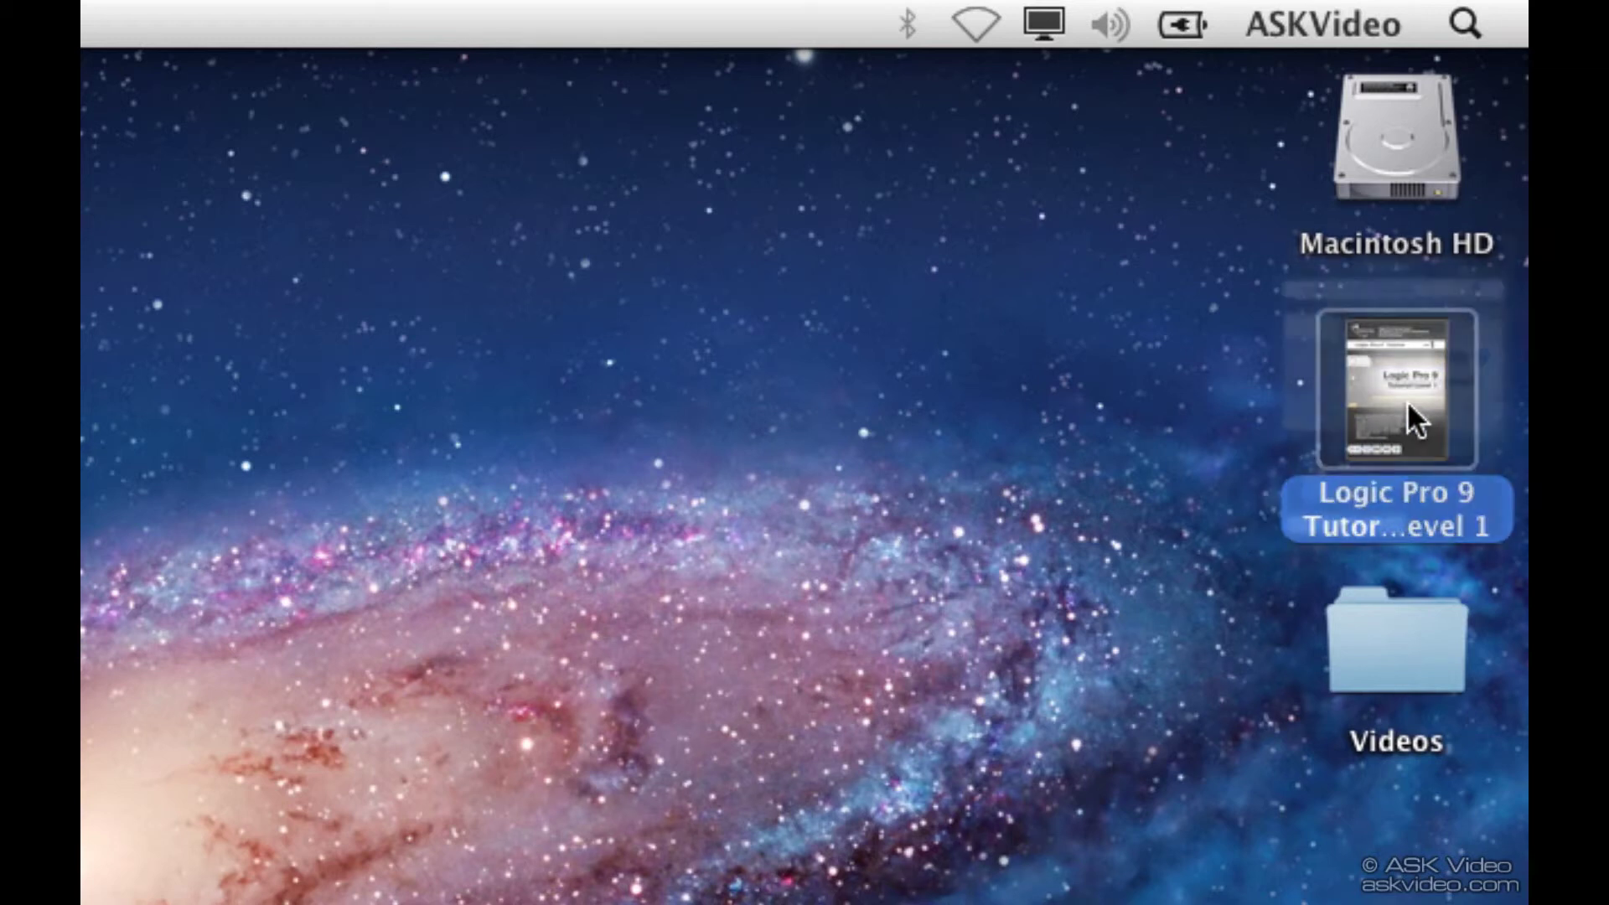
double_click(1406, 400)
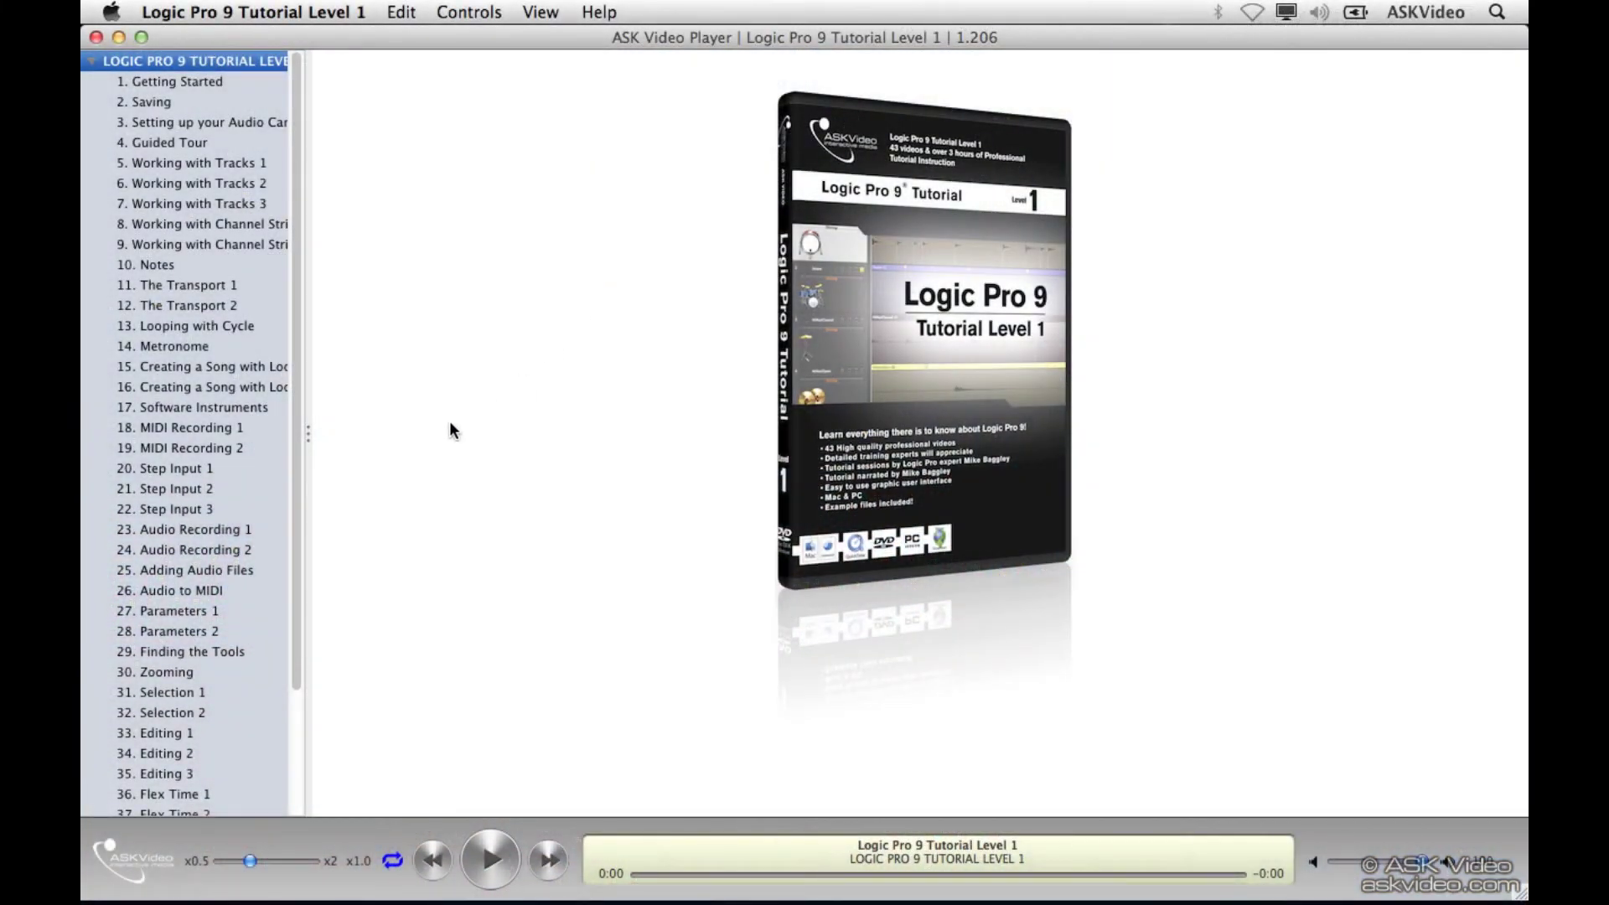
click(183, 489)
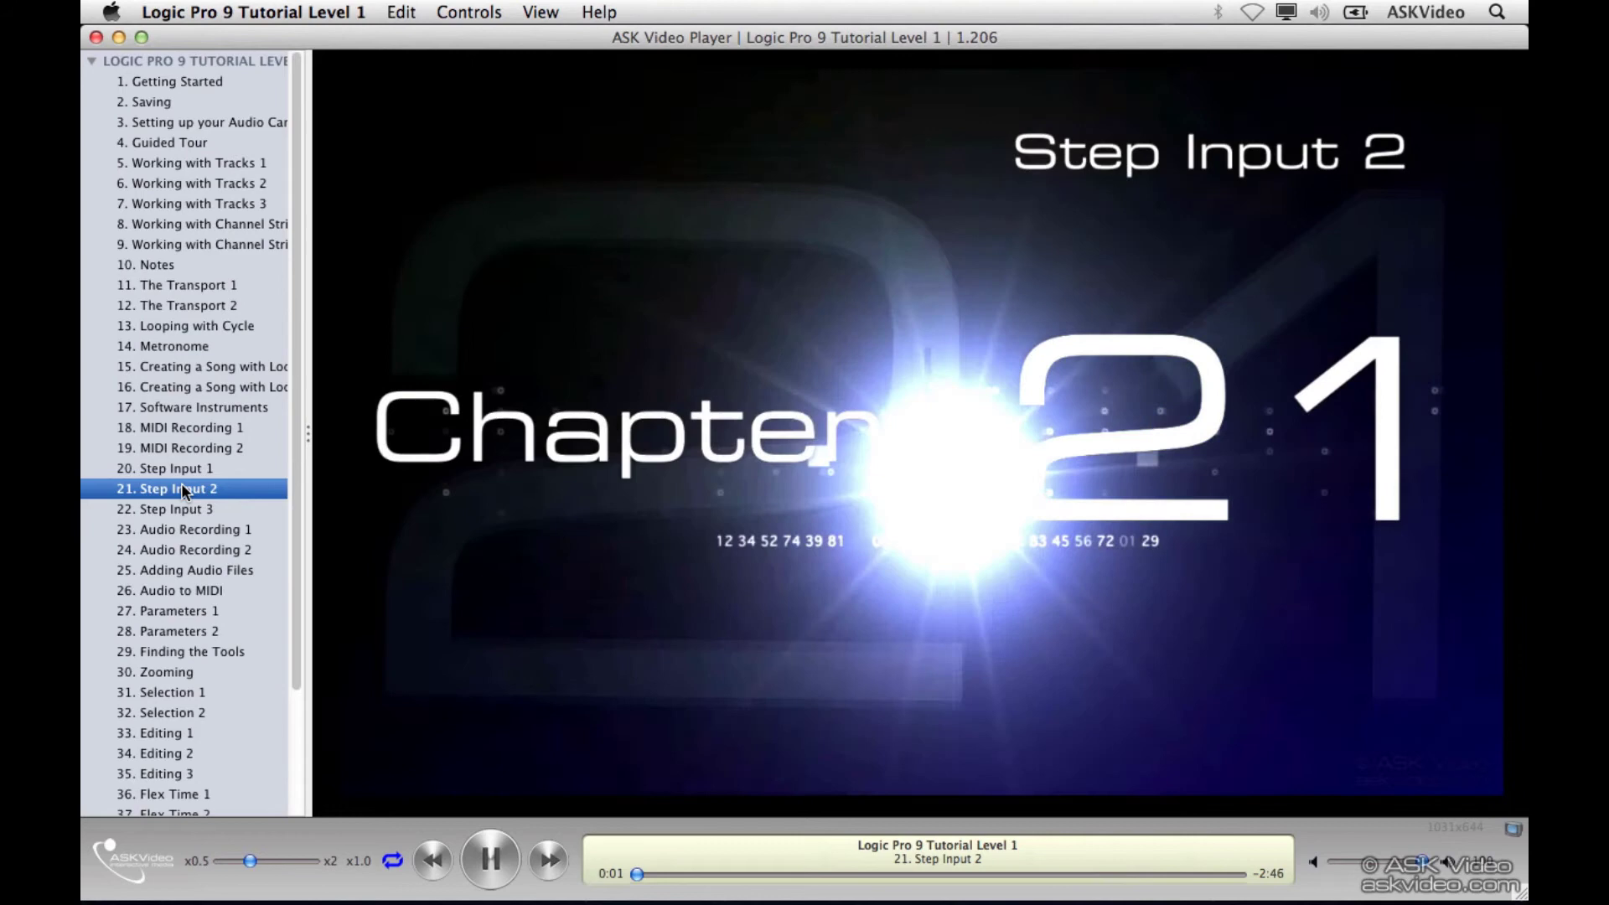
scroll(196, 578, down, 3)
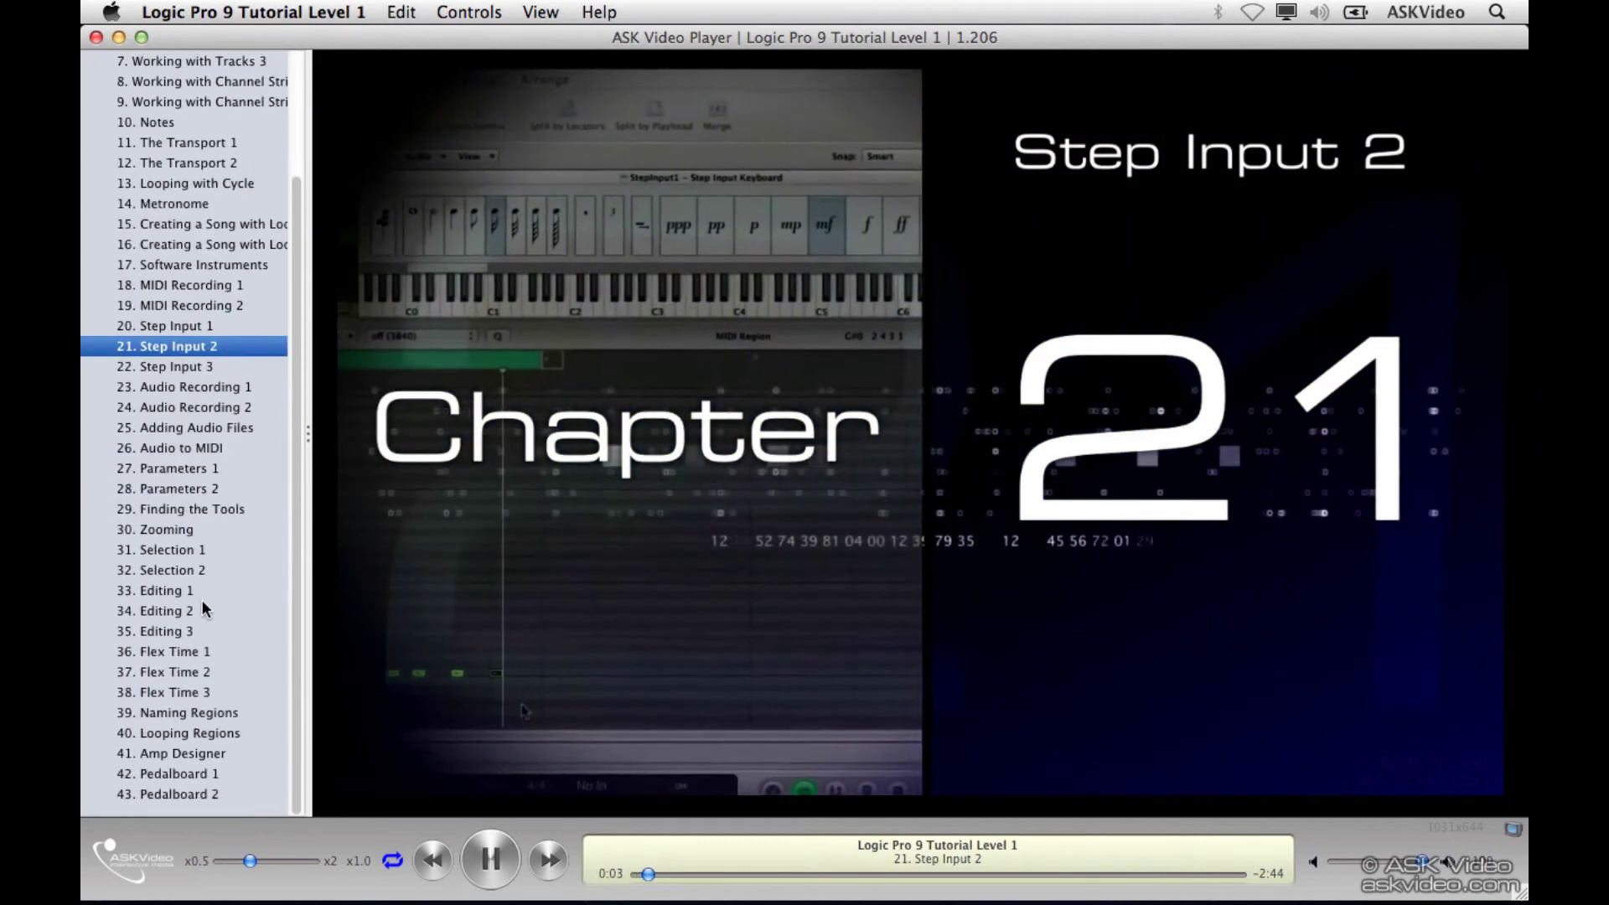
click(161, 570)
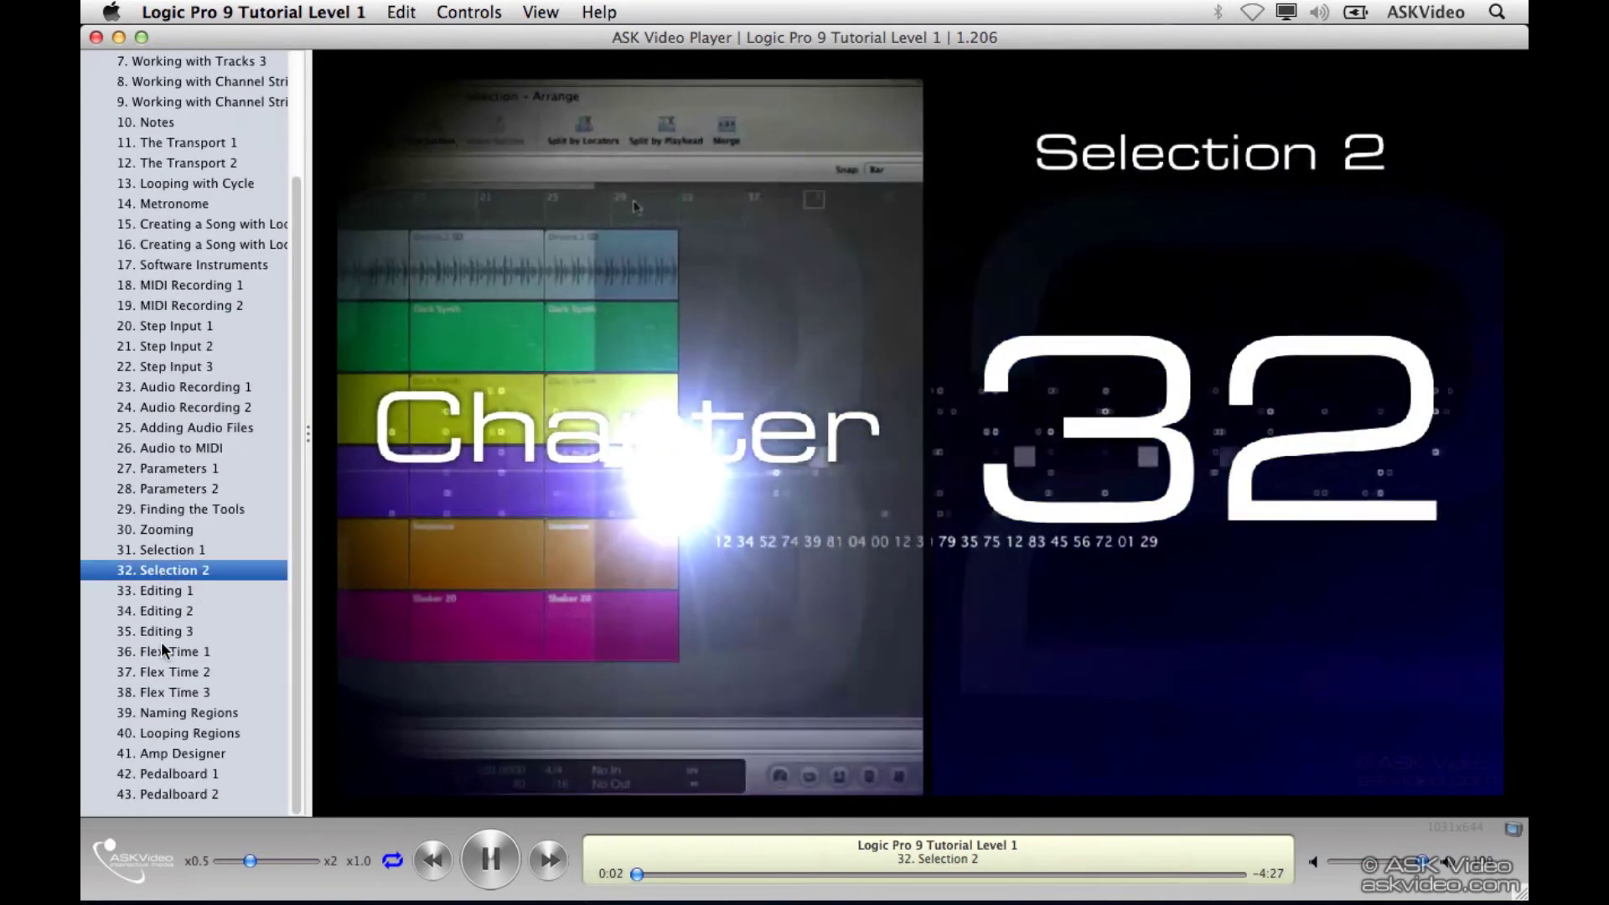
click(163, 651)
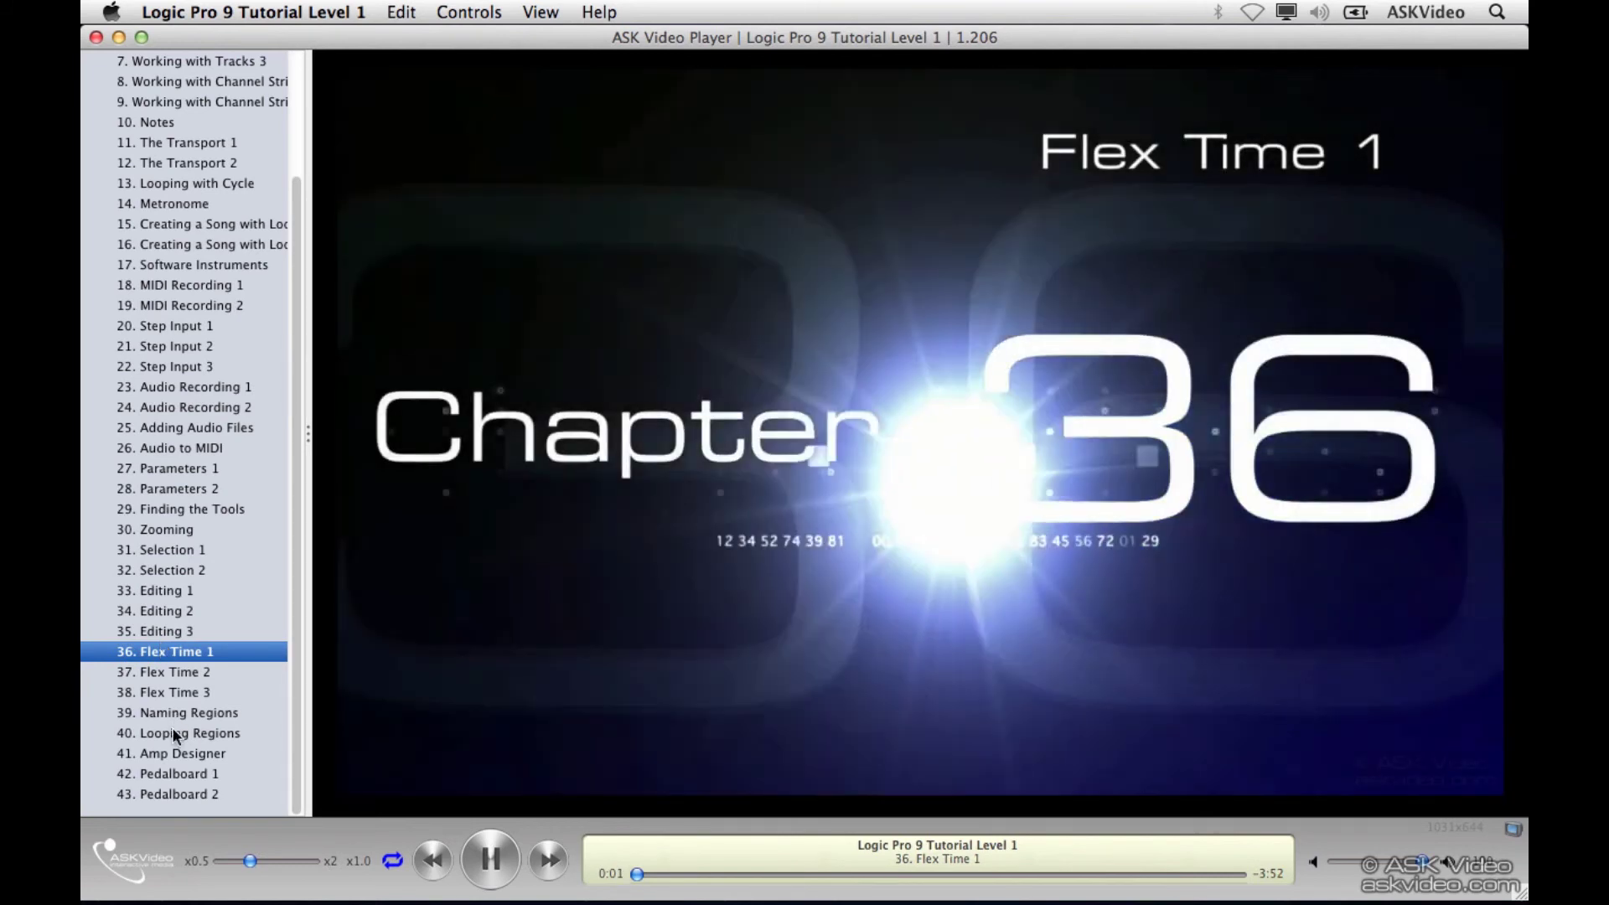
click(175, 733)
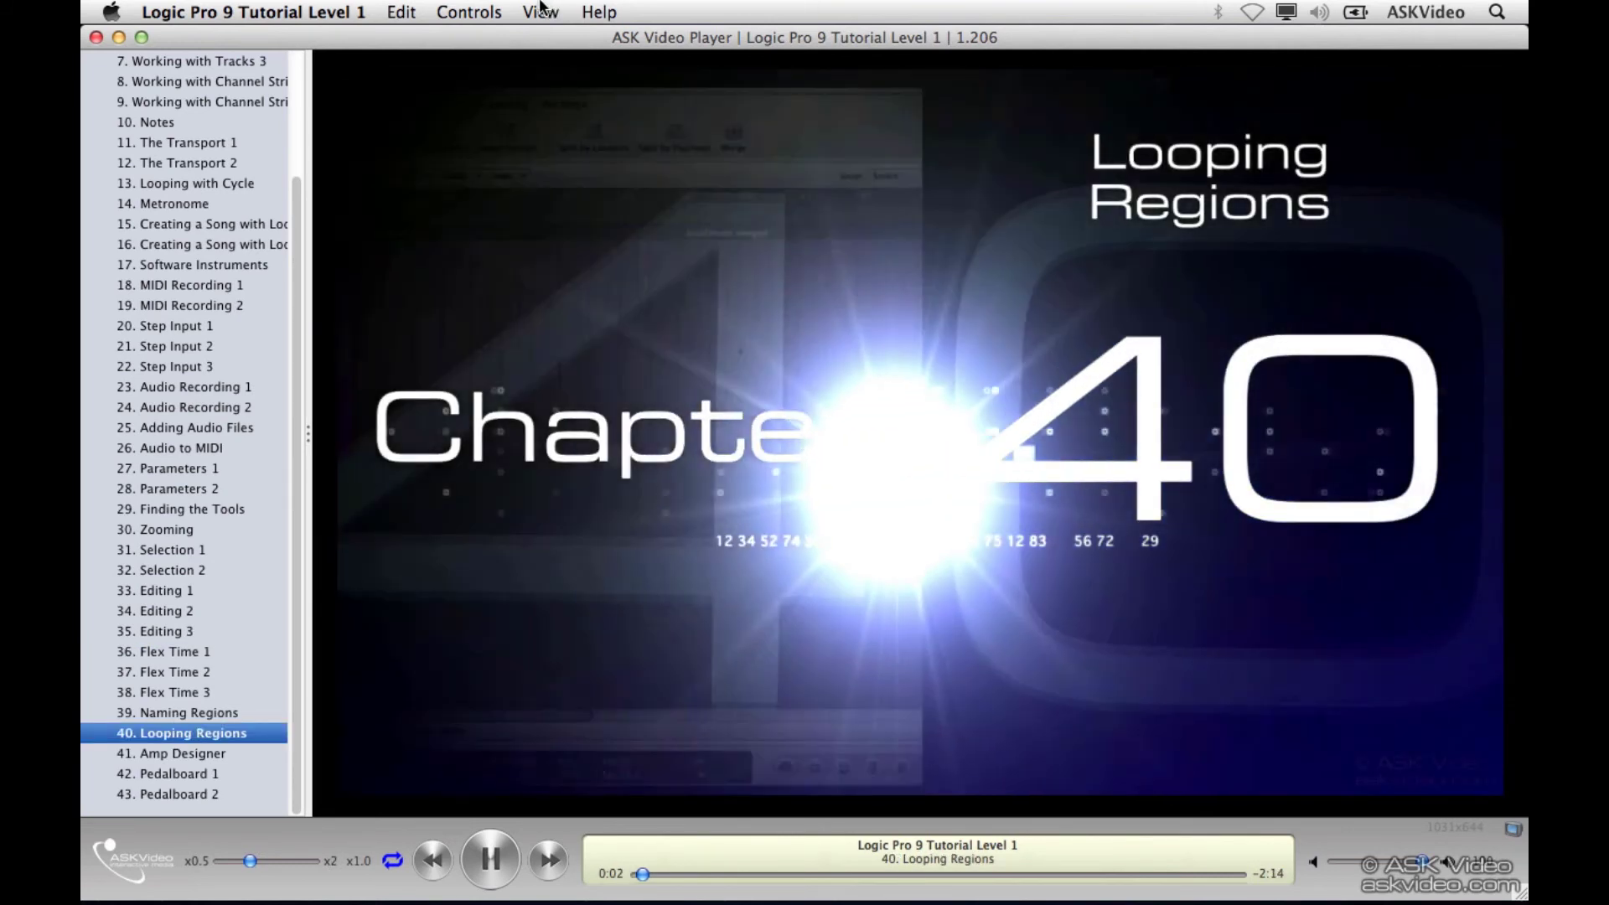
Show the Help instructions for downloading the new audio files
click(540, 10)
mouse_move(584, 10)
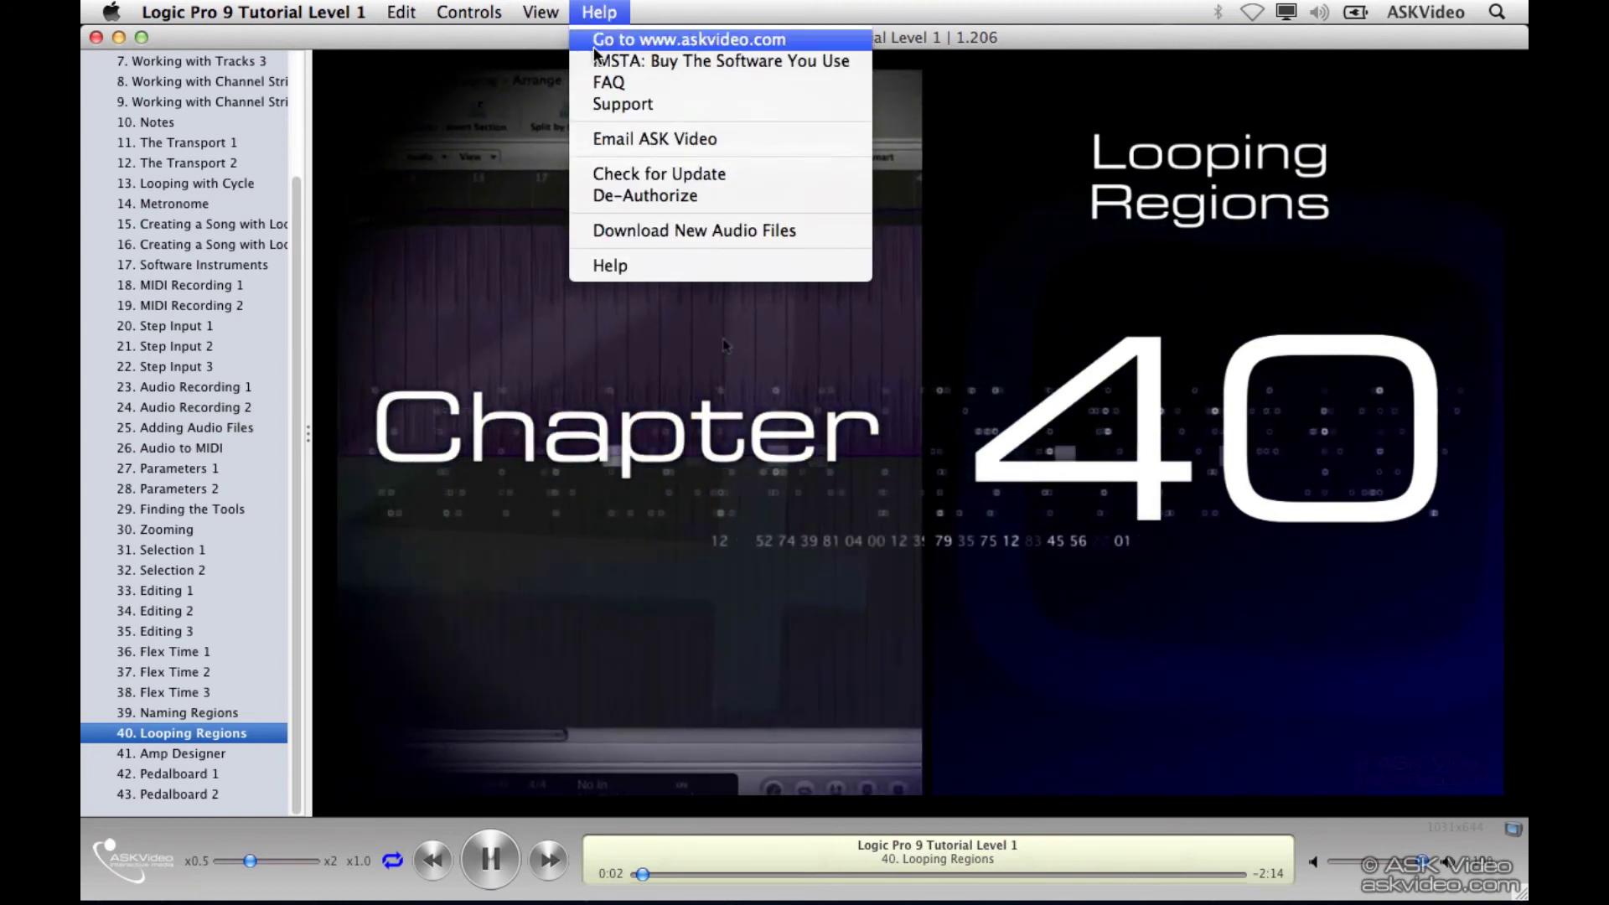
click(640, 229)
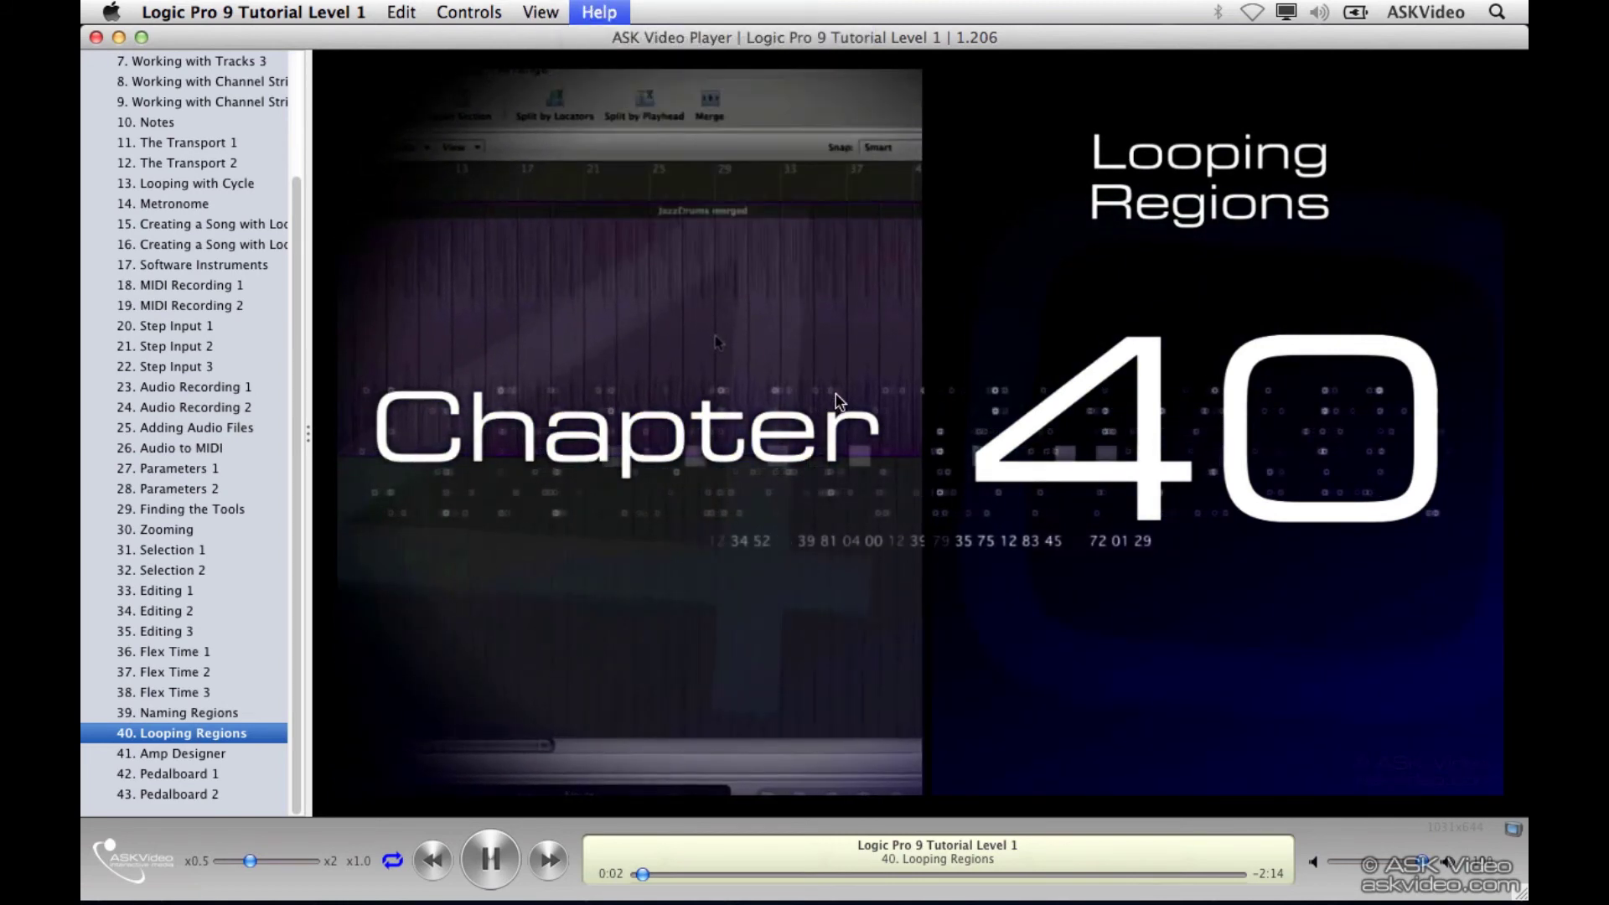